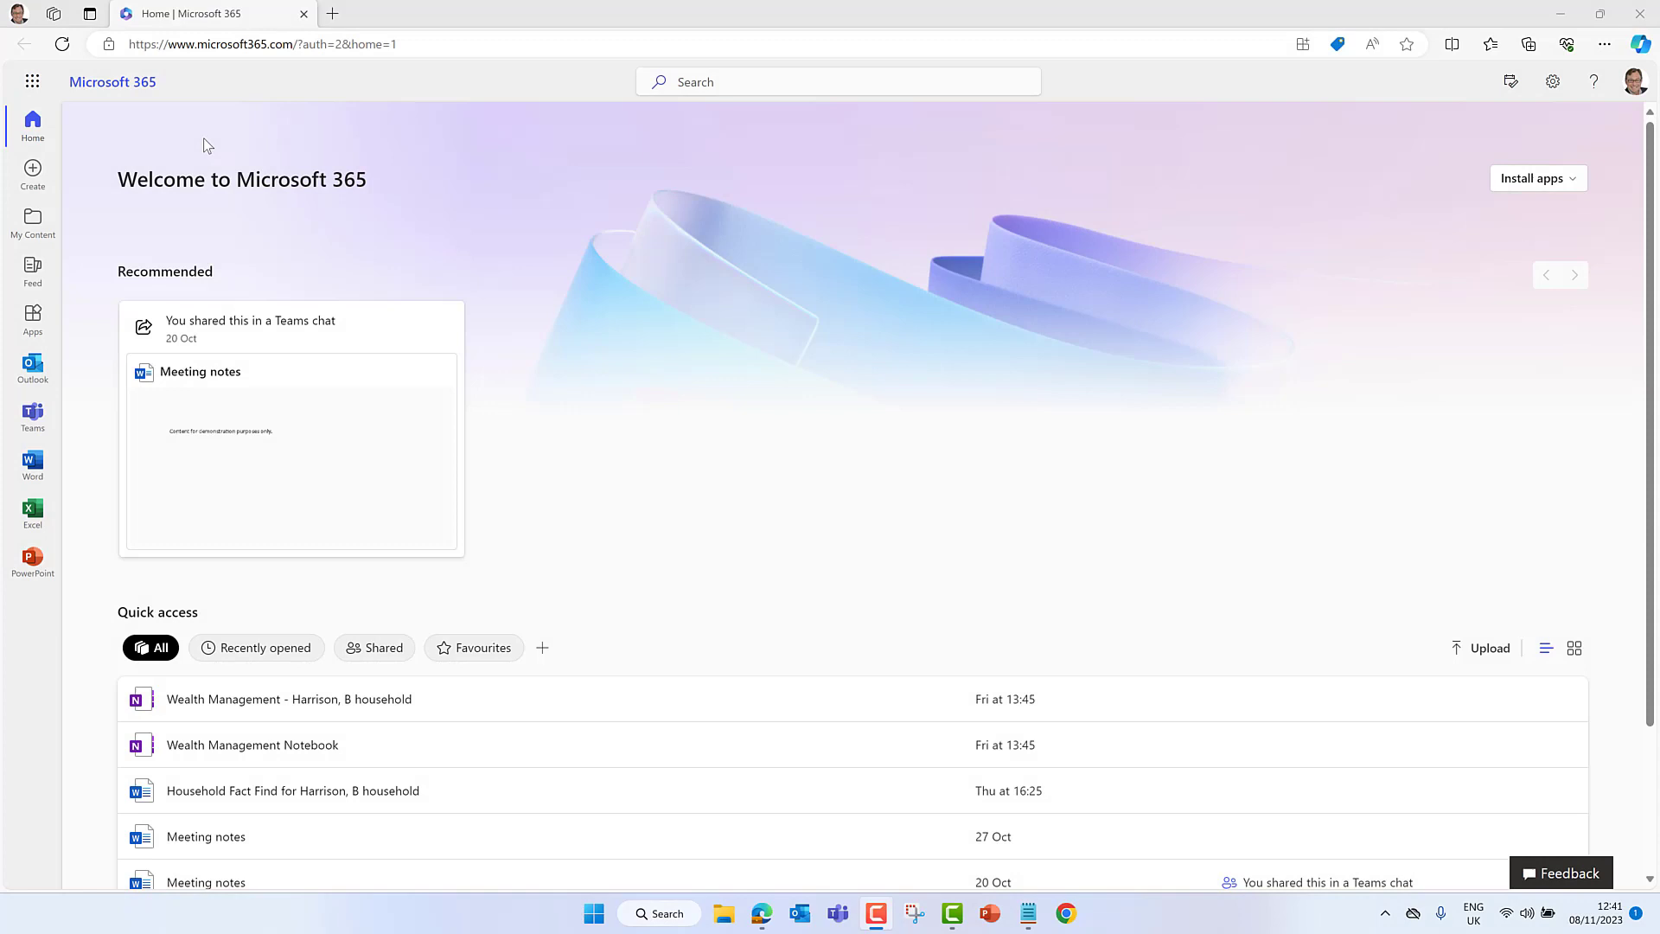
# - Switch from Microsoft 365 to the CURO app's Adviser dashboard with its charts and due tasks
pyautogui.click(32, 83)
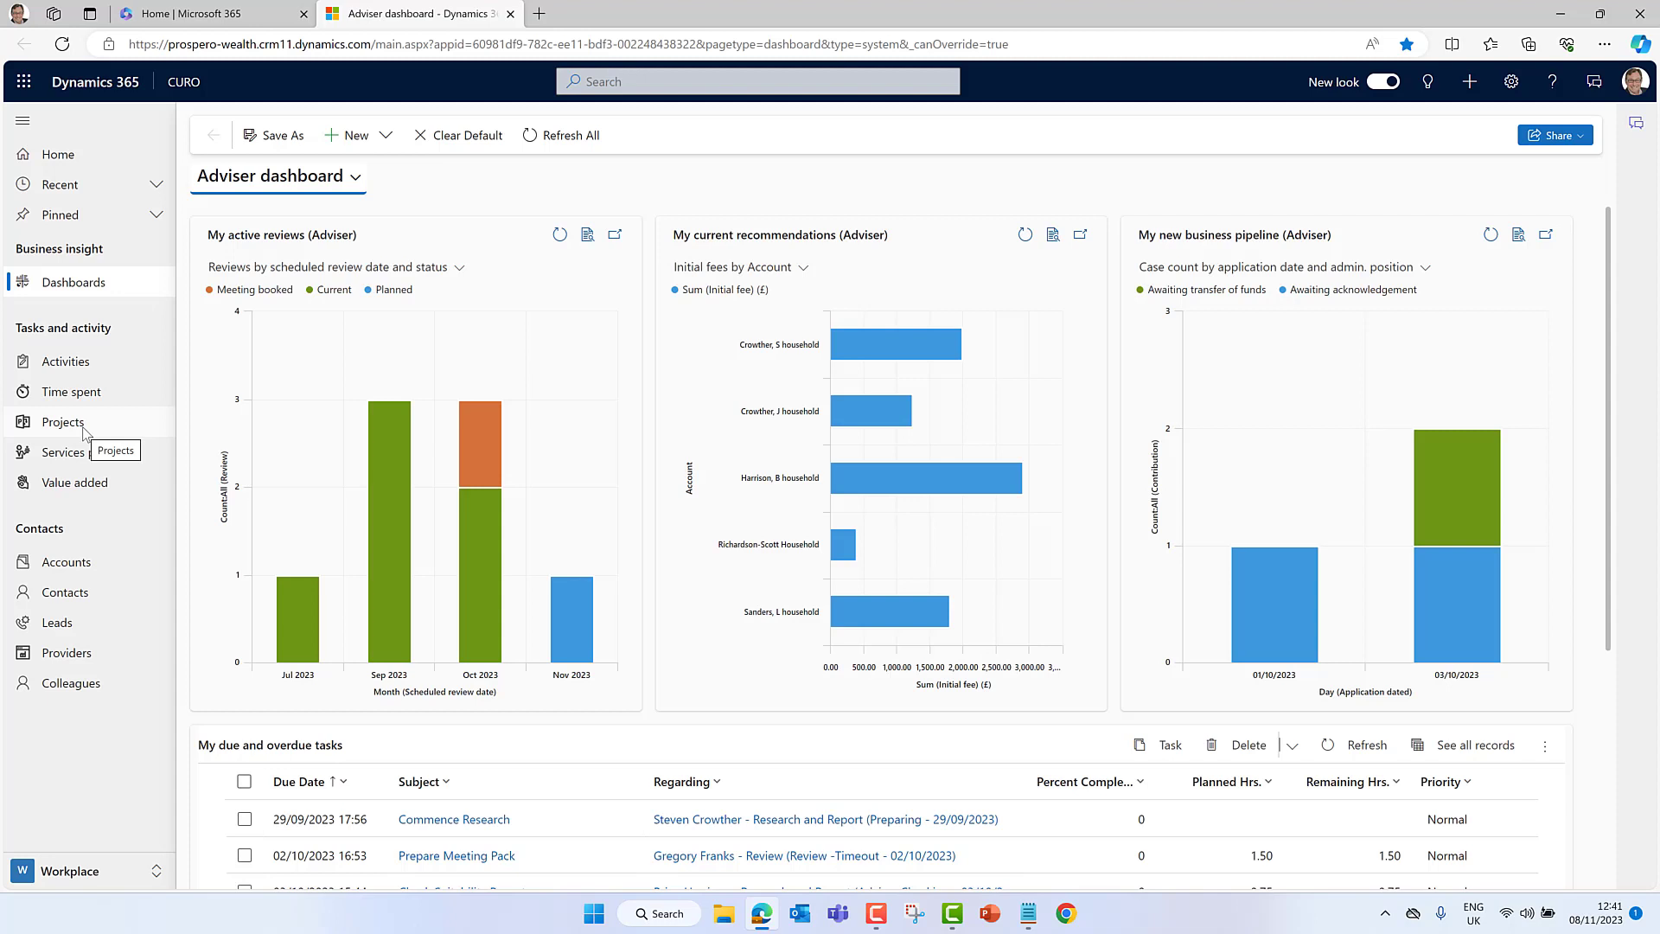
pyautogui.click(356, 179)
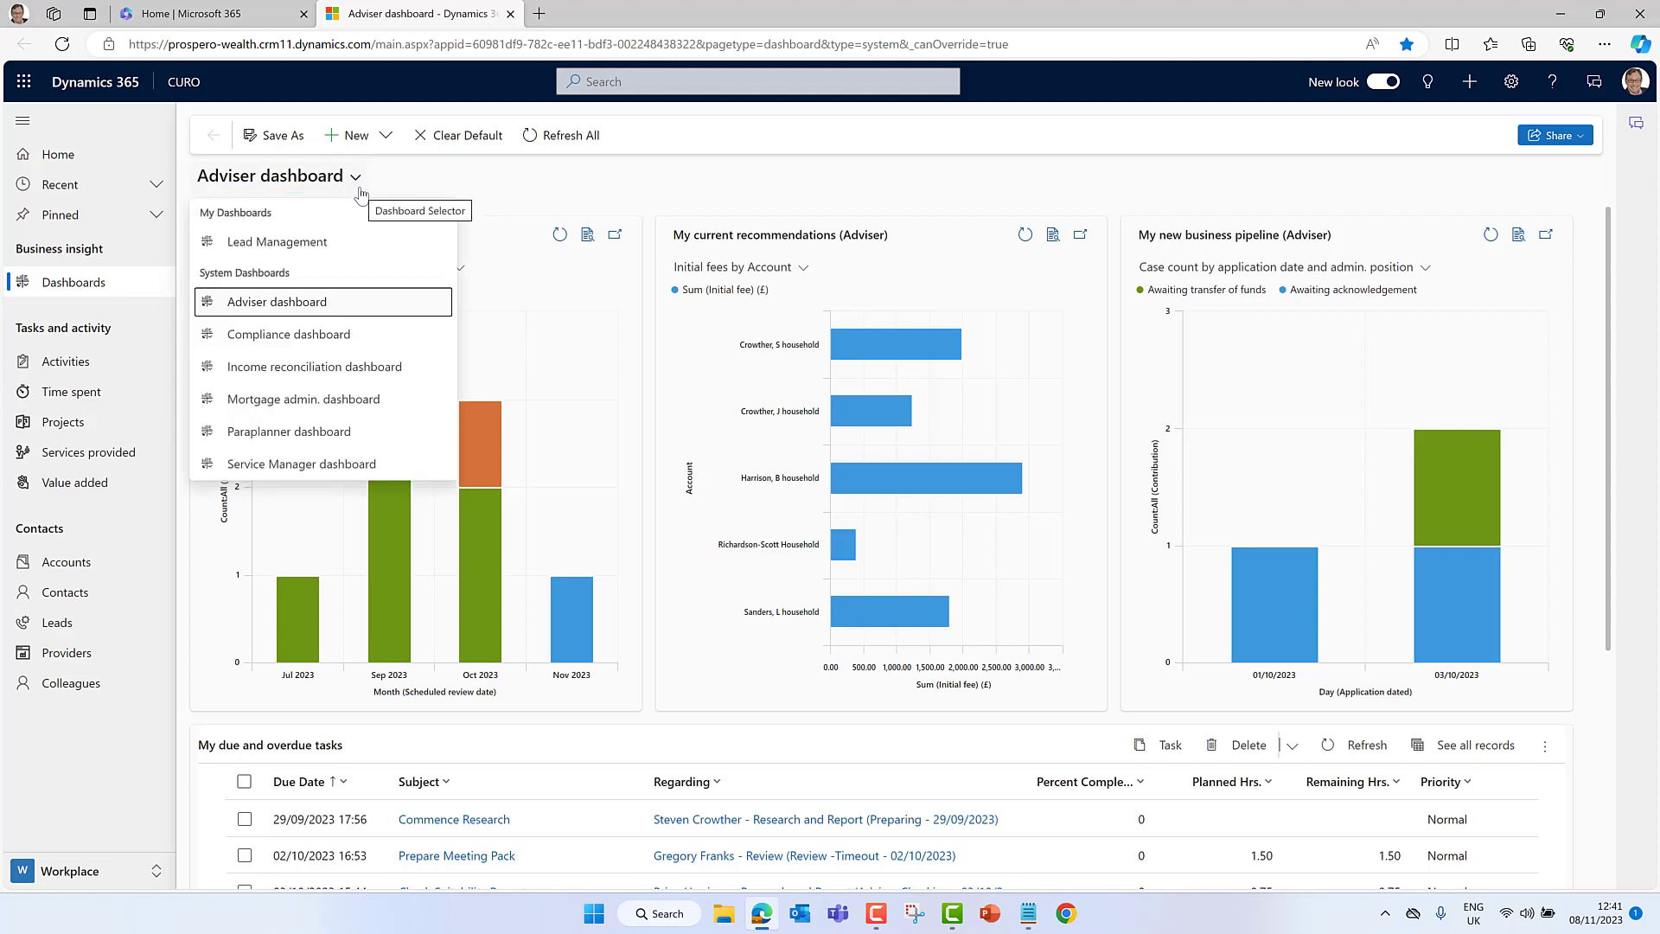
pyautogui.click(358, 182)
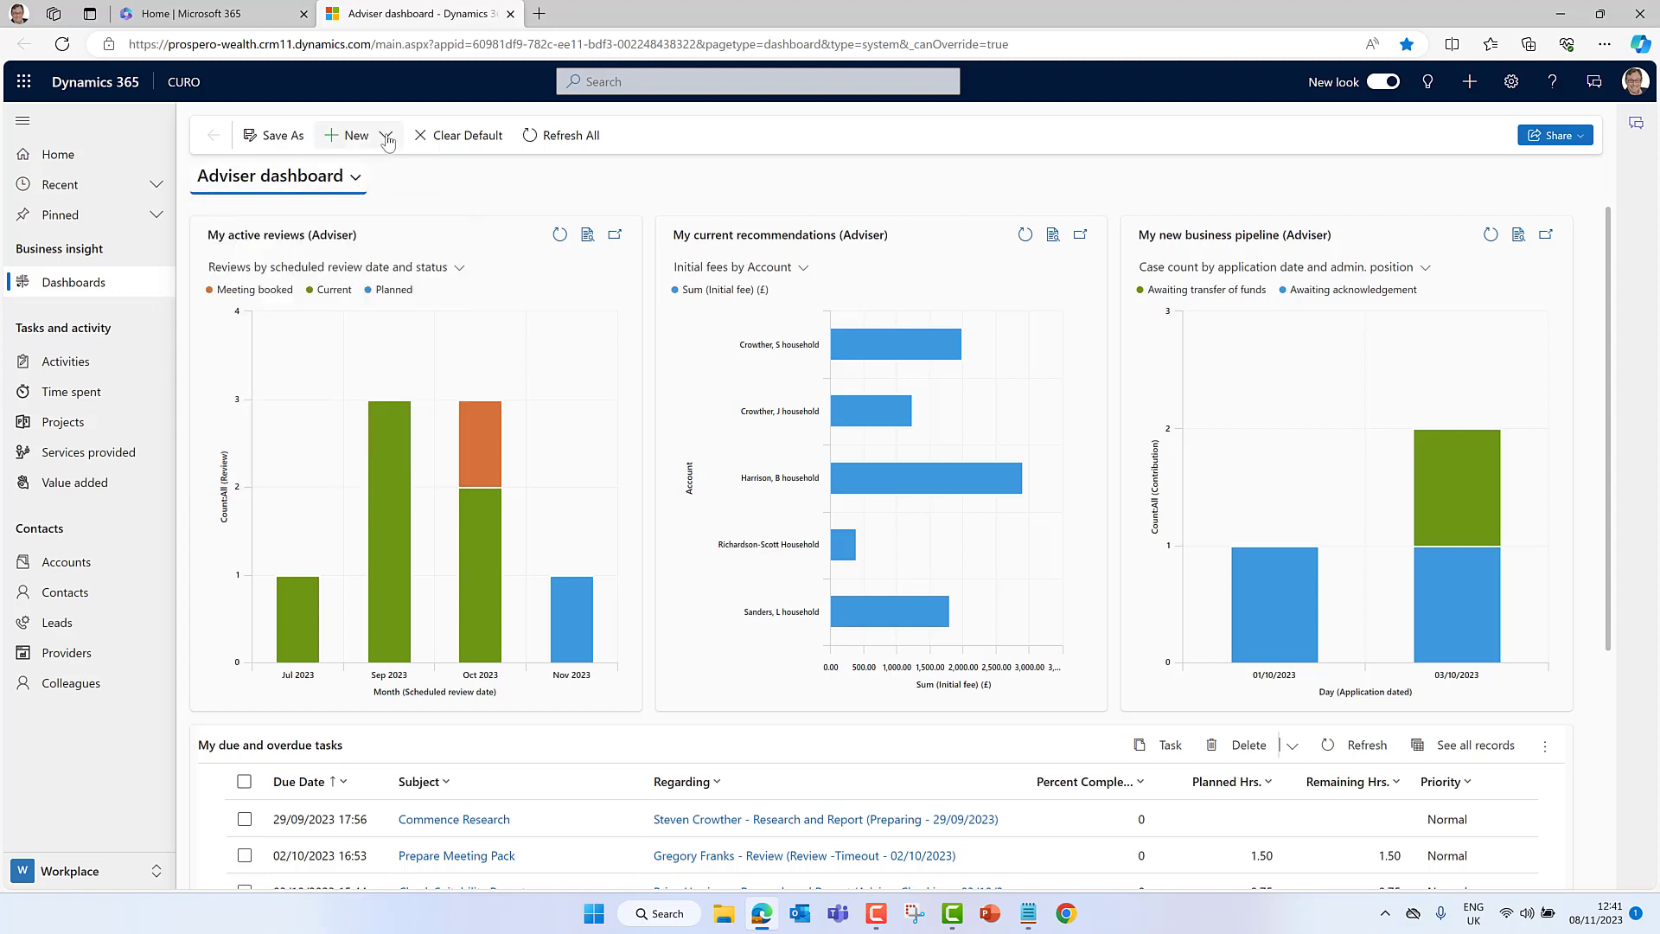
pyautogui.click(387, 137)
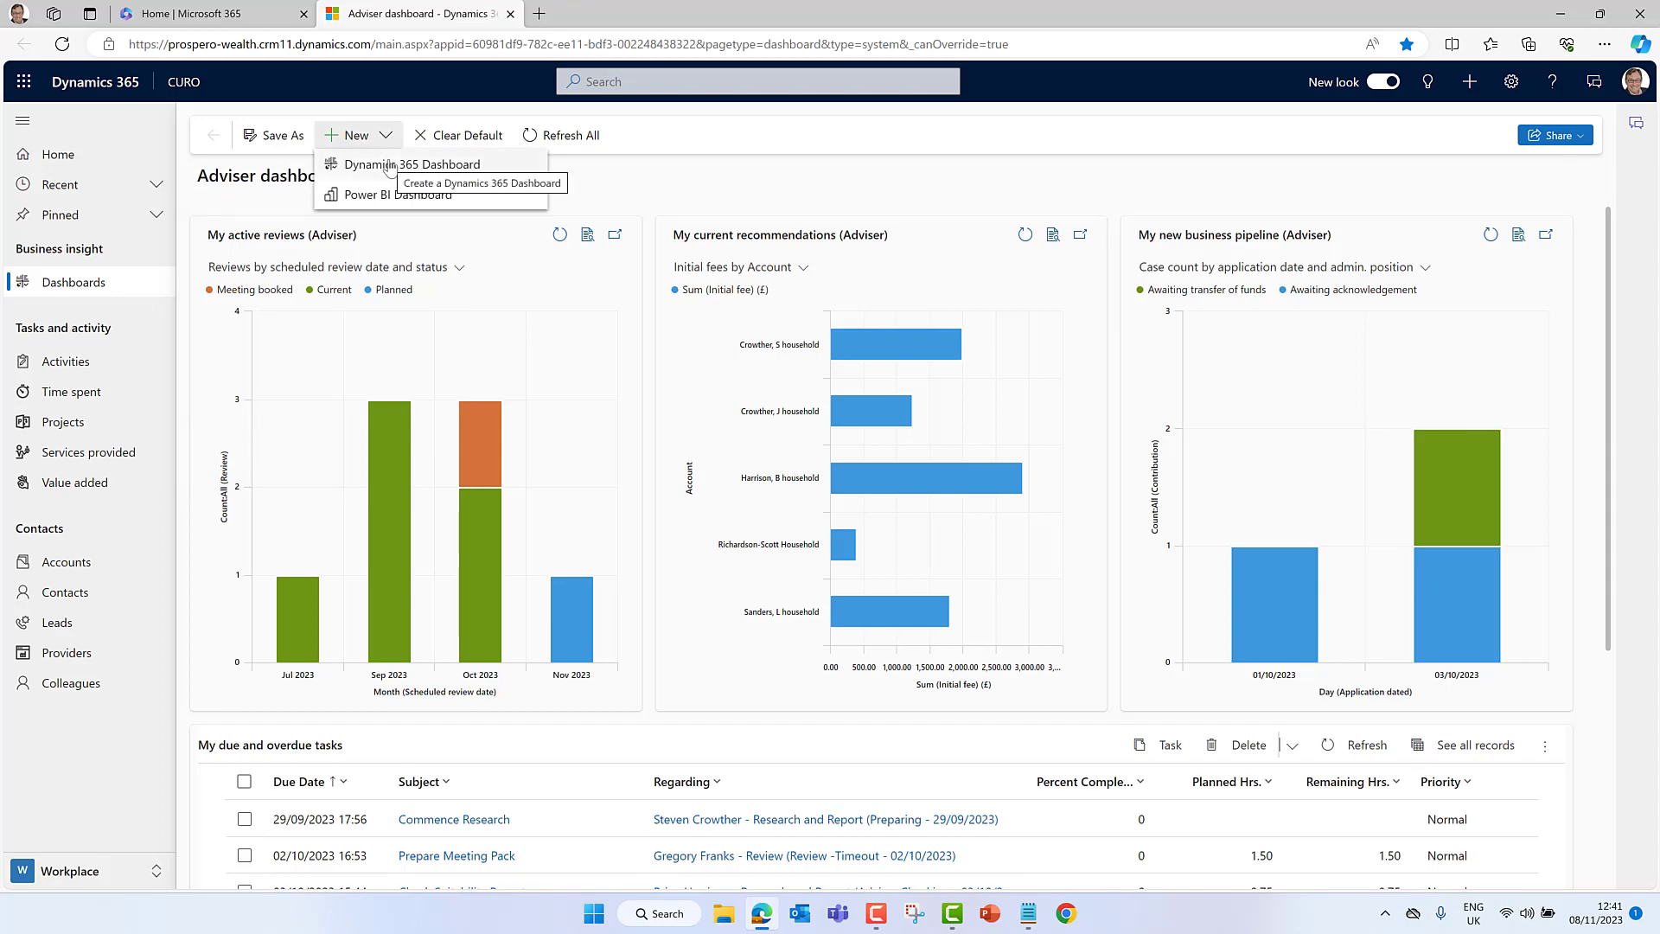
pyautogui.click(389, 165)
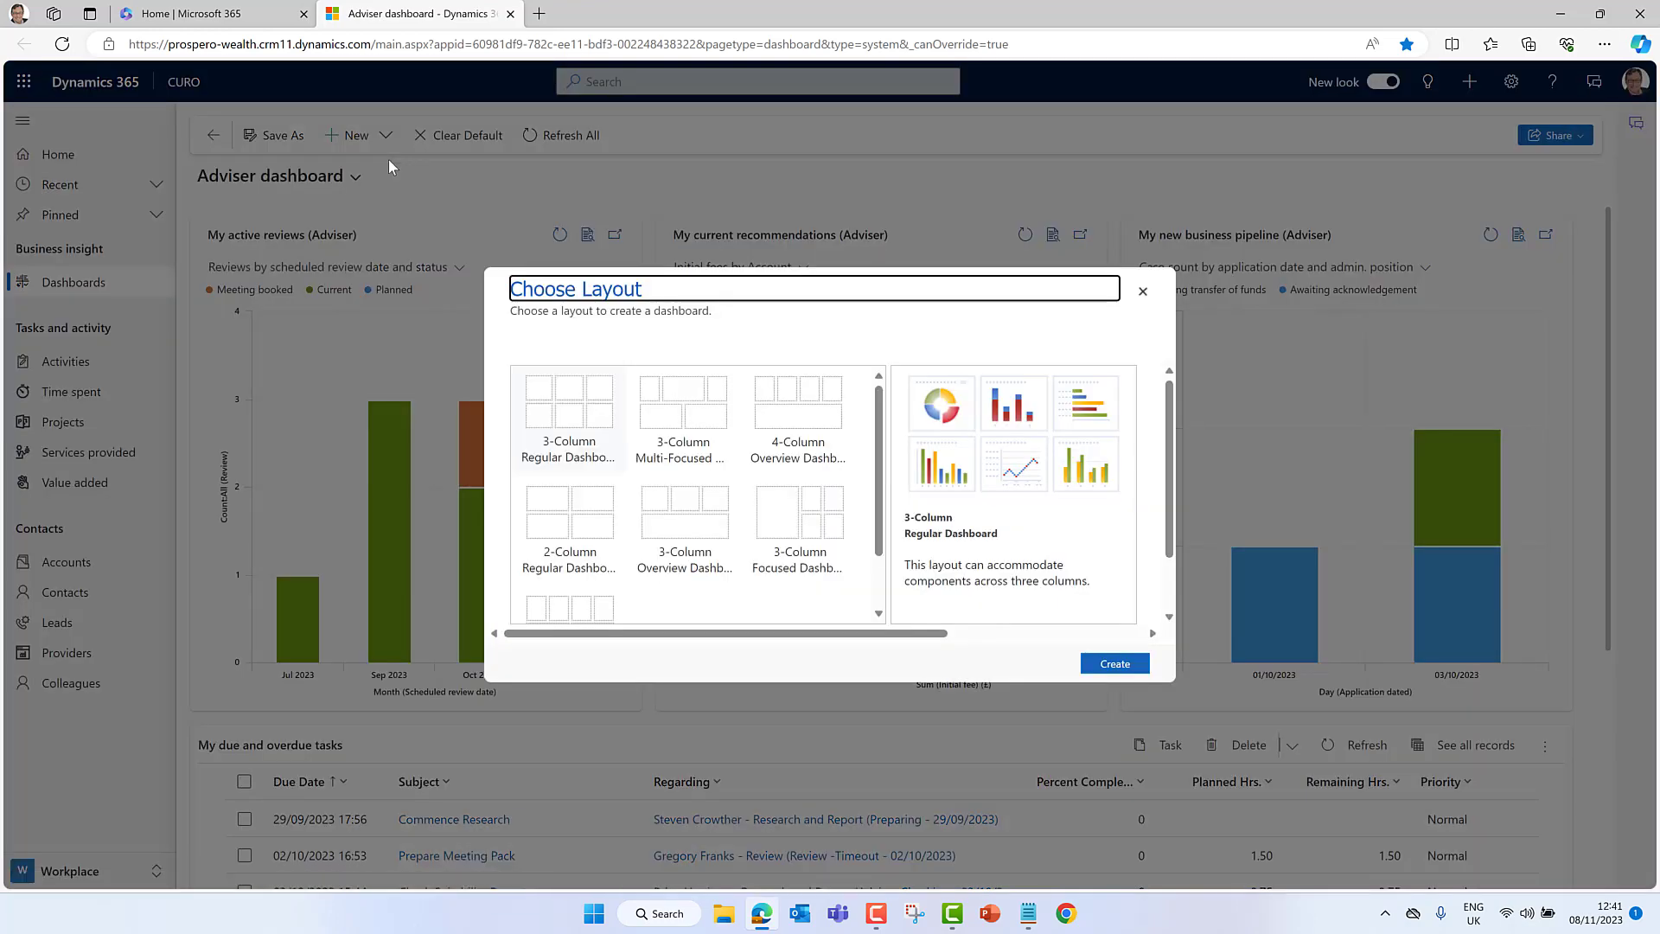
pyautogui.click(1143, 294)
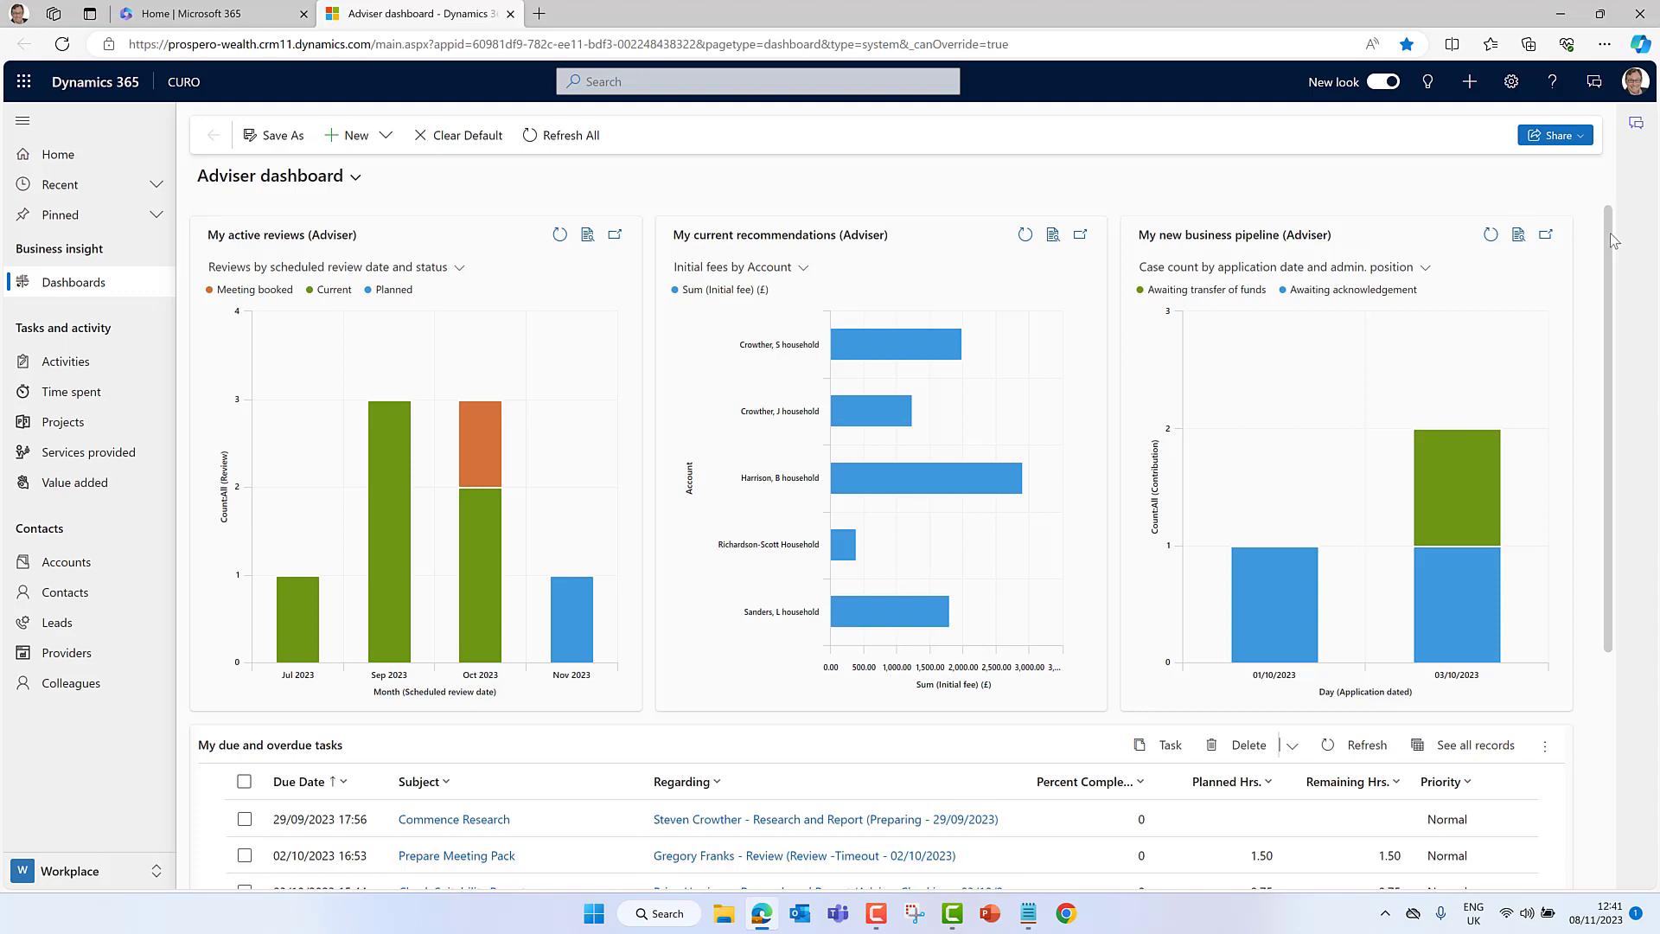
pyautogui.moveTo(1601, 261); pyautogui.dragTo(1615, 434)
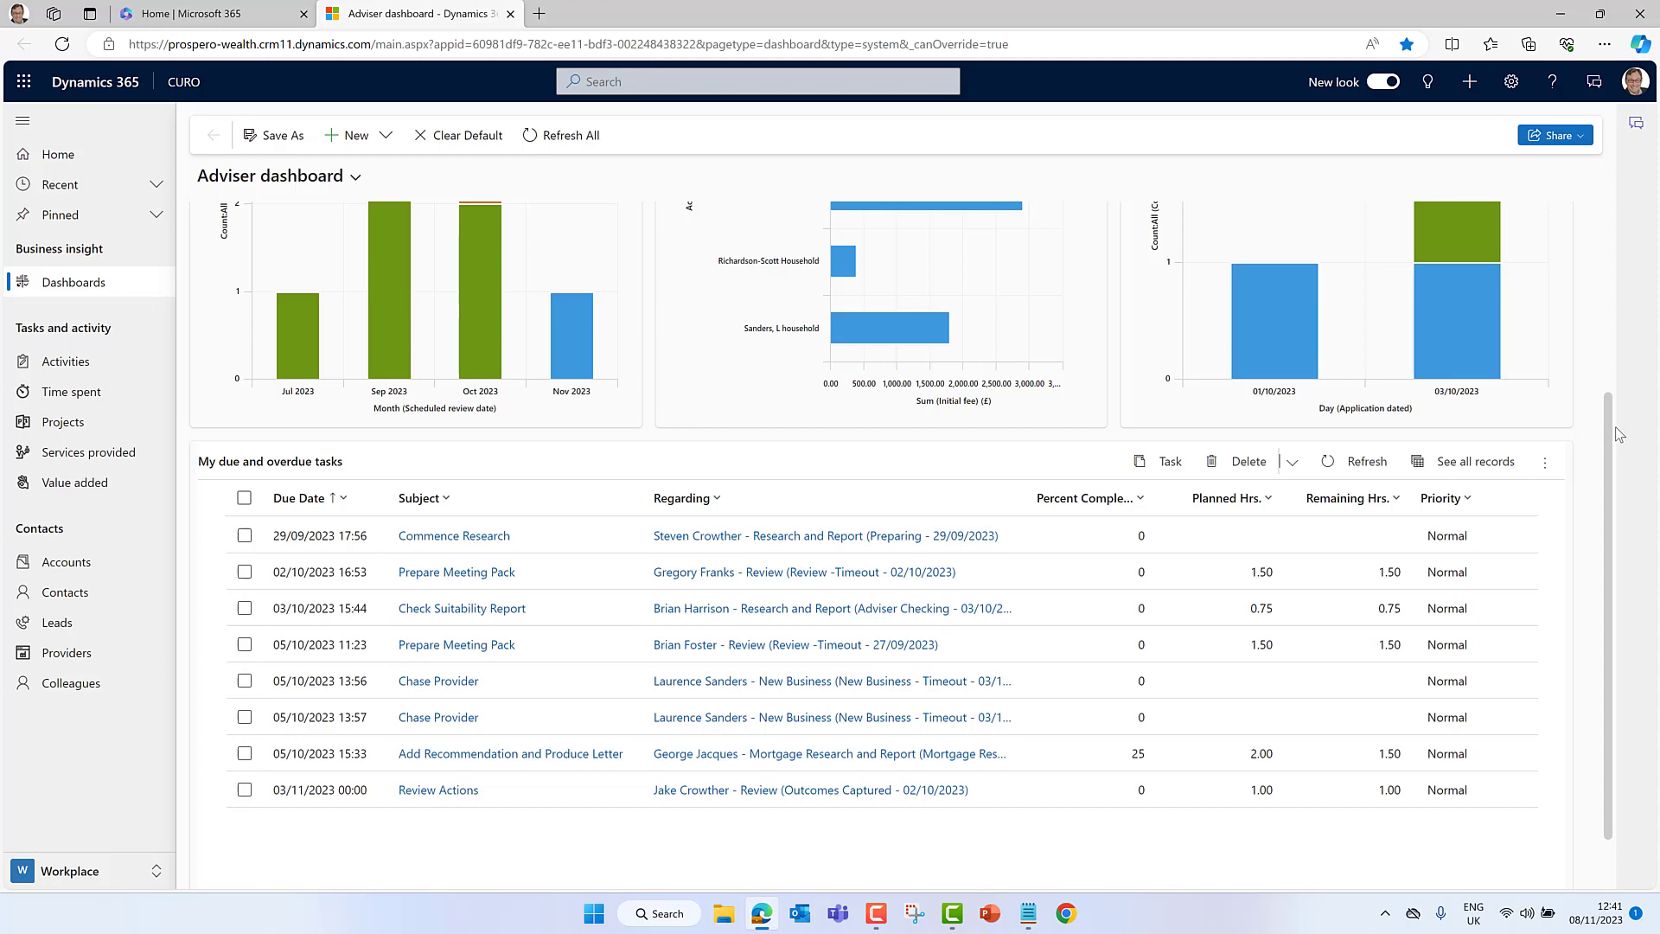
pyautogui.scroll(3, 1620, 434)
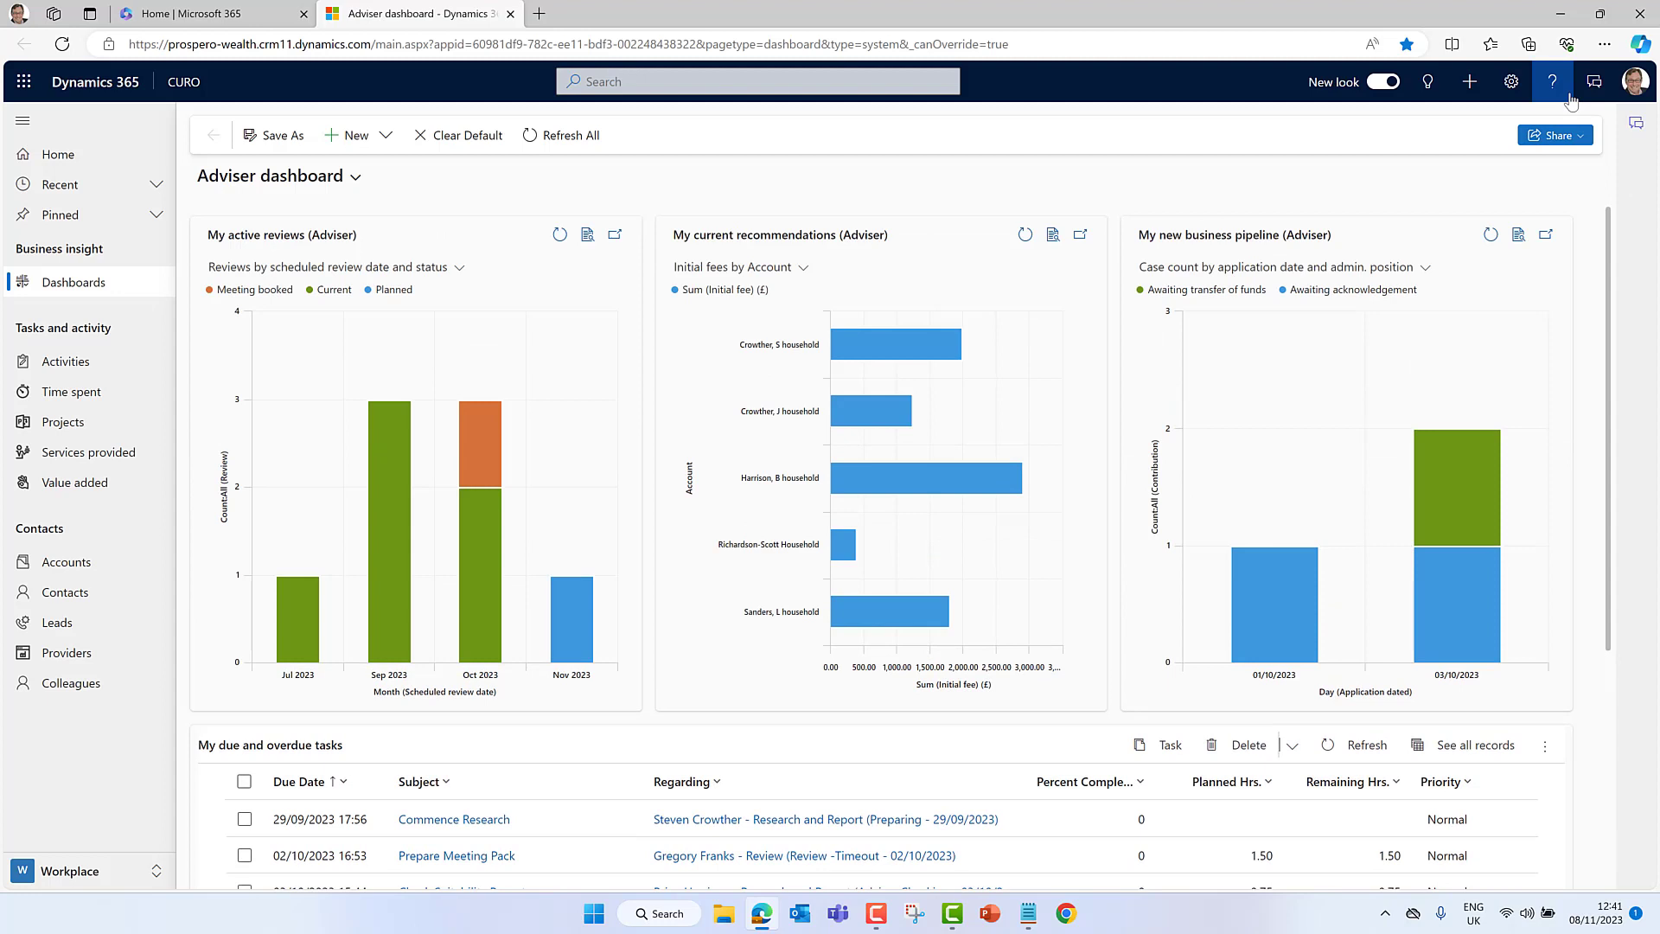
pyautogui.click(1589, 86)
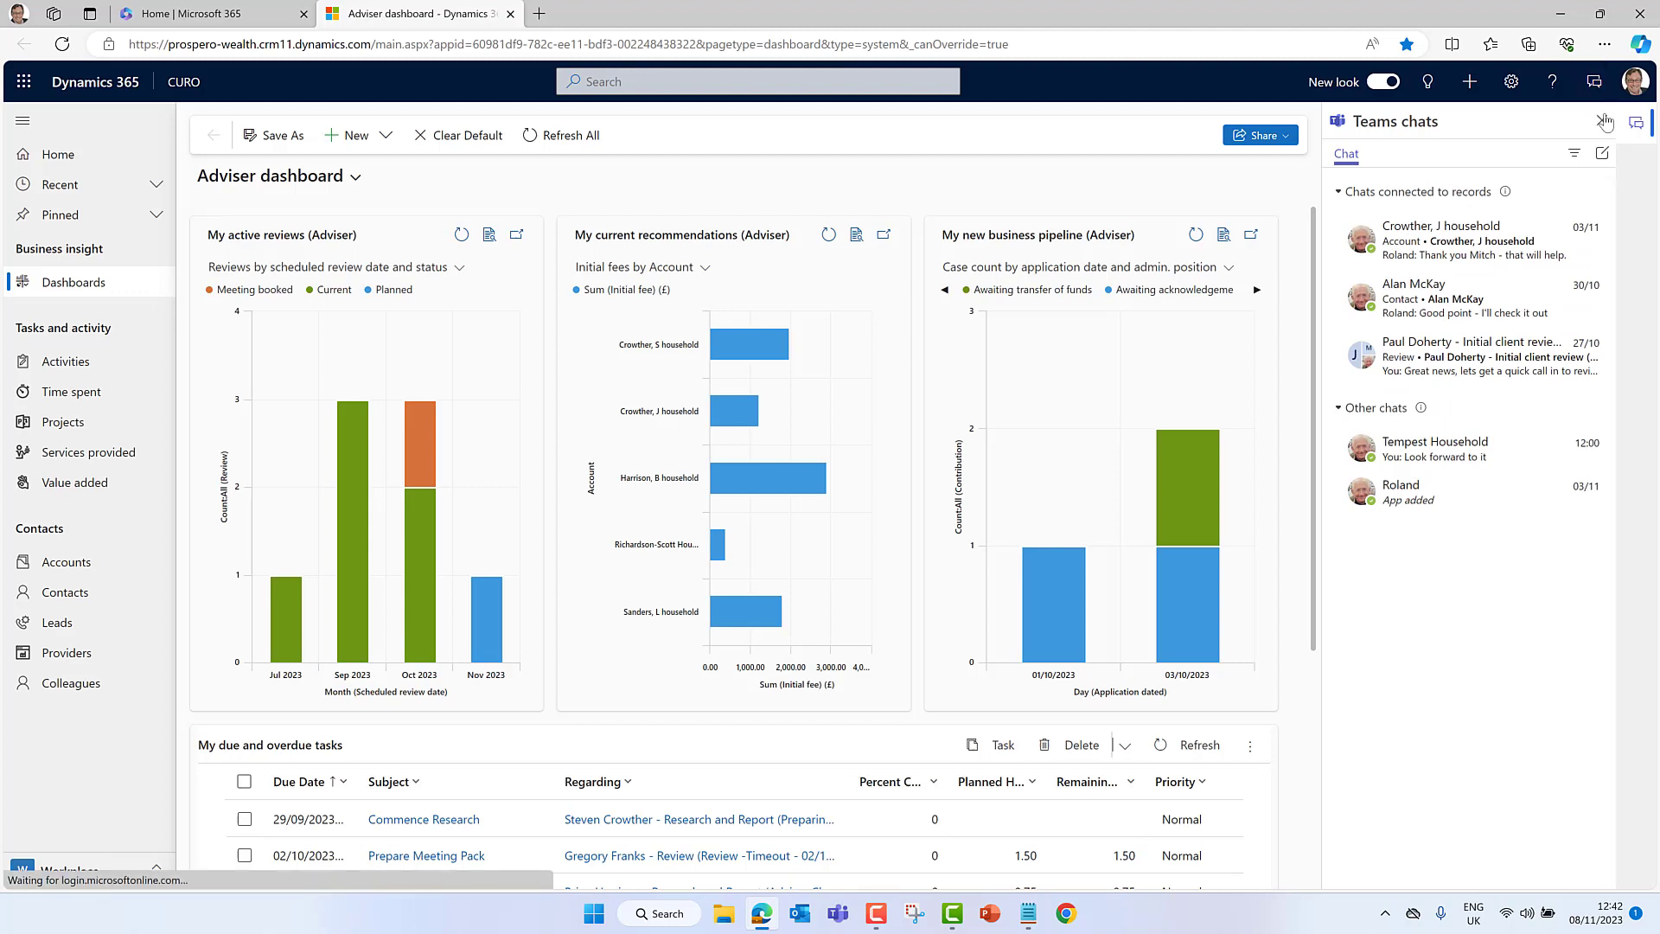
pyautogui.click(1603, 122)
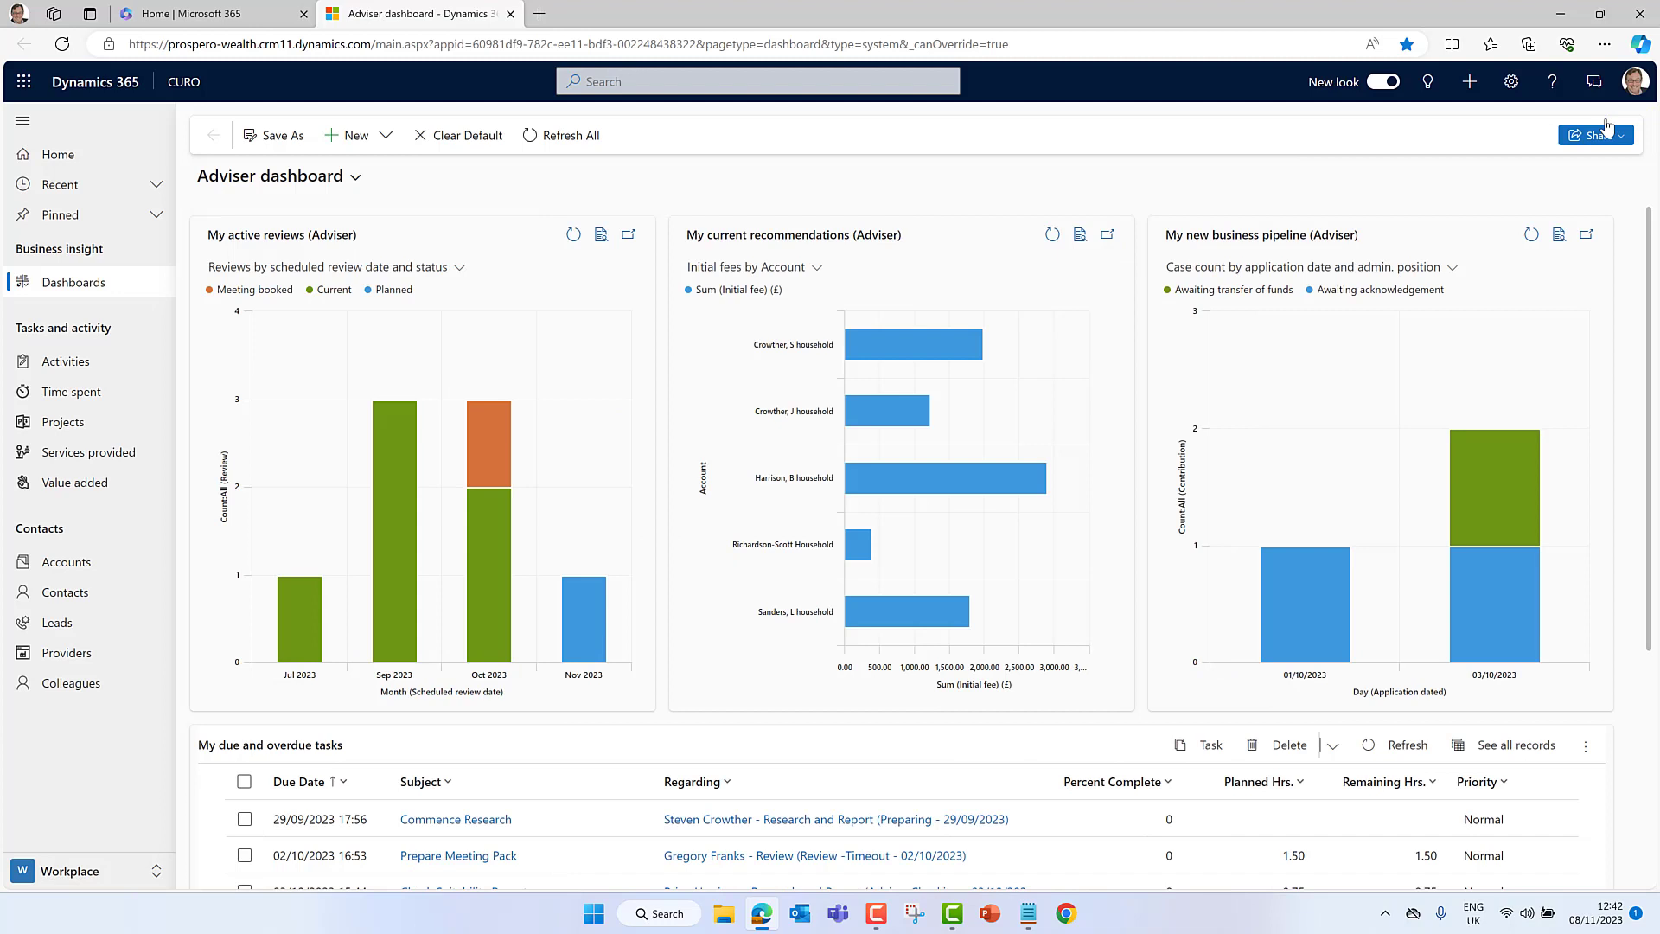
# - Open the 26/10/2023 initial client review from the My active reviews chart's record list
pyautogui.click(601, 241)
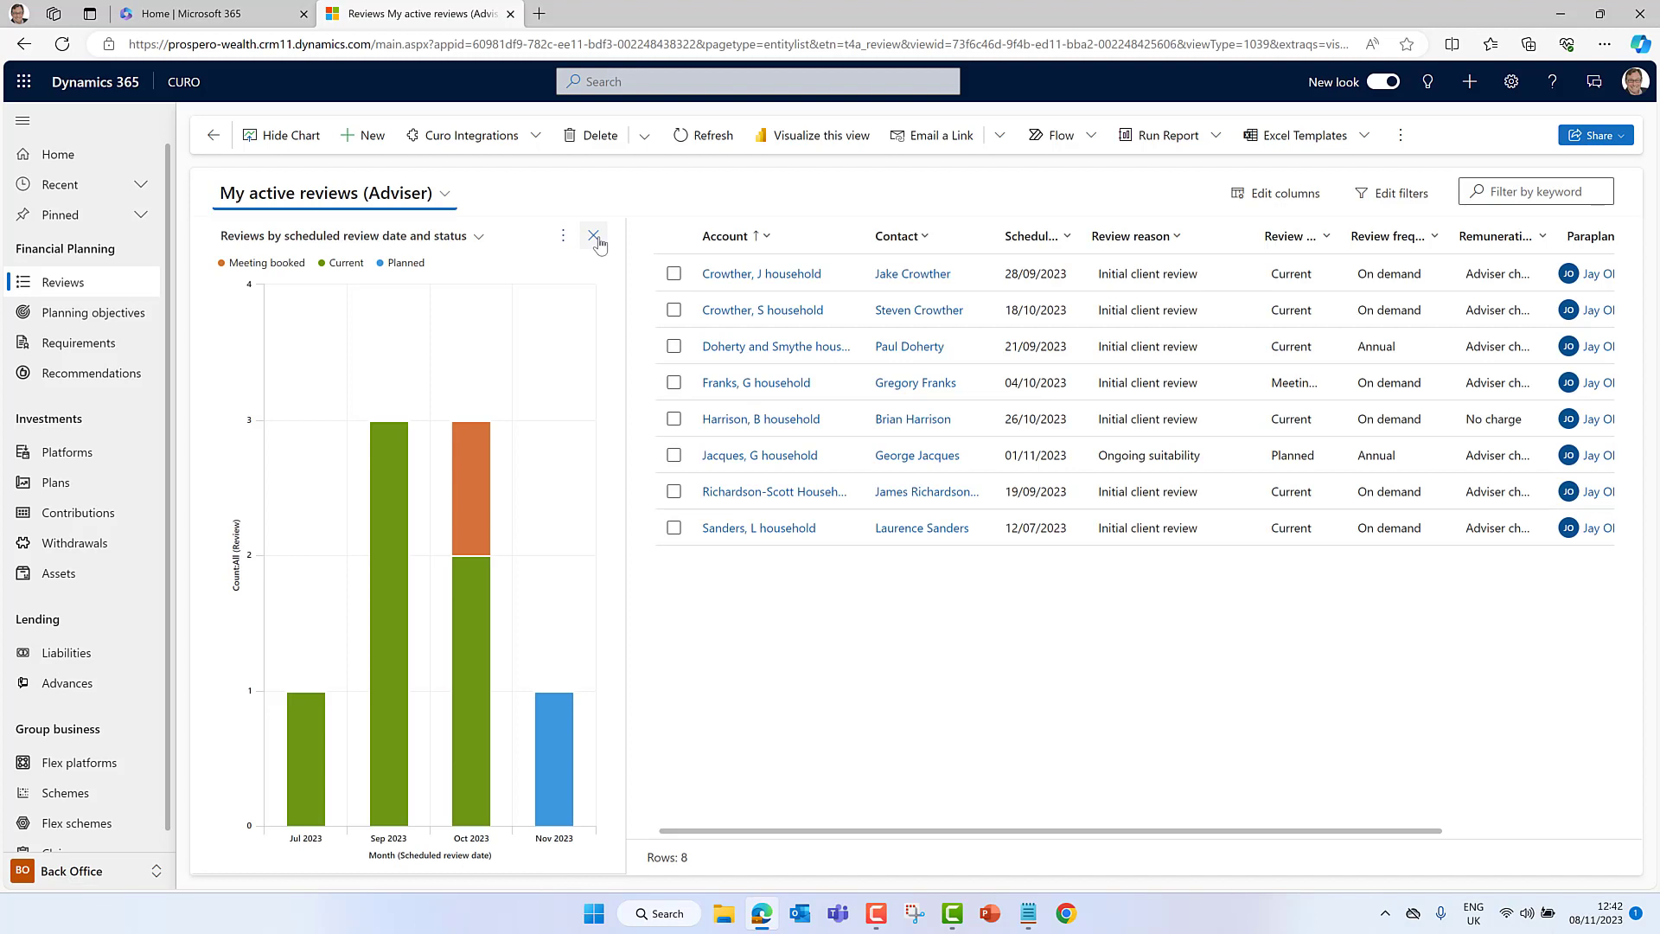
pyautogui.click(474, 247)
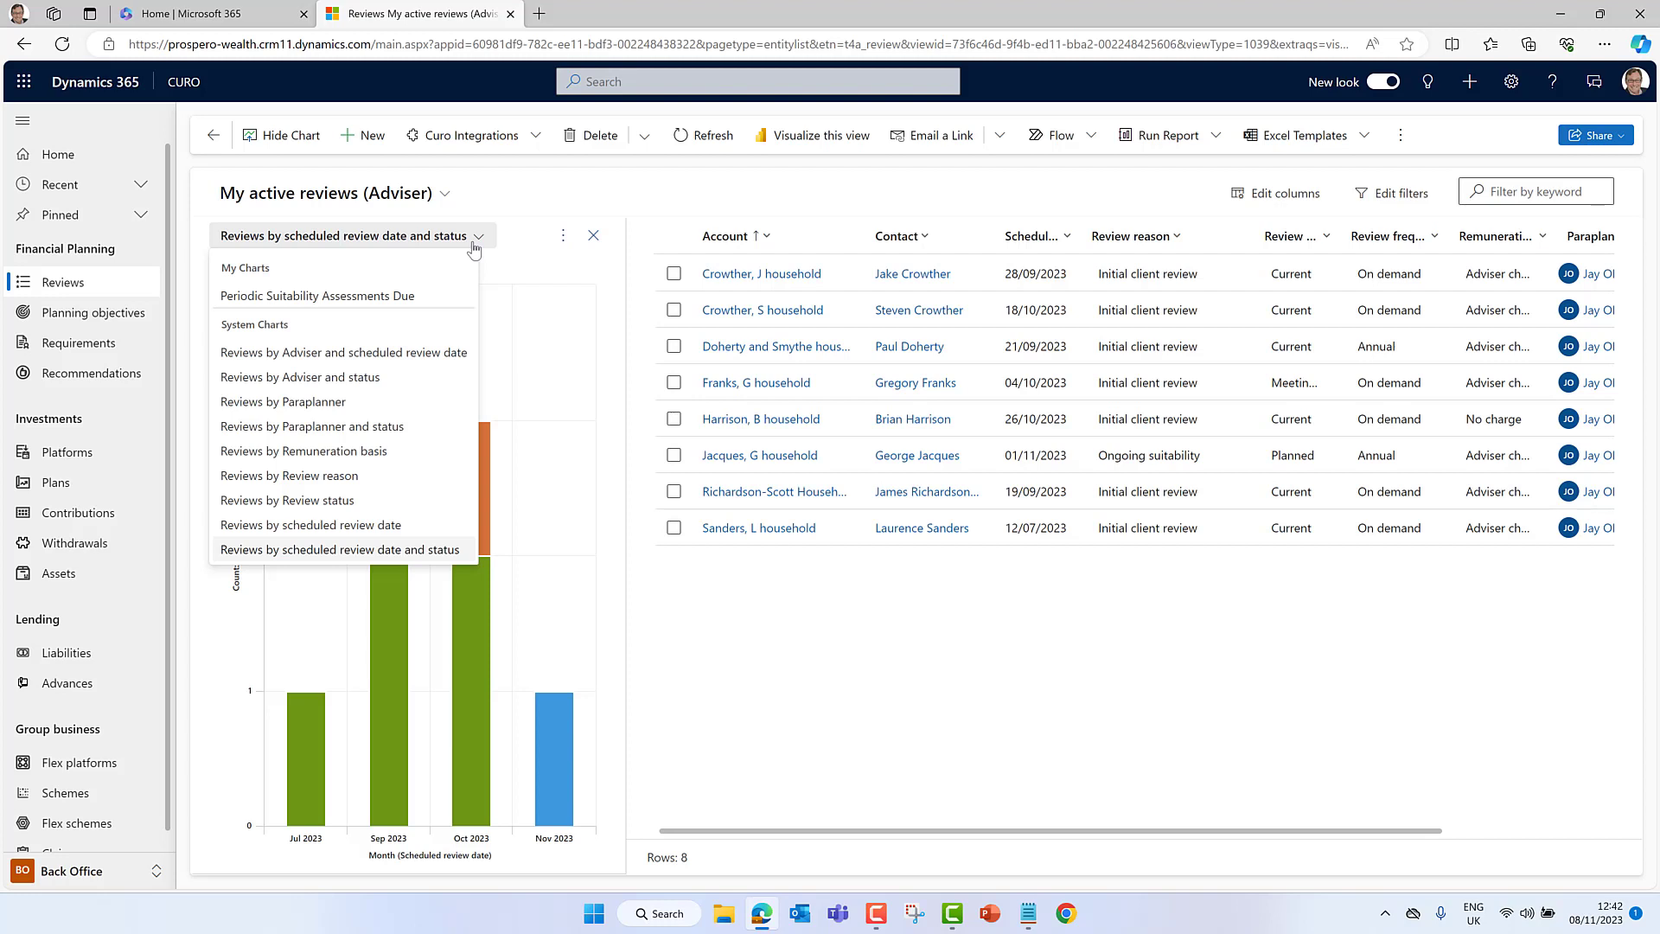
pyautogui.click(498, 192)
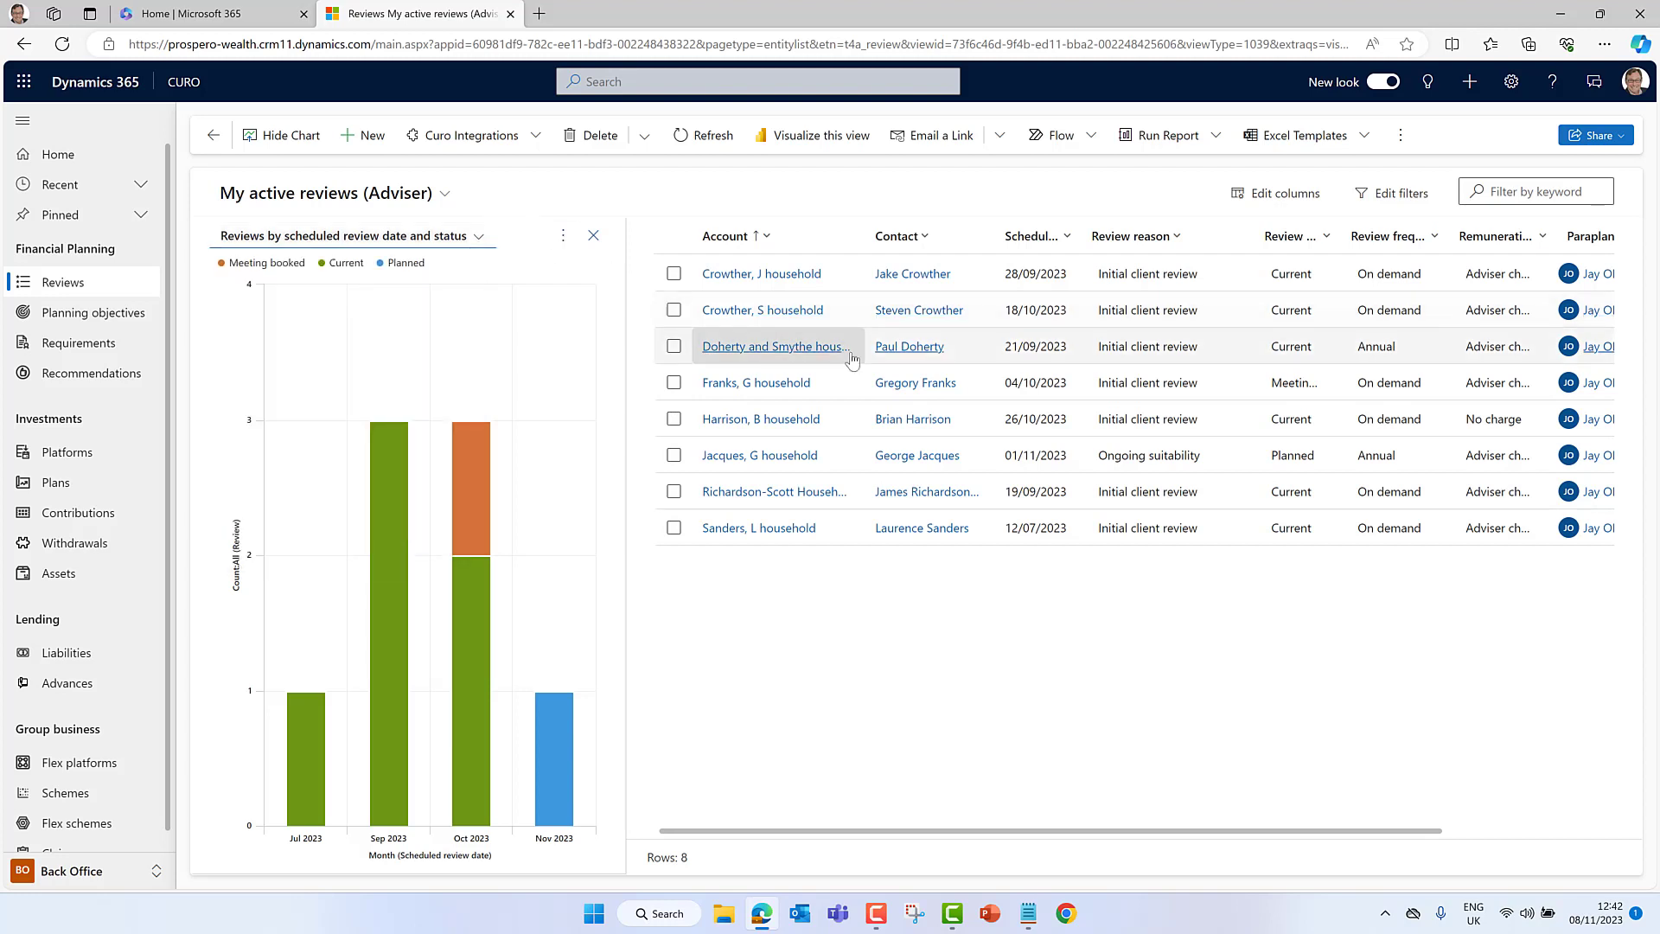
pyautogui.click(1085, 428)
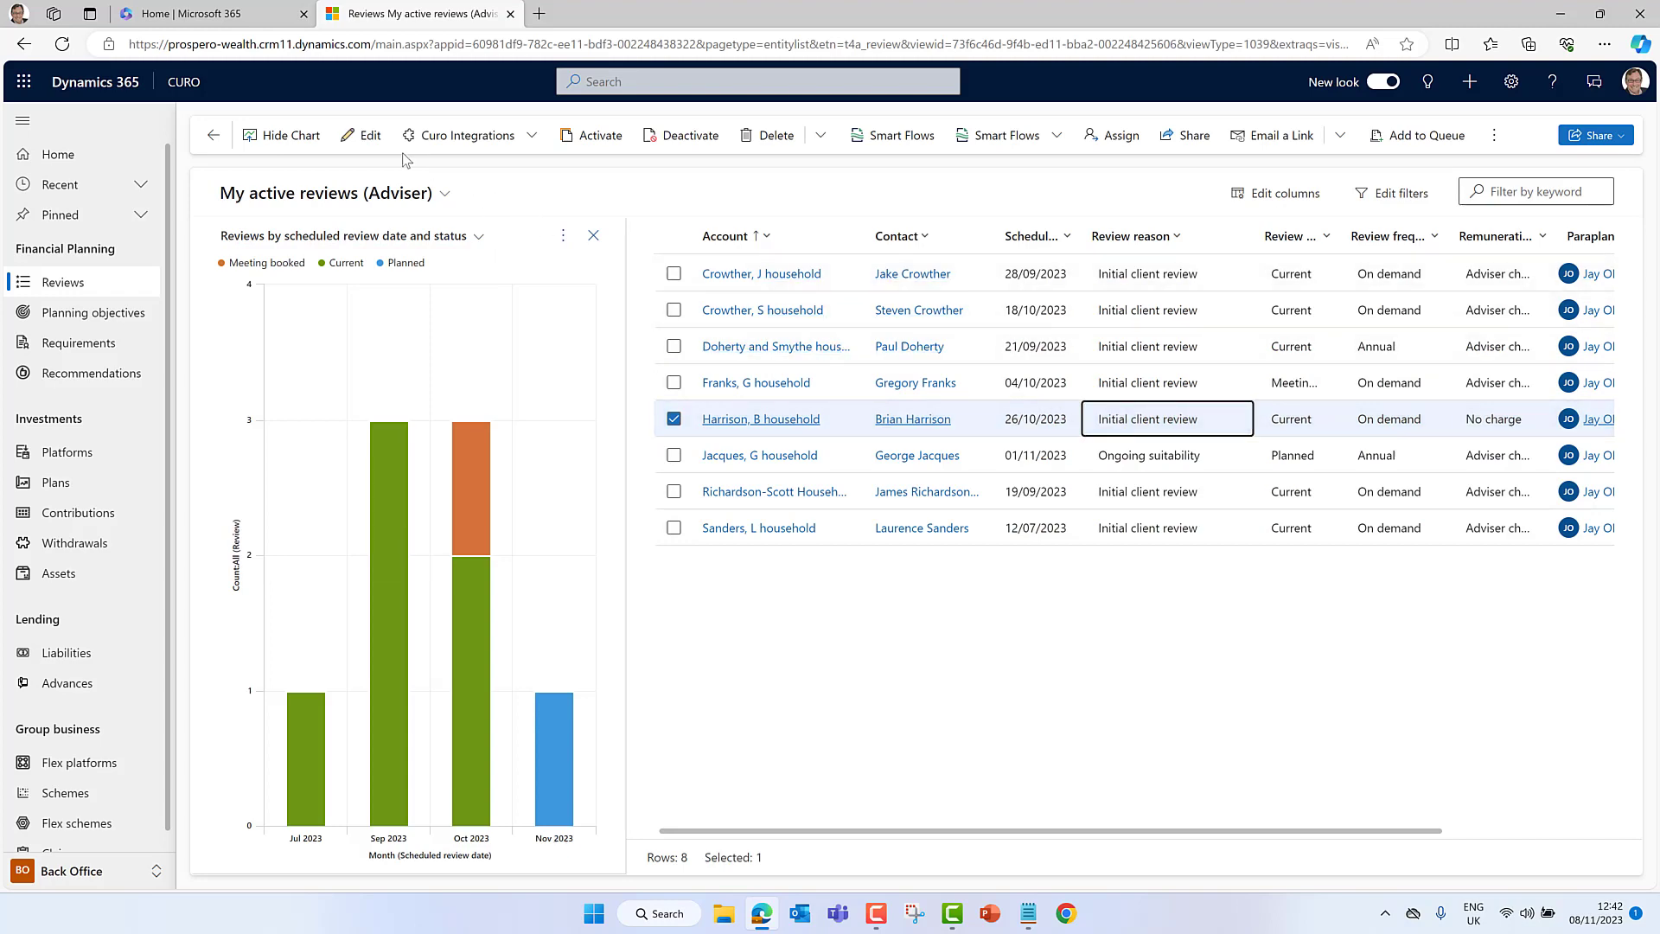
pyautogui.click(365, 135)
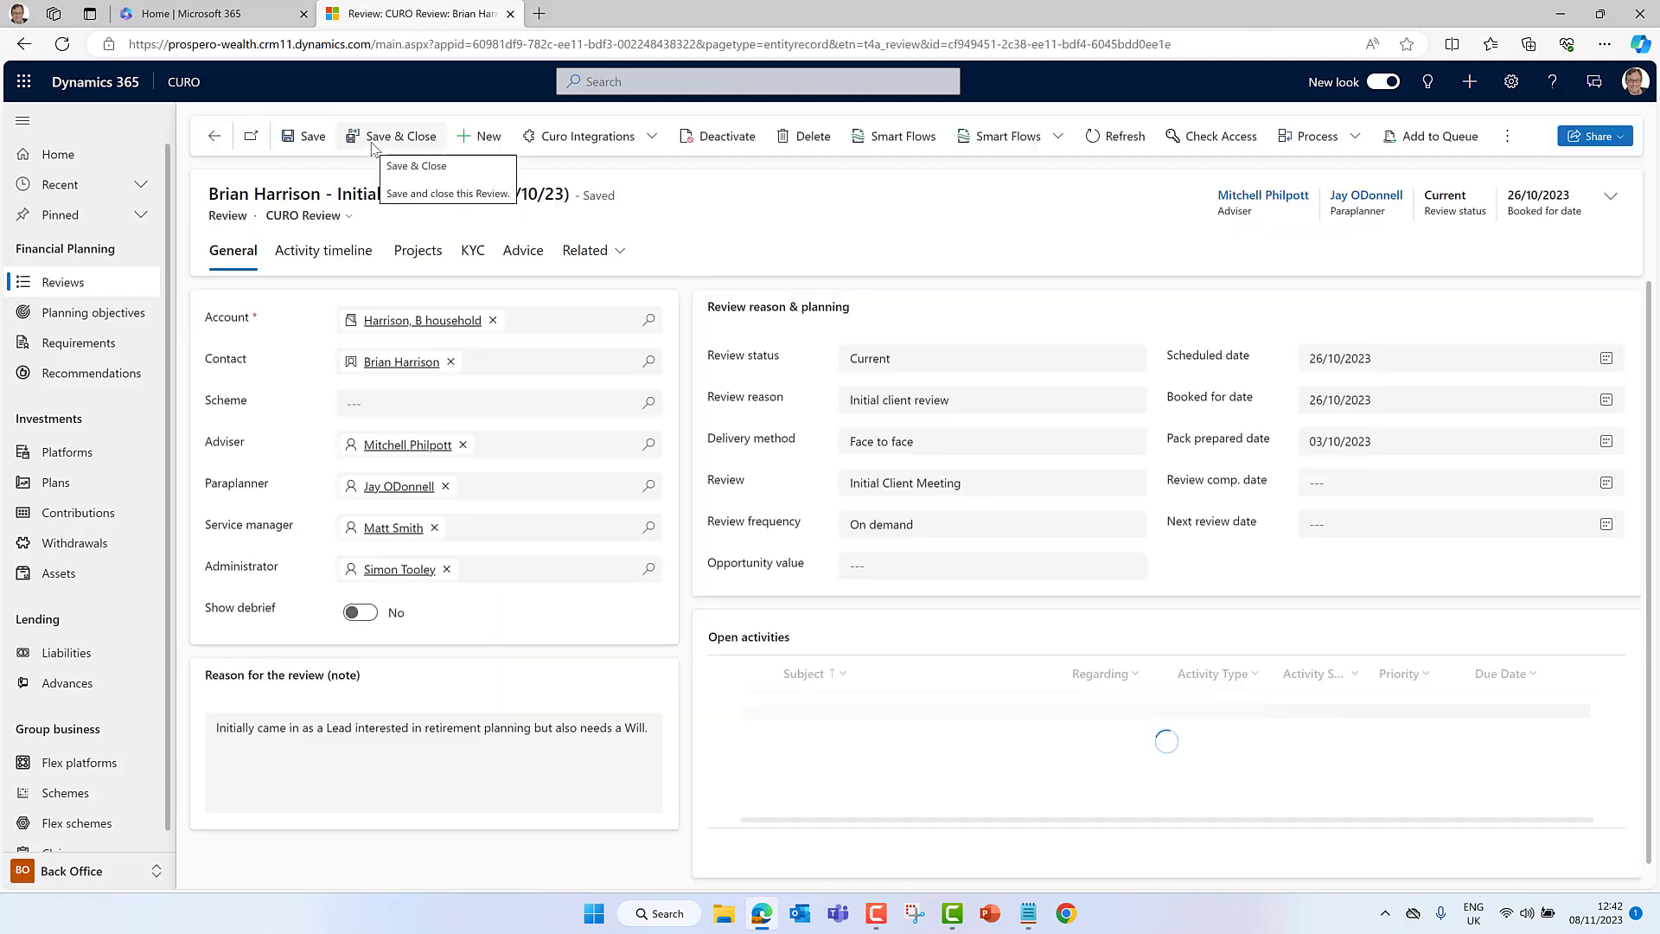
# - Check the review's Advice recommendations, then open the household account linked in its Account field
pyautogui.click(530, 259)
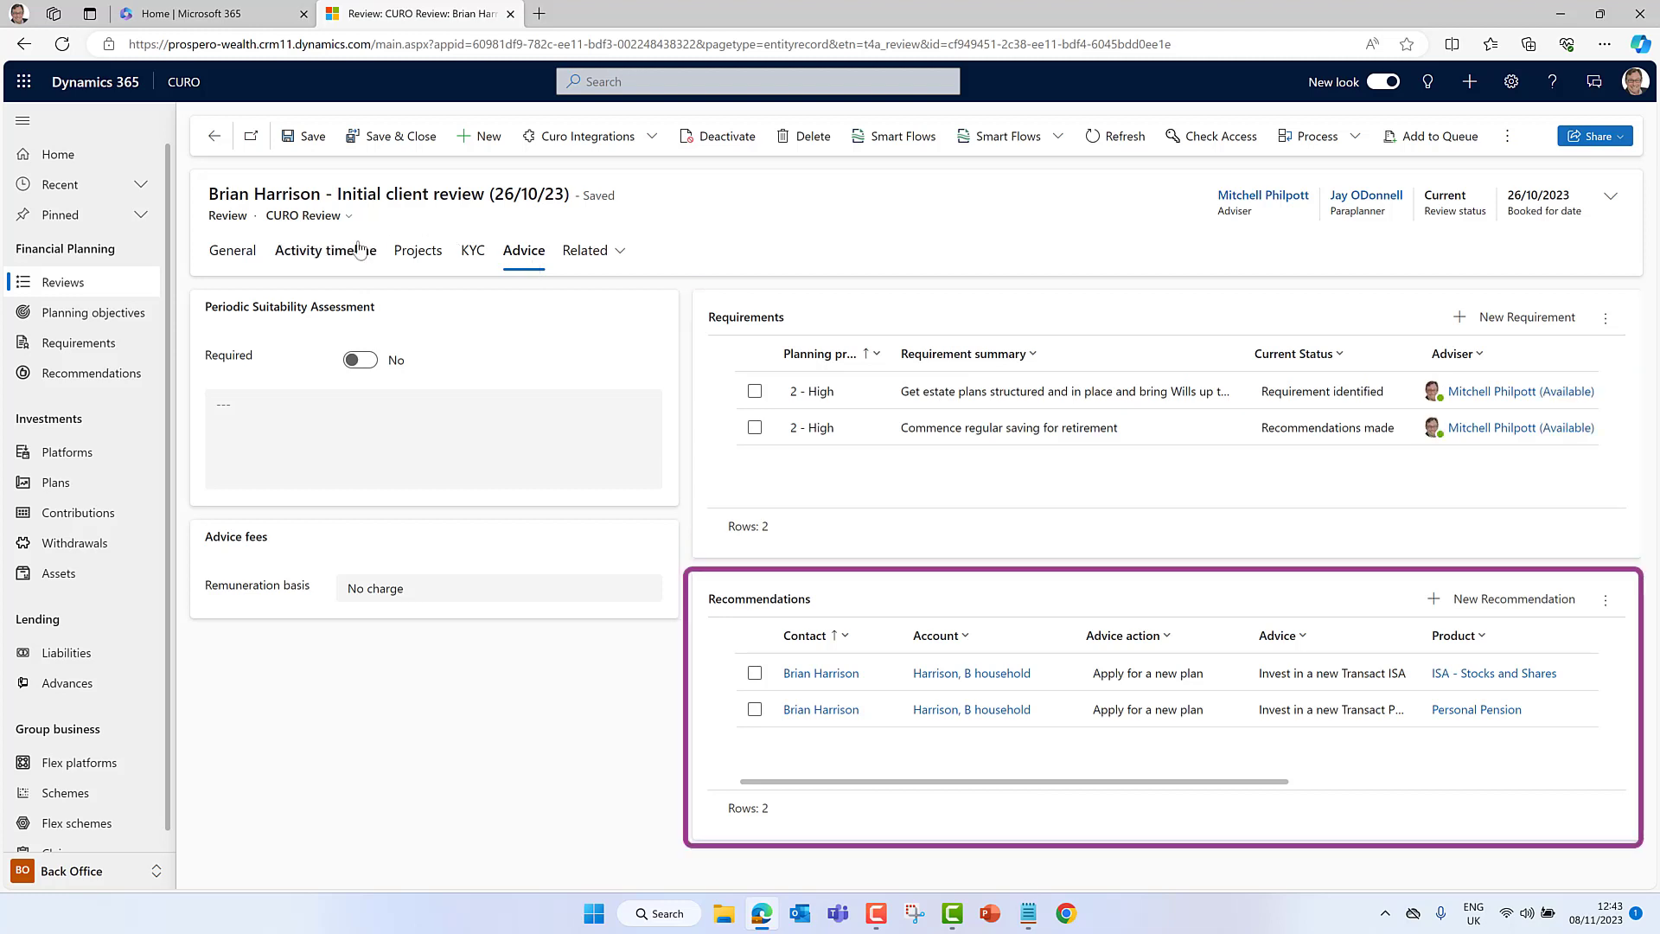
pyautogui.click(235, 256)
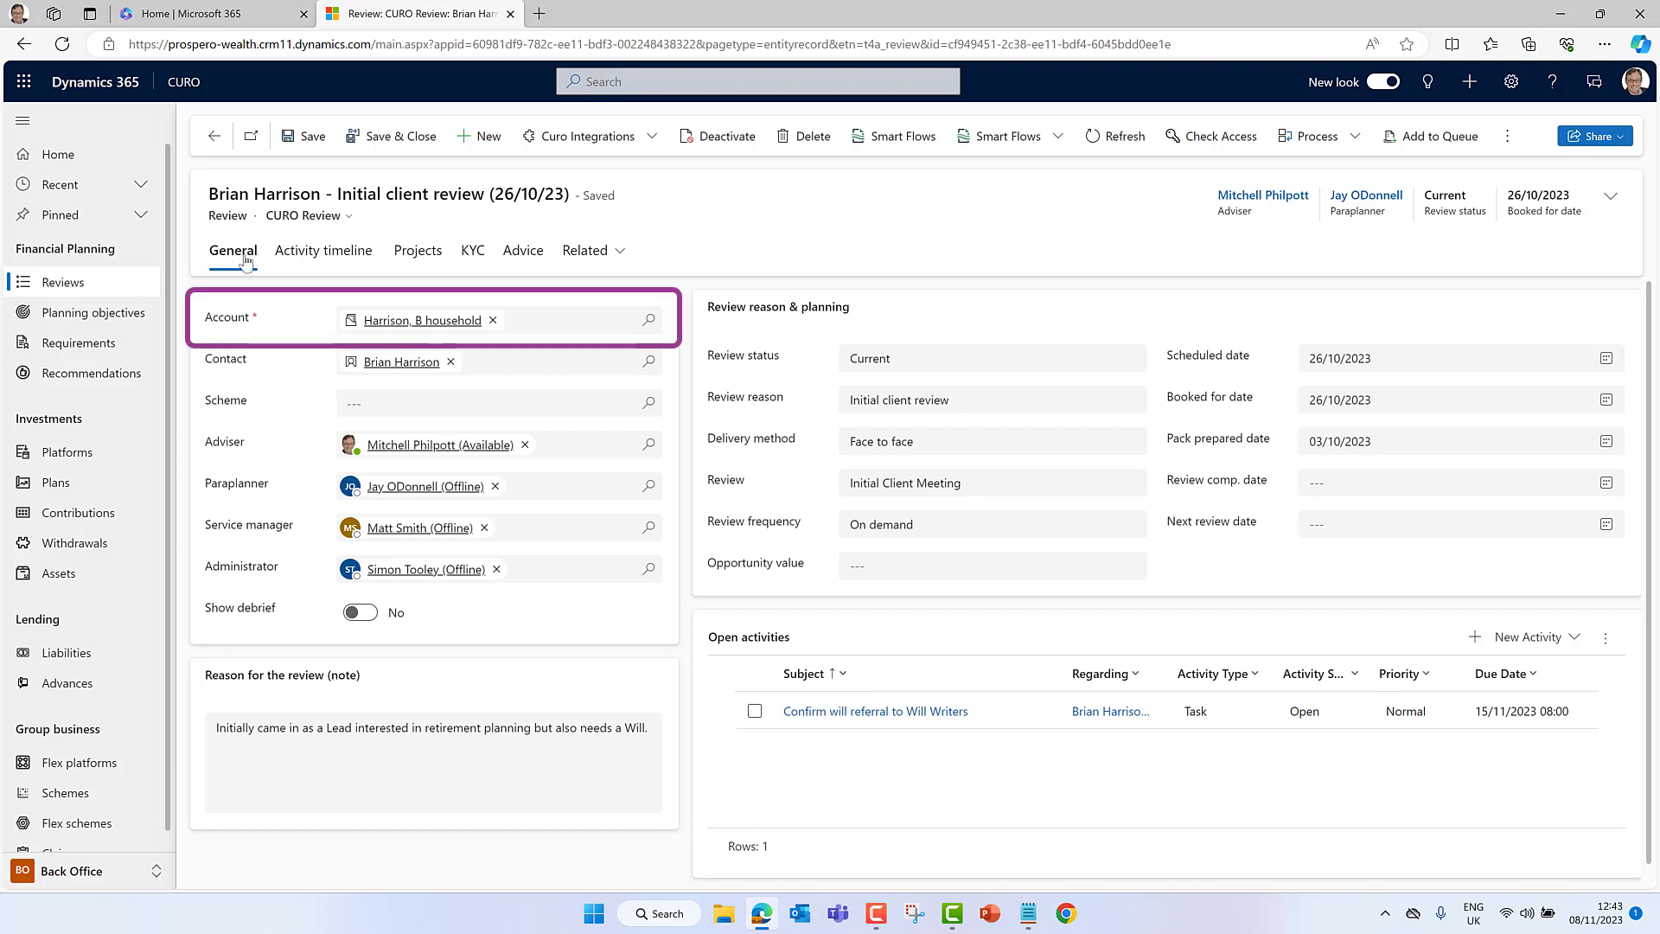
pyautogui.click(410, 321)
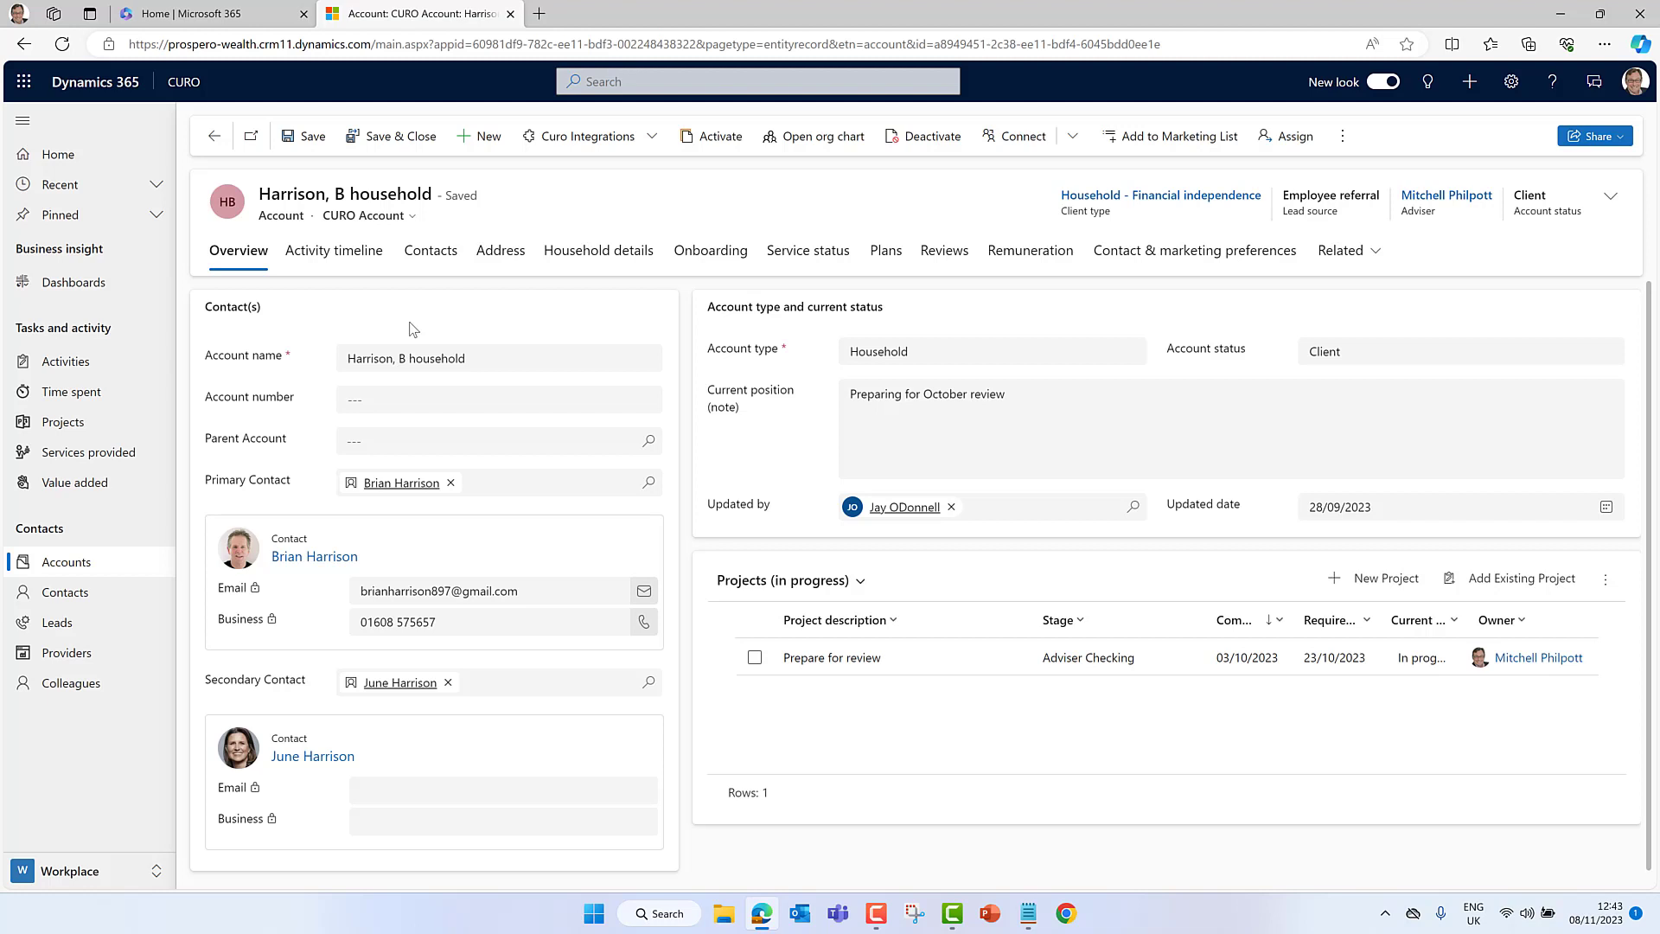
# - Open the household fact find from the account's Household details tab
pyautogui.click(567, 257)
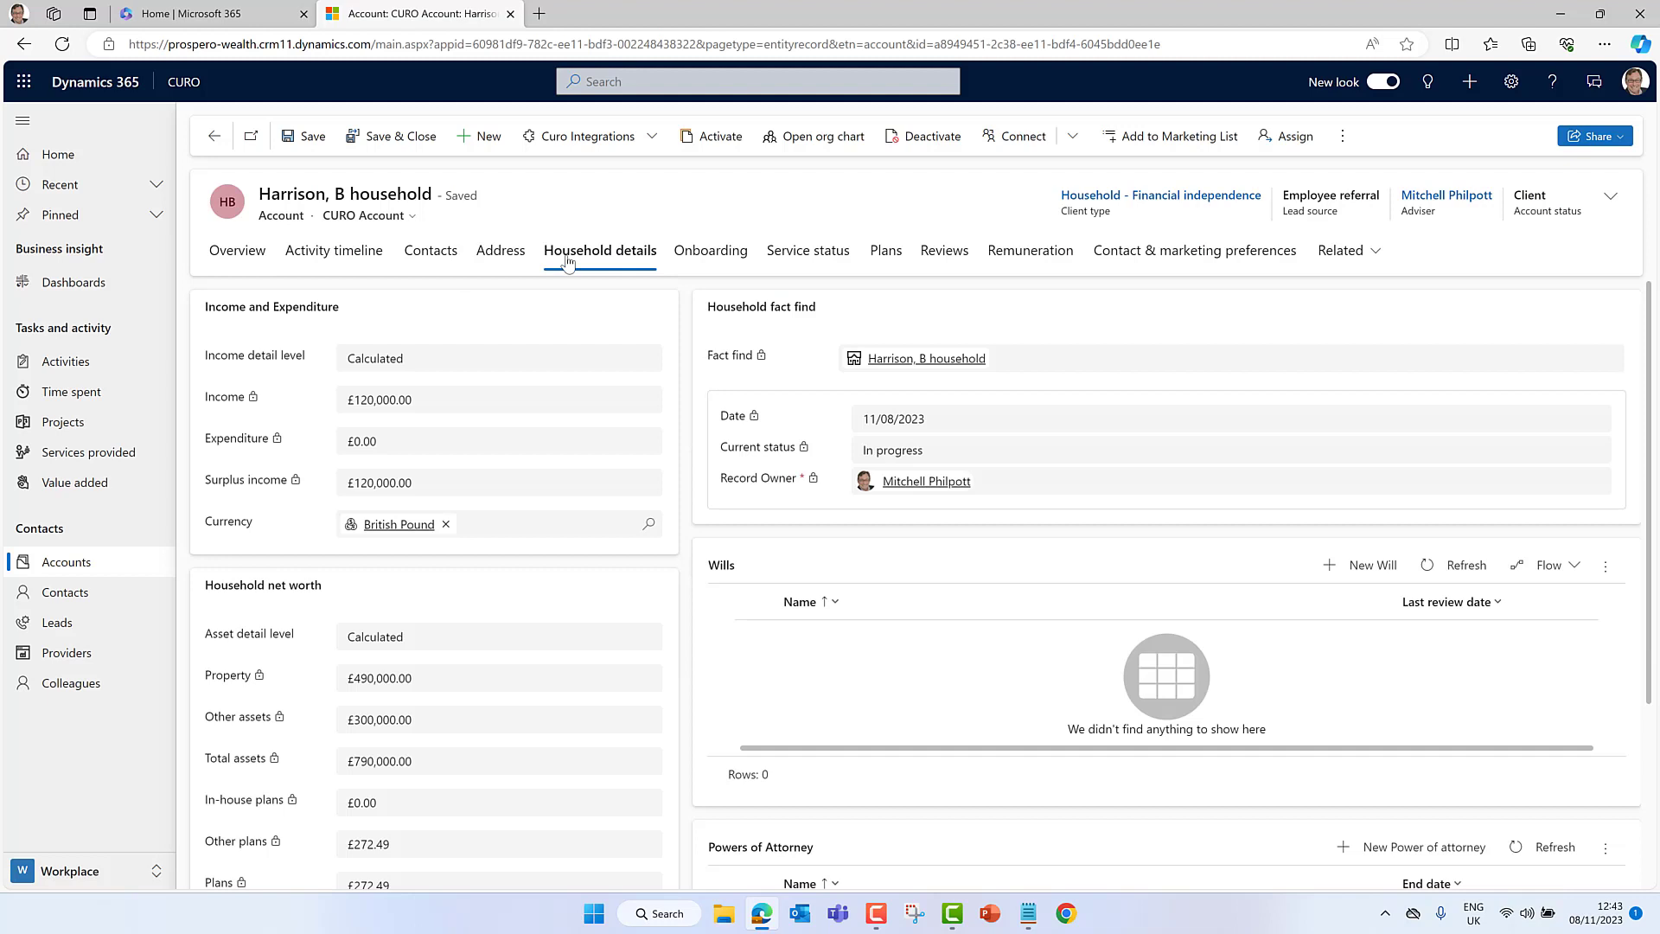
pyautogui.click(925, 360)
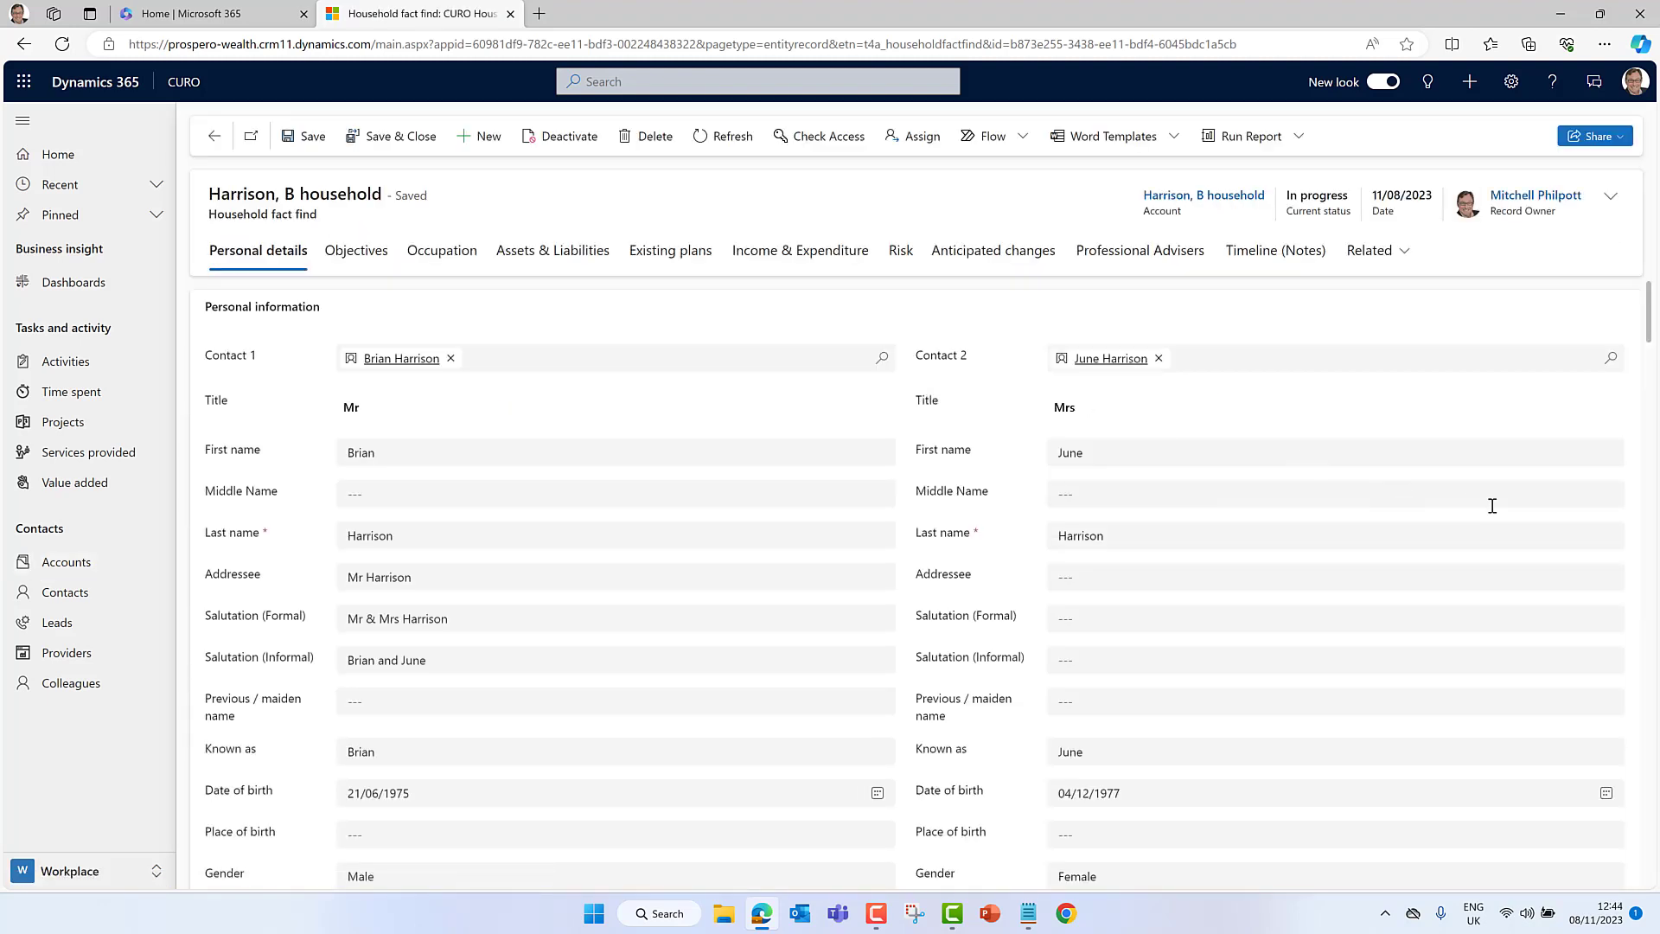
# - Scroll through the fact find's personal details and view the household's planning objectives
pyautogui.scroll(-10, 1652, 565)
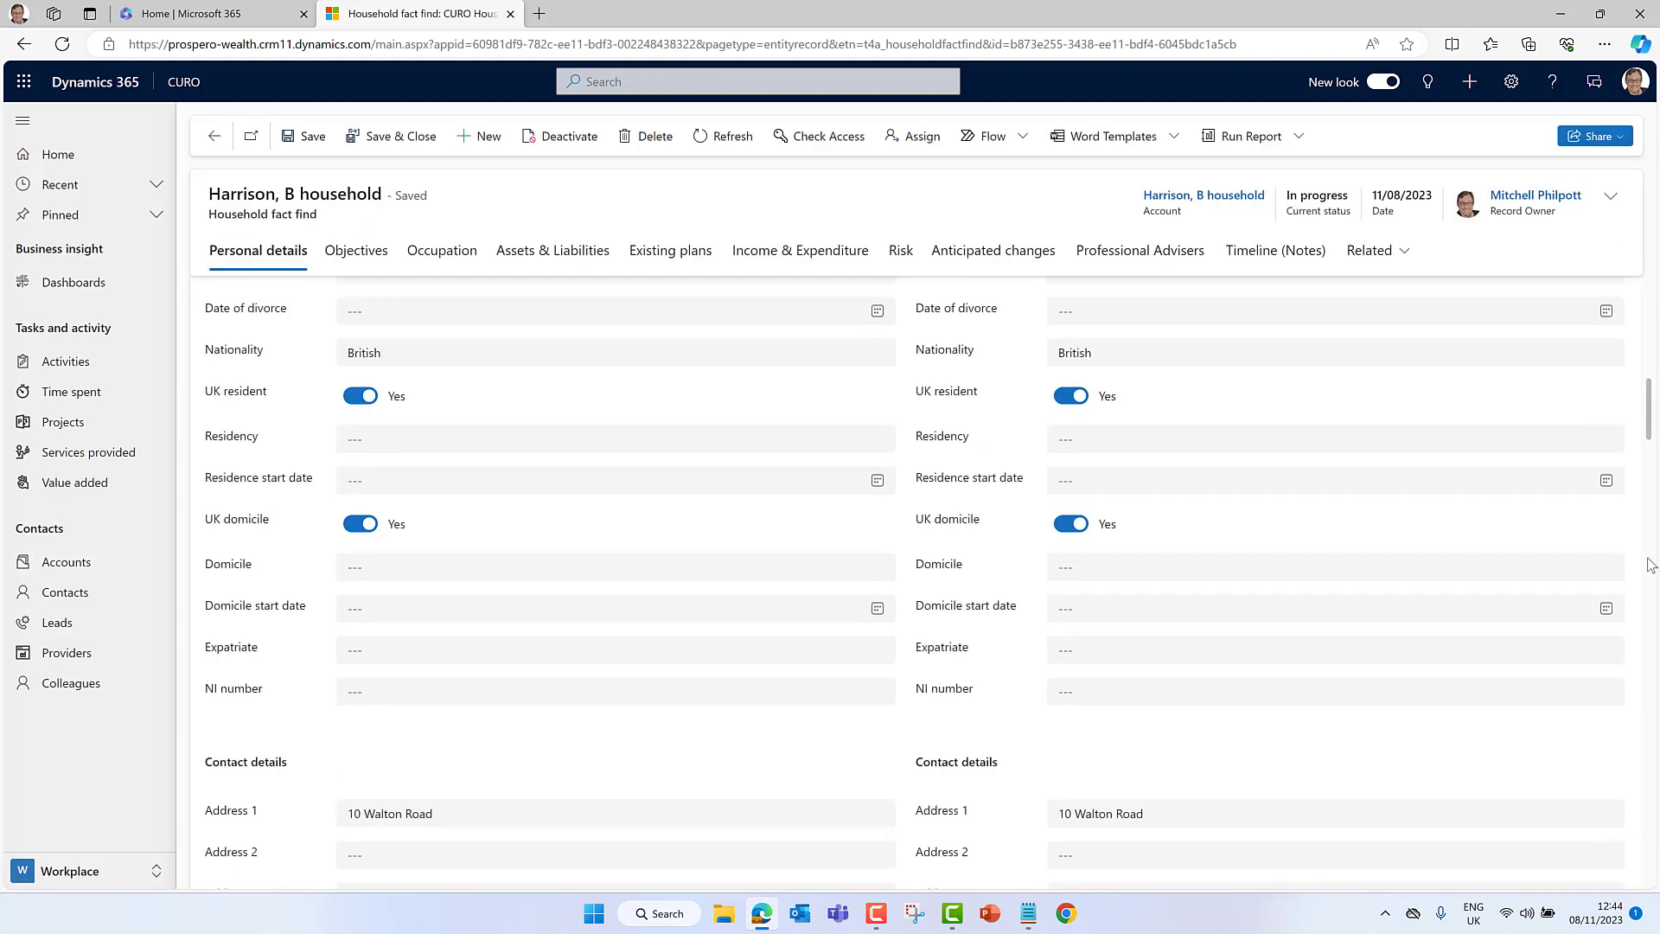
pyautogui.scroll(-15, 1651, 566)
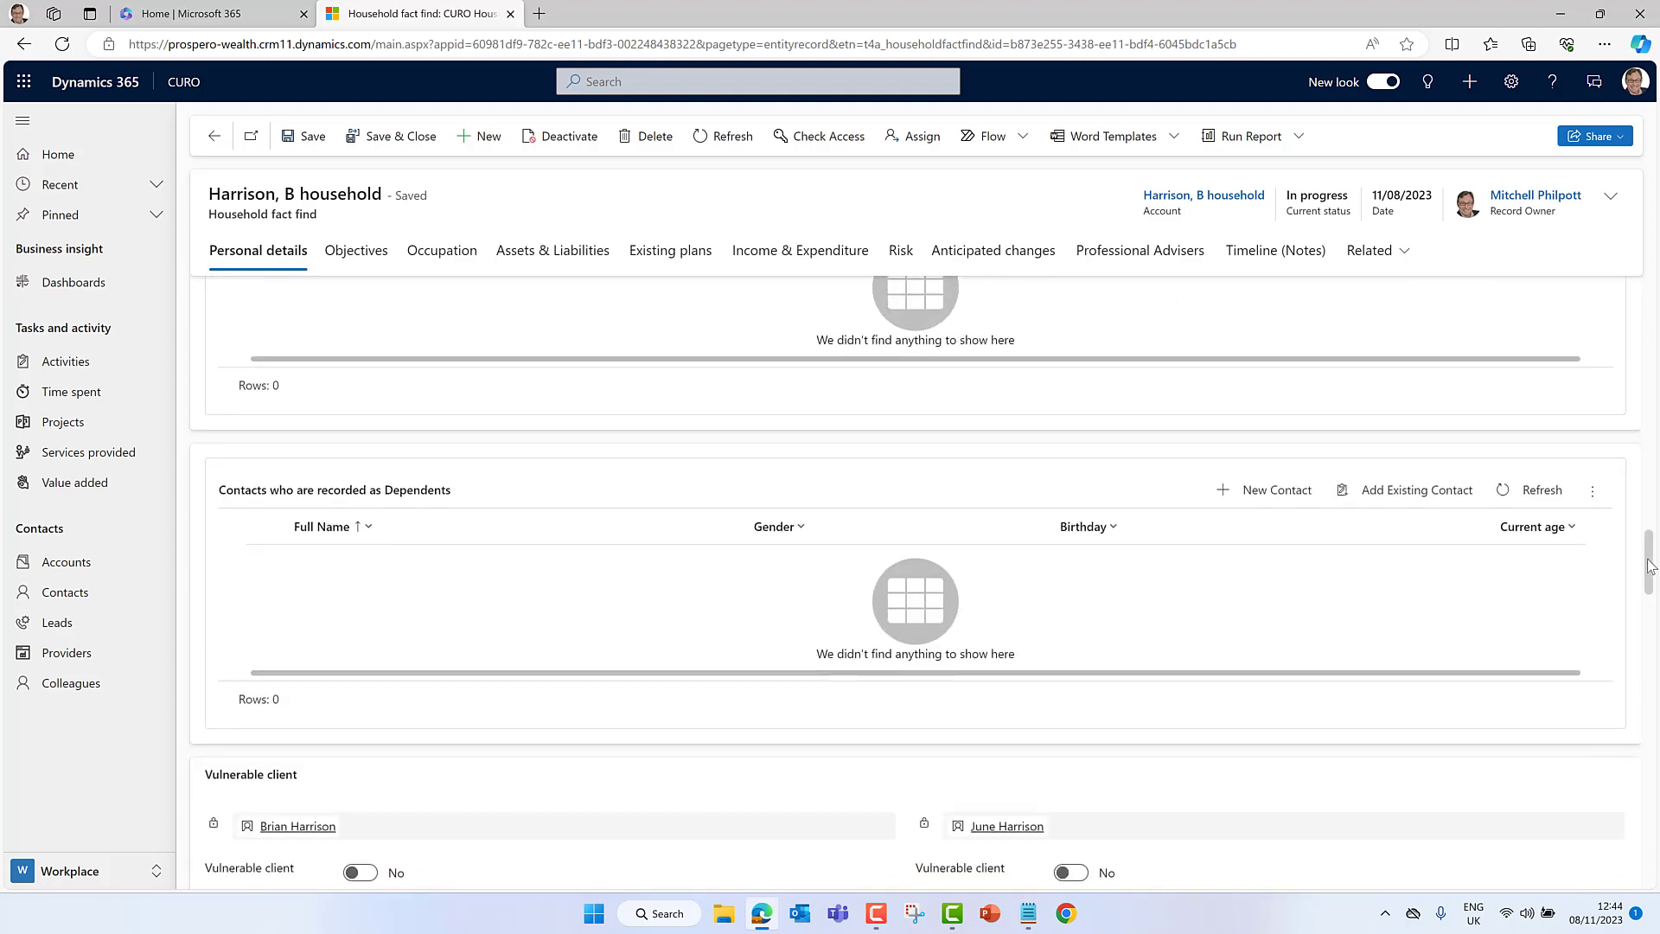
pyautogui.scroll(-10, 1651, 565)
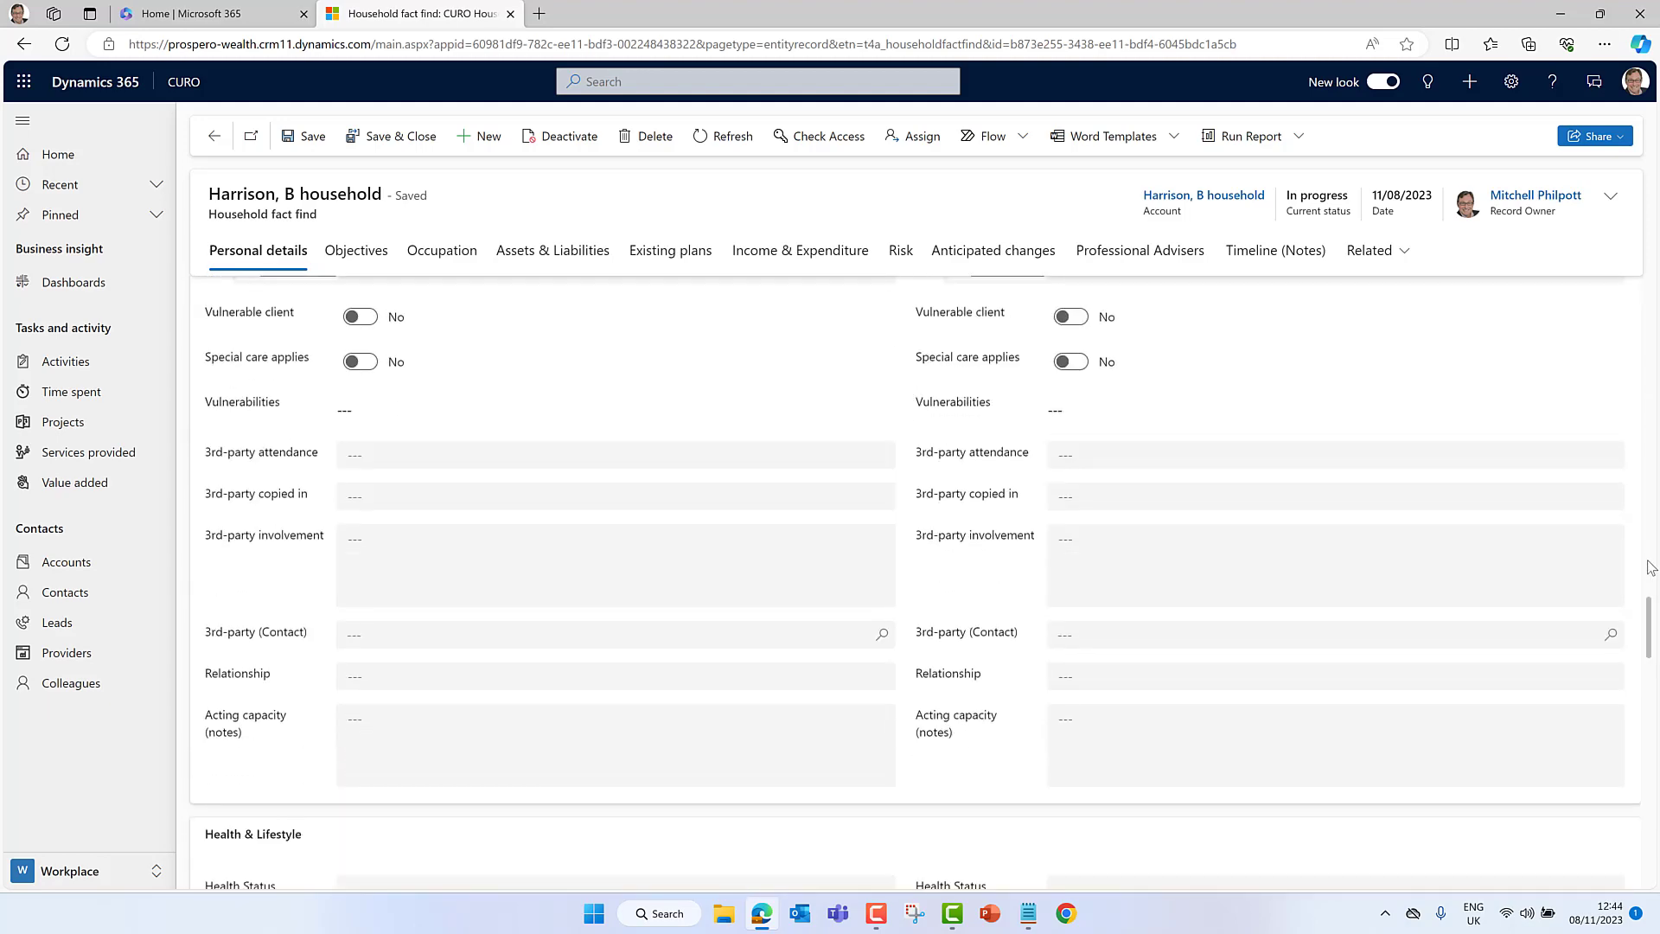
pyautogui.scroll(-7, 1651, 566)
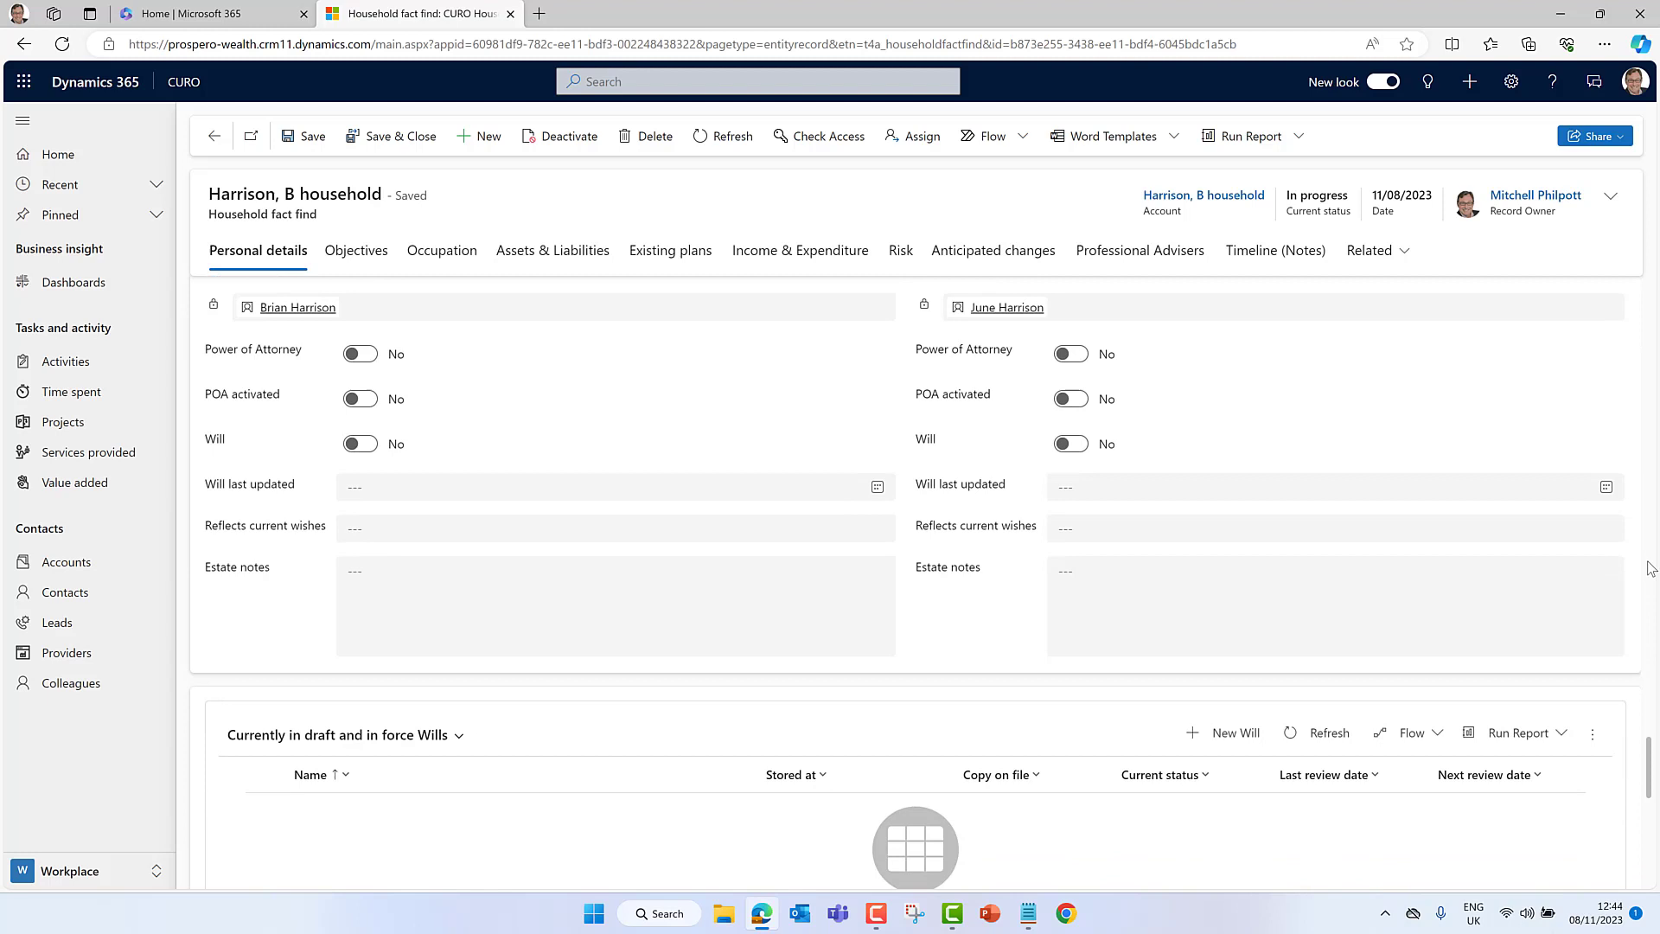
pyautogui.click(359, 256)
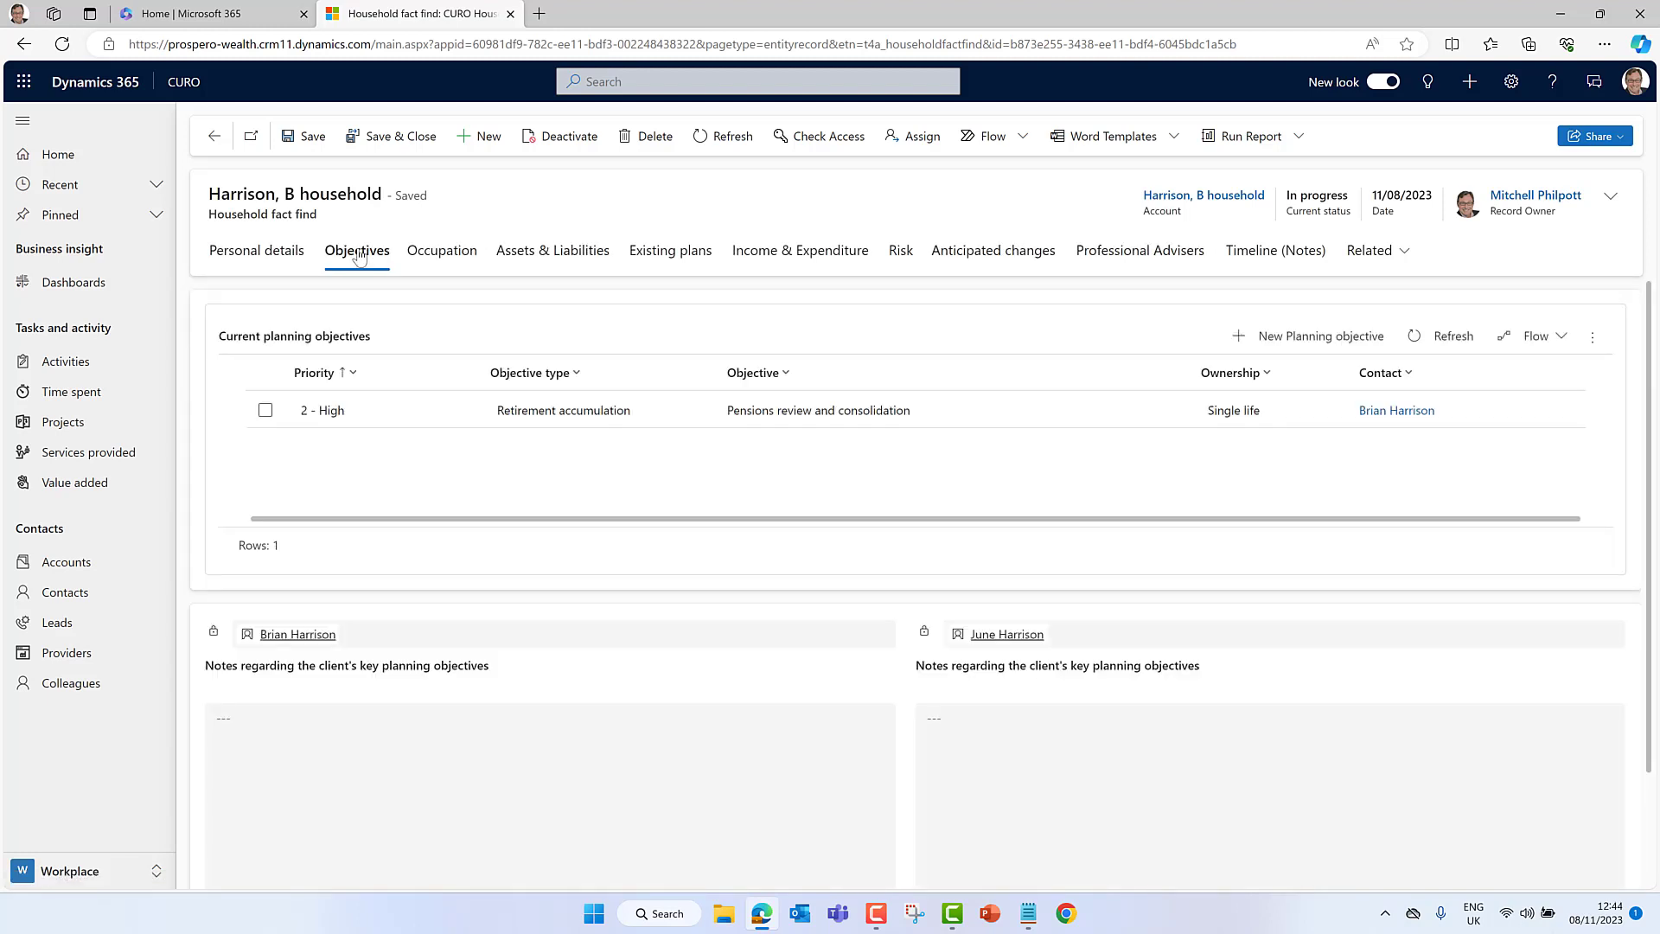
# - Show both clients' full-time occupations with annual incomes of £75,000 and £45,000
pyautogui.click(456, 251)
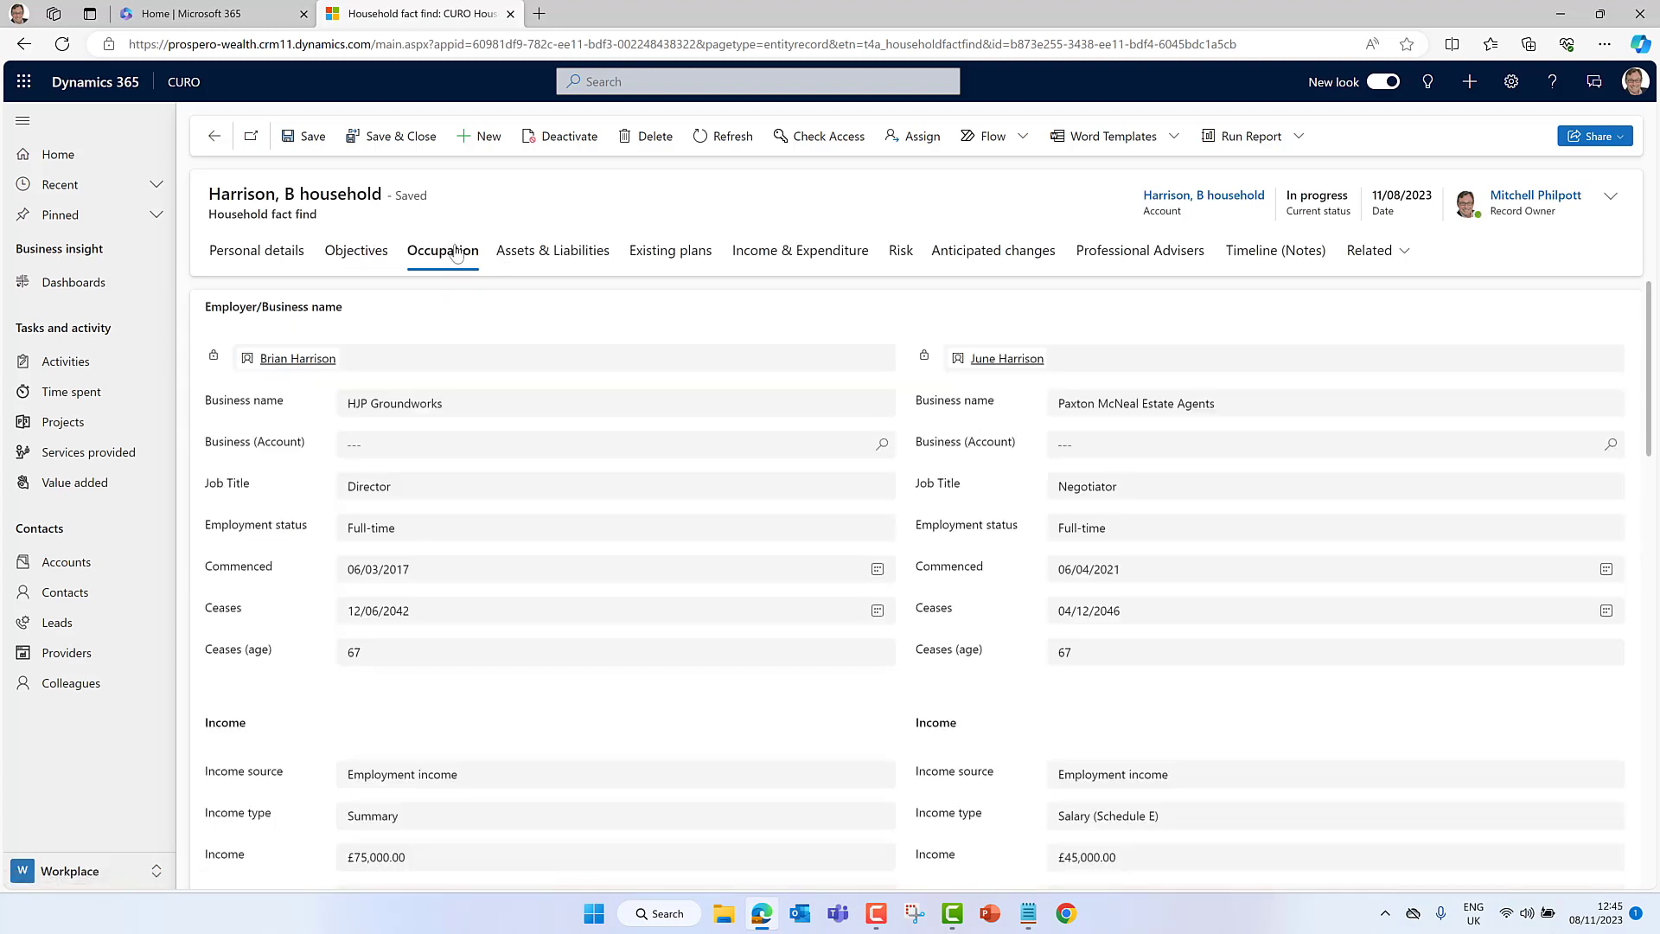
pyautogui.scroll(-4, 1006, 460)
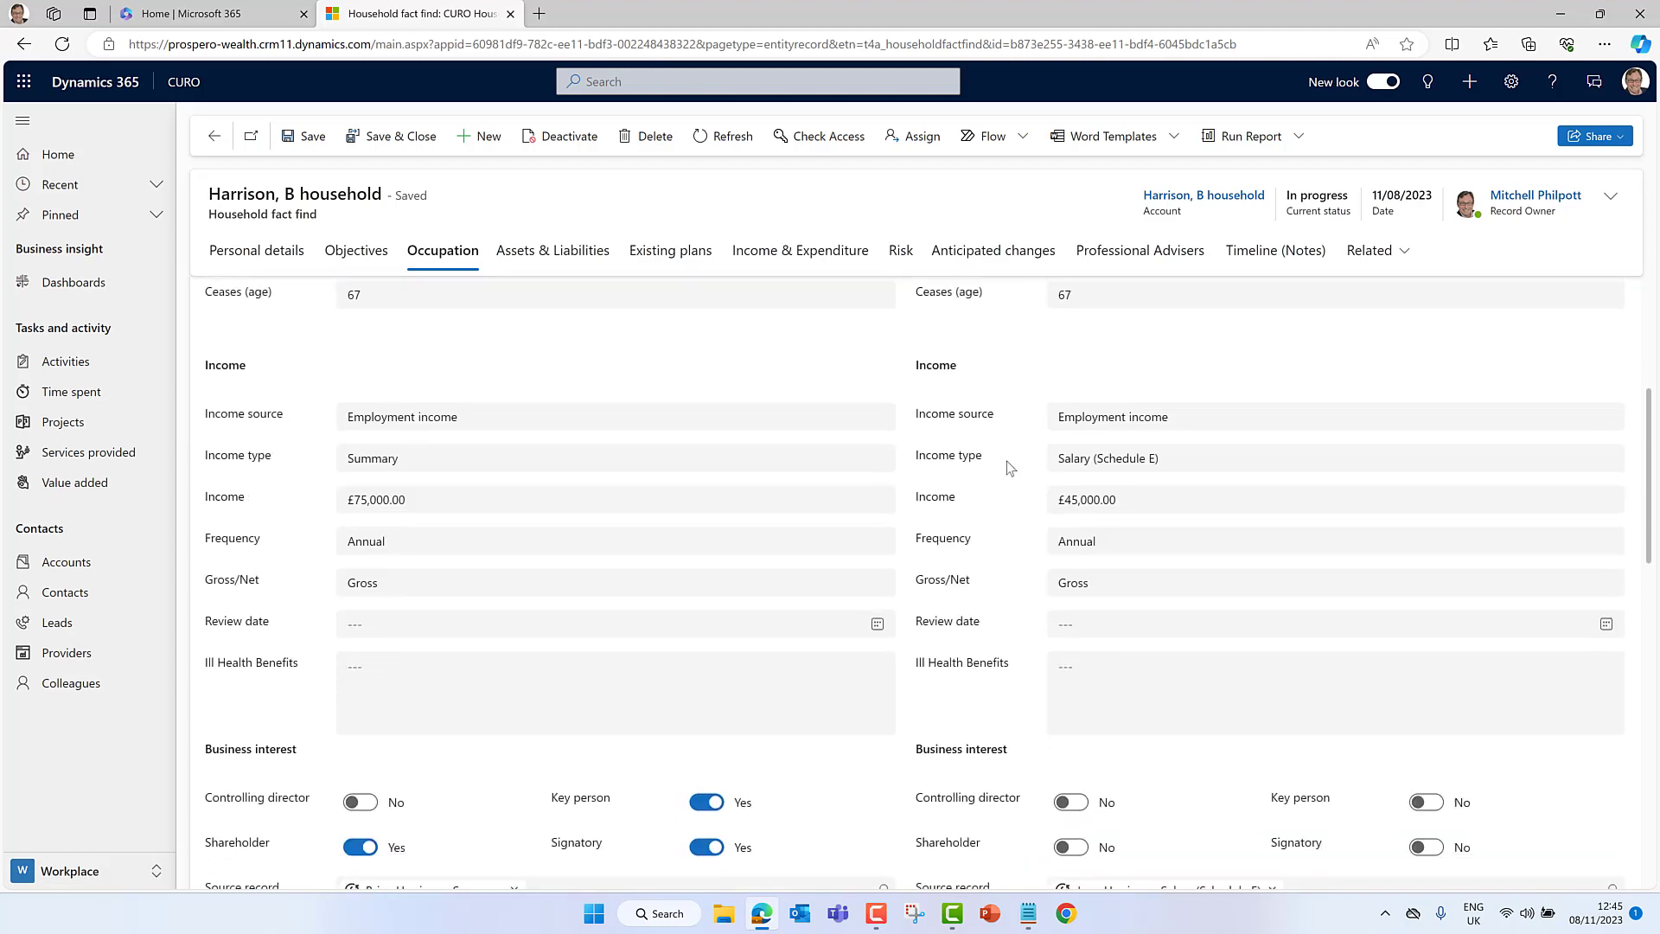
pyautogui.scroll(-4, 1006, 467)
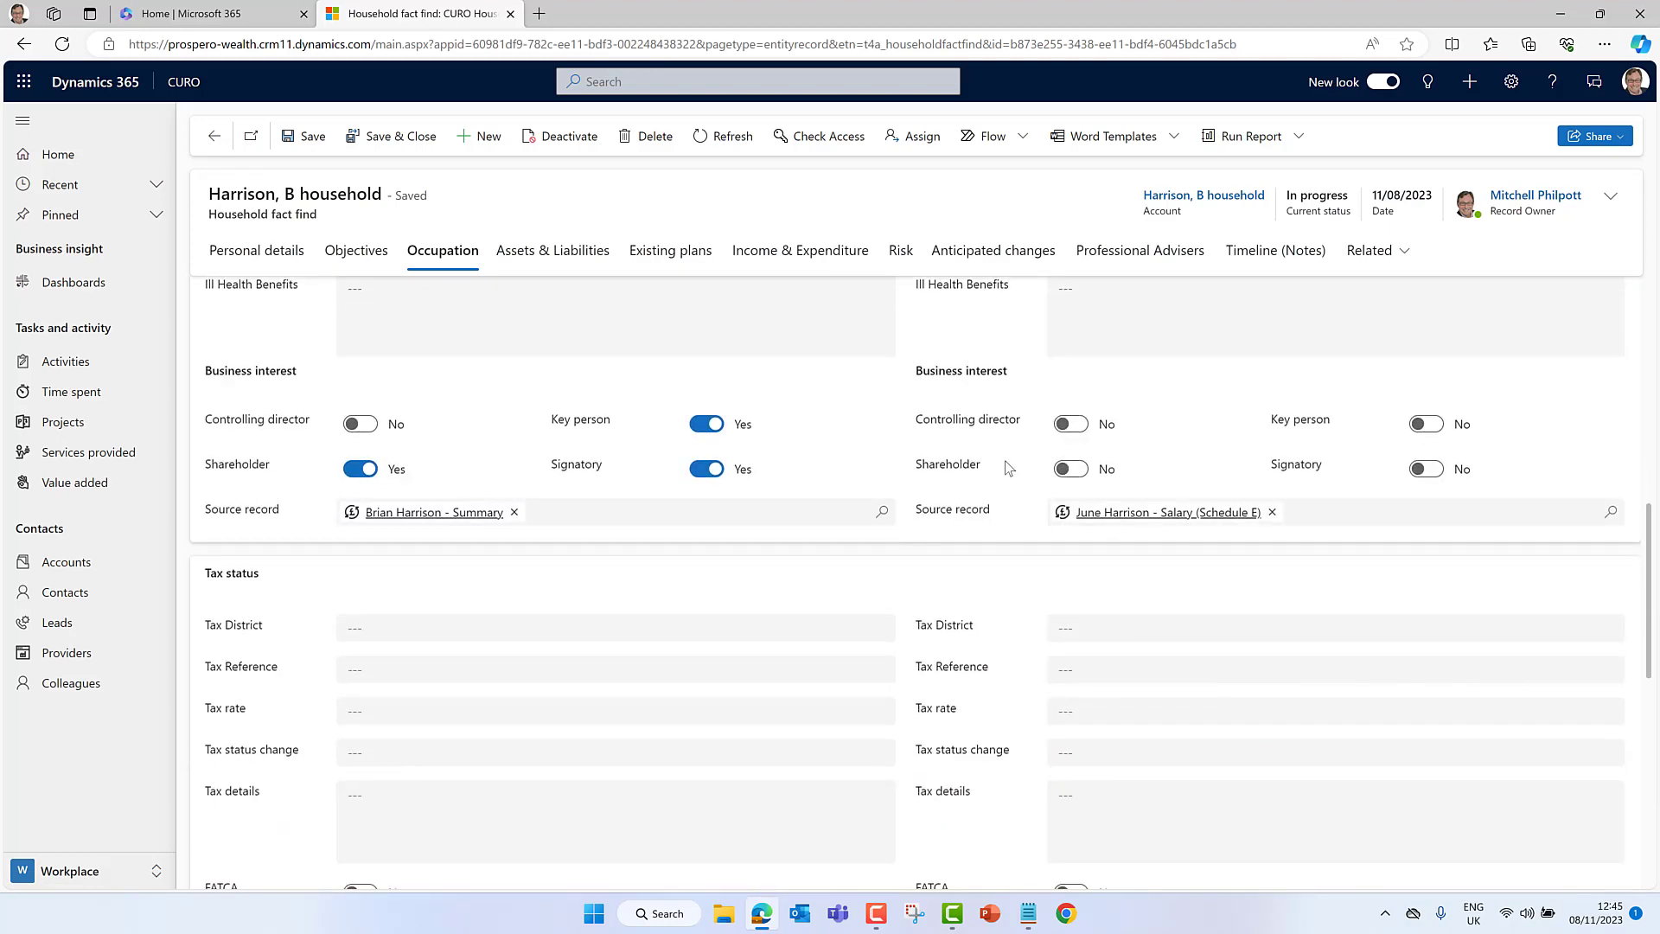
pyautogui.scroll(6, 1007, 471)
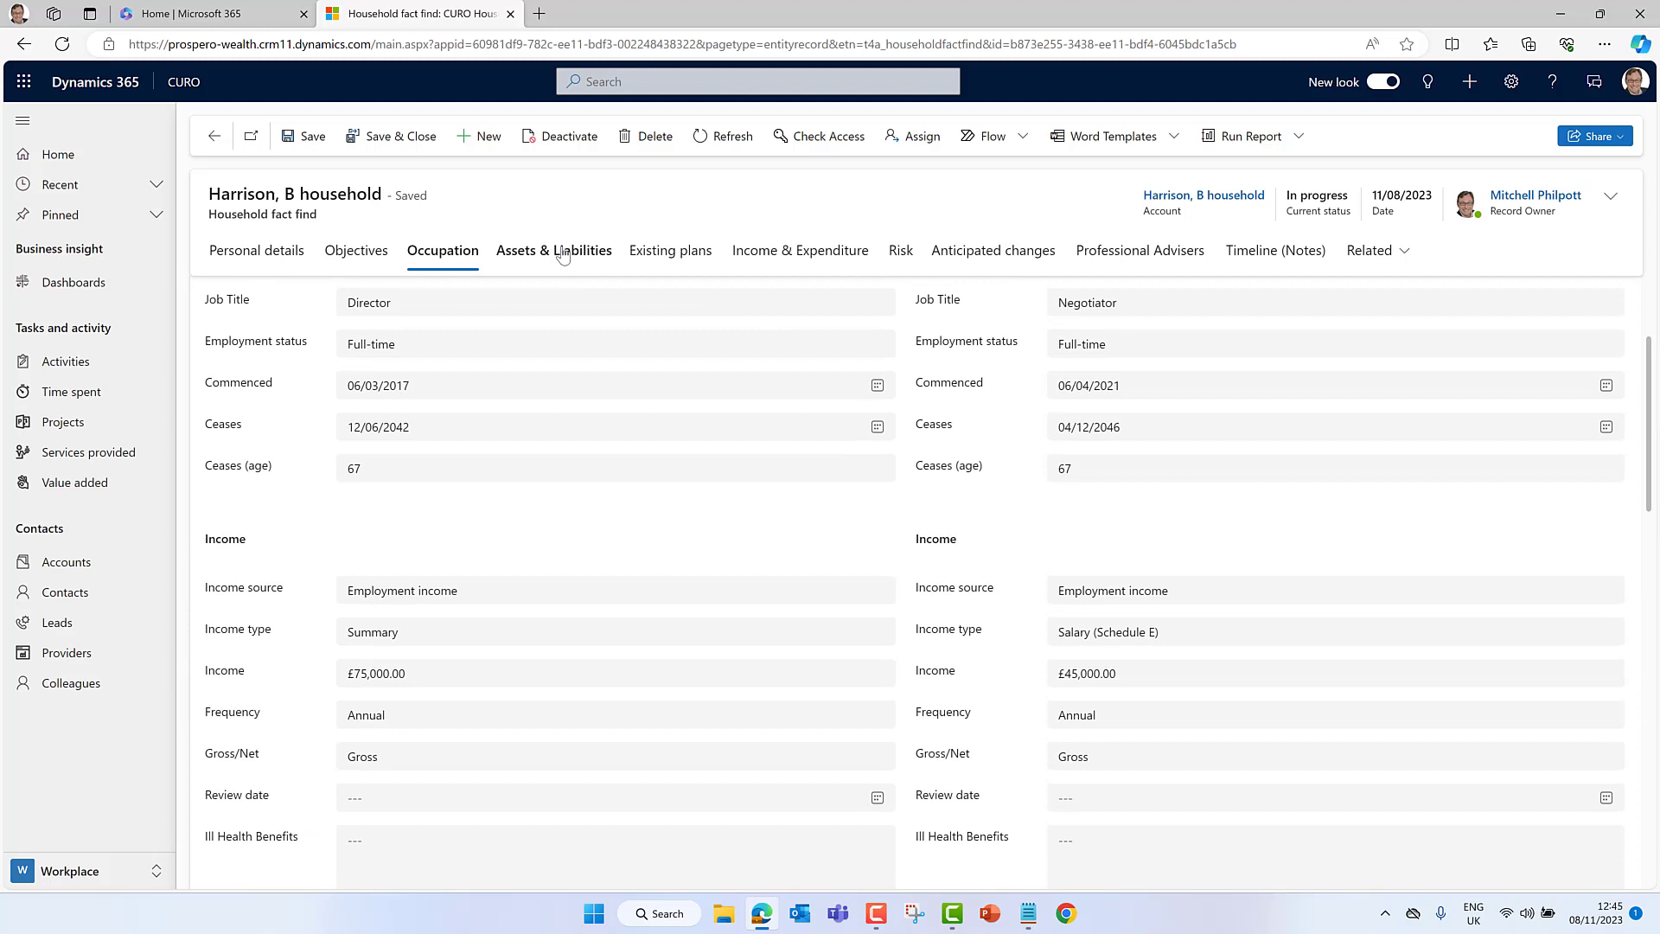
# - Browse the fact find's assets, existing plans, income, risk and anticipated changes, then return to the household account
pyautogui.click(562, 255)
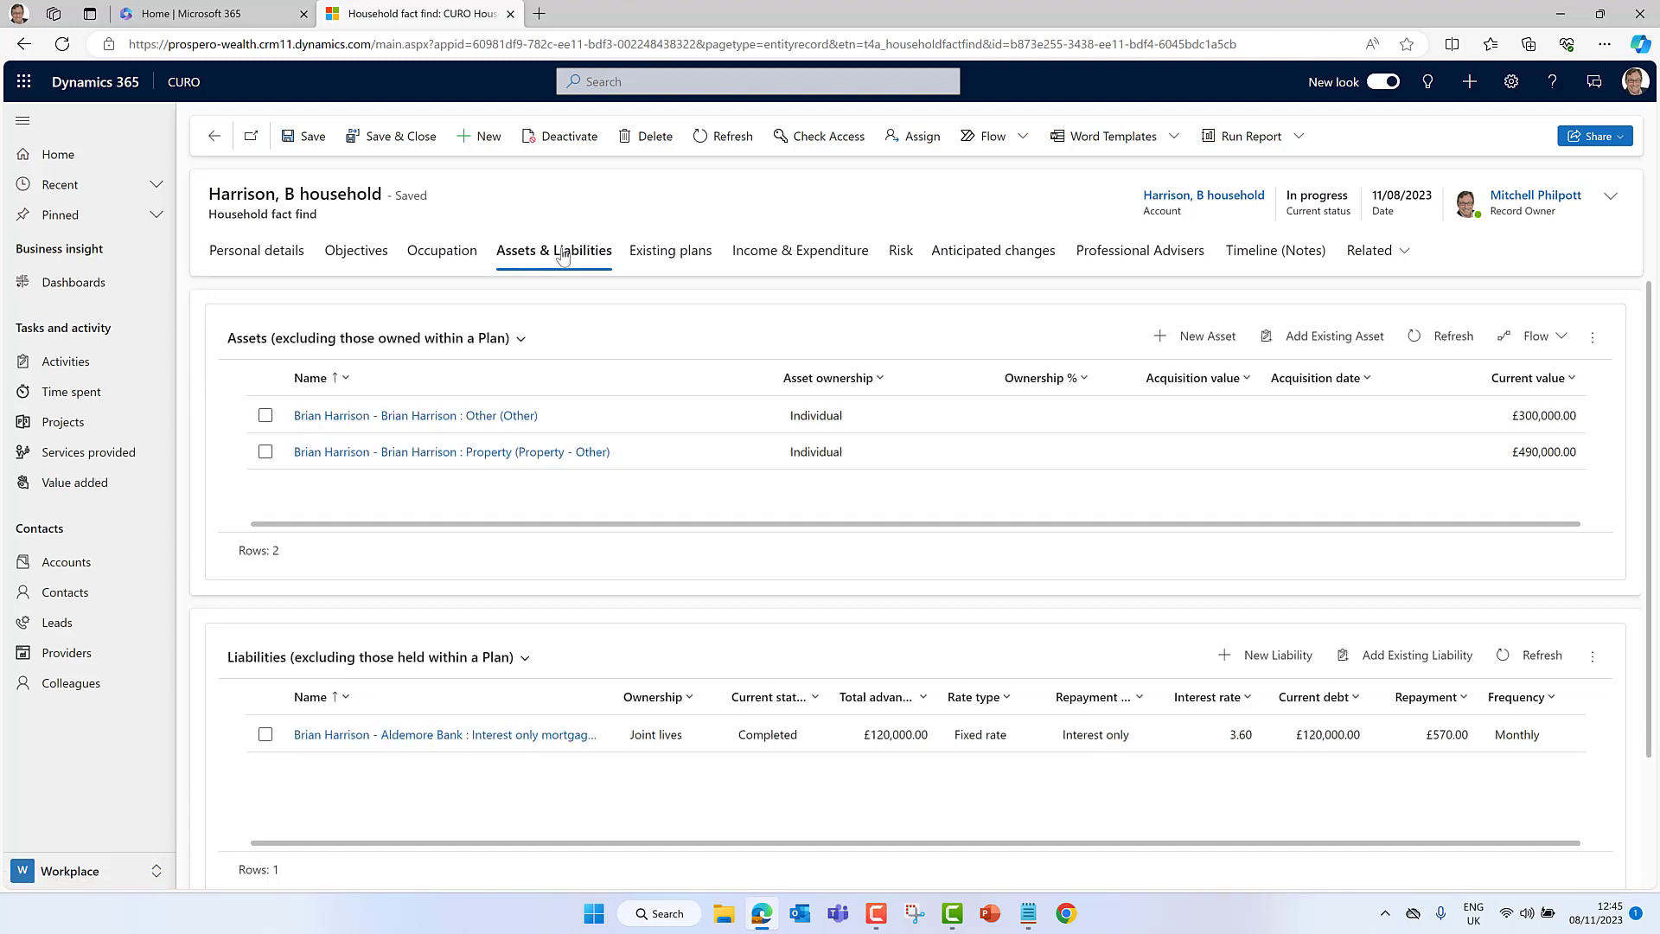
pyautogui.click(671, 257)
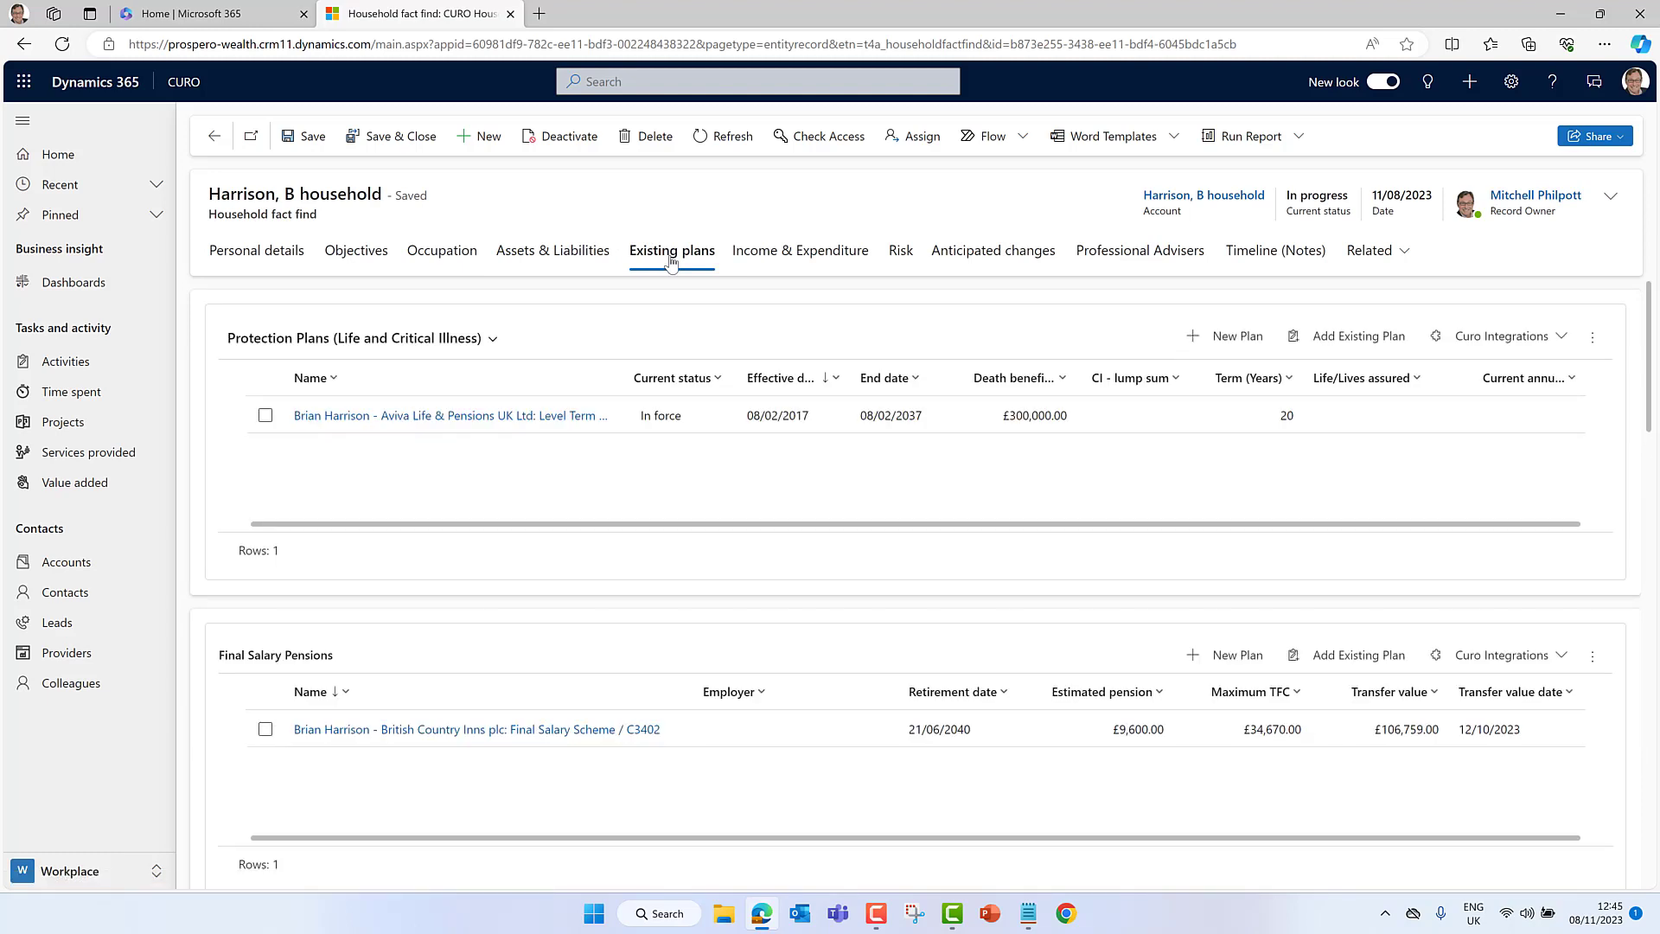
pyautogui.click(785, 255)
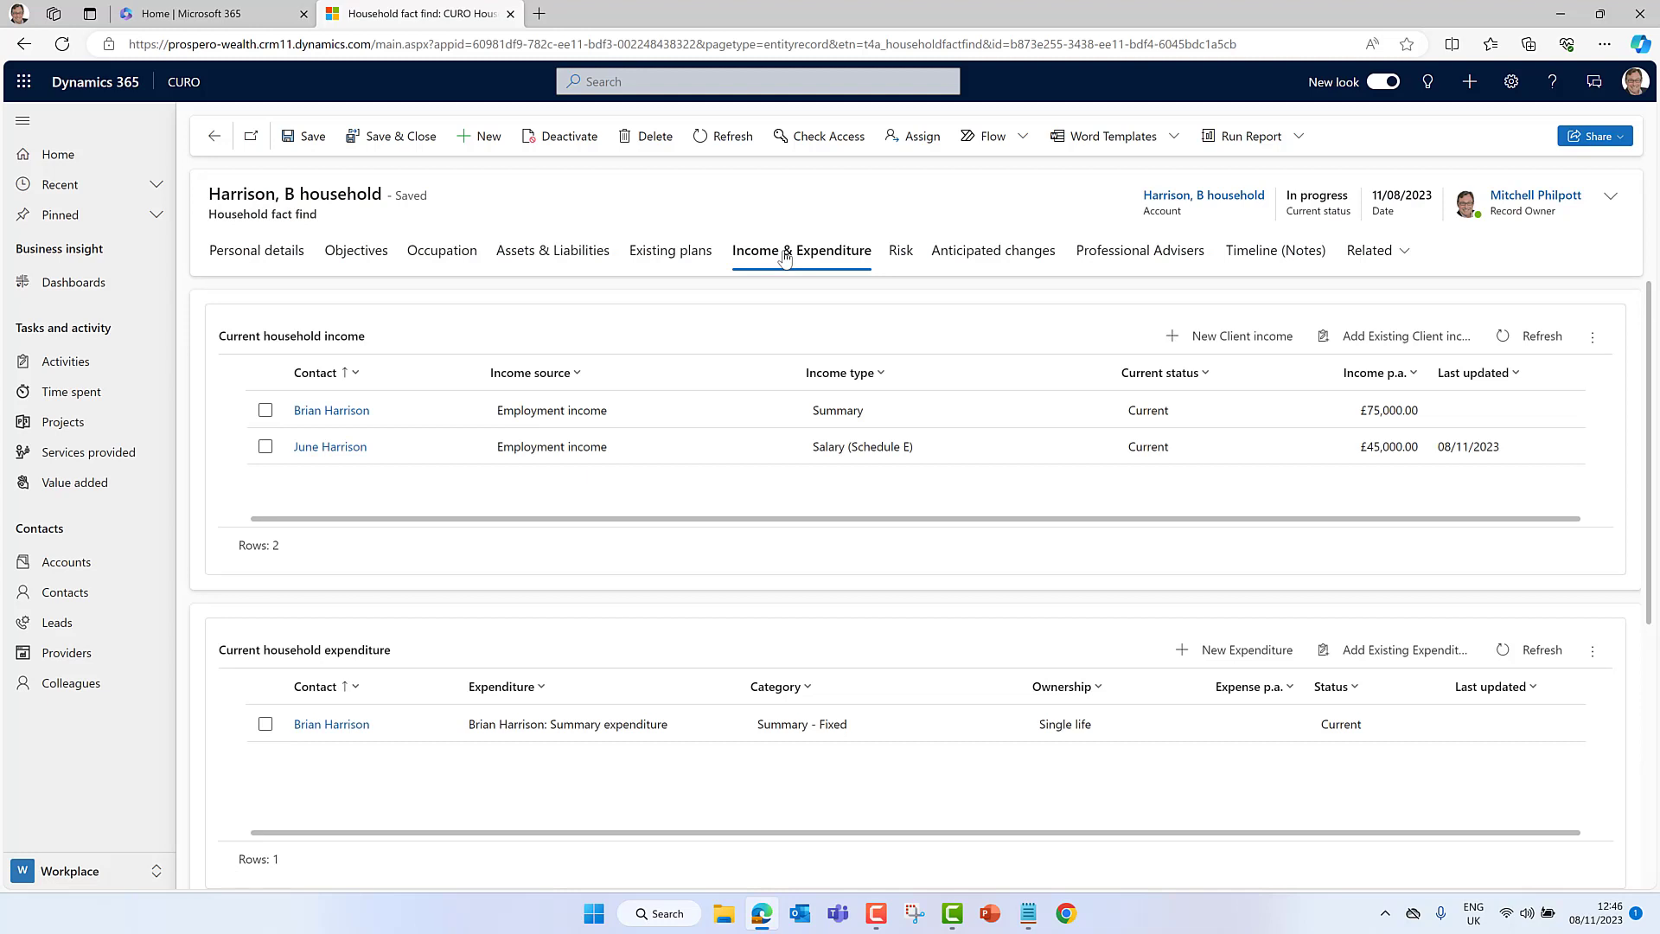
pyautogui.click(896, 255)
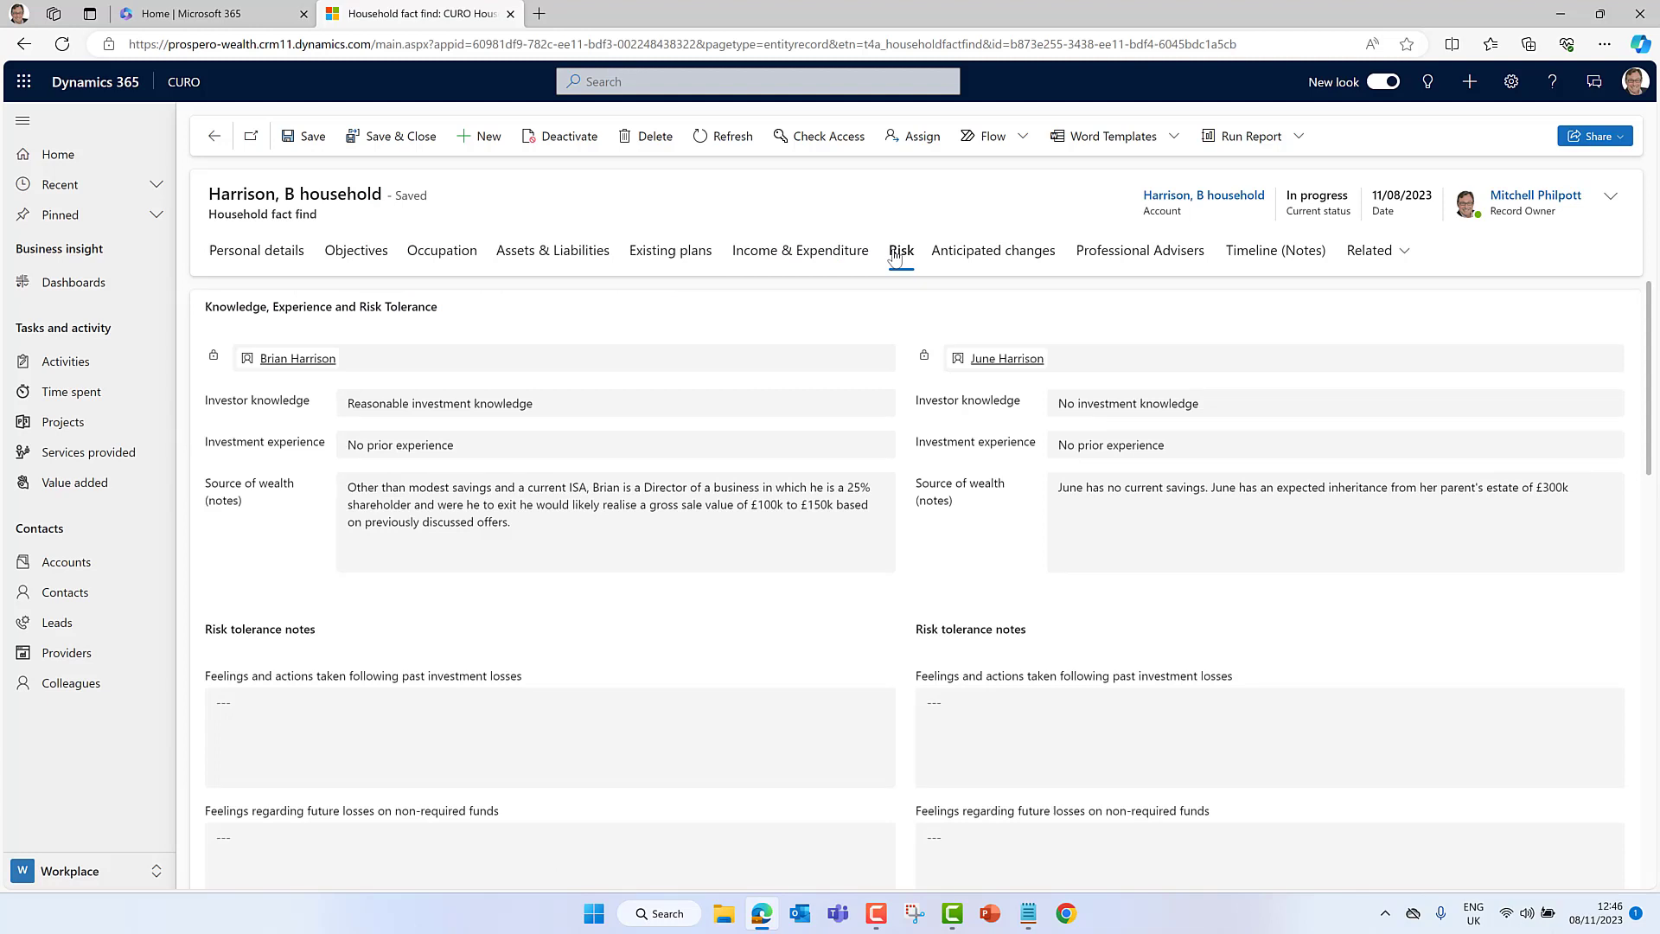
pyautogui.click(964, 258)
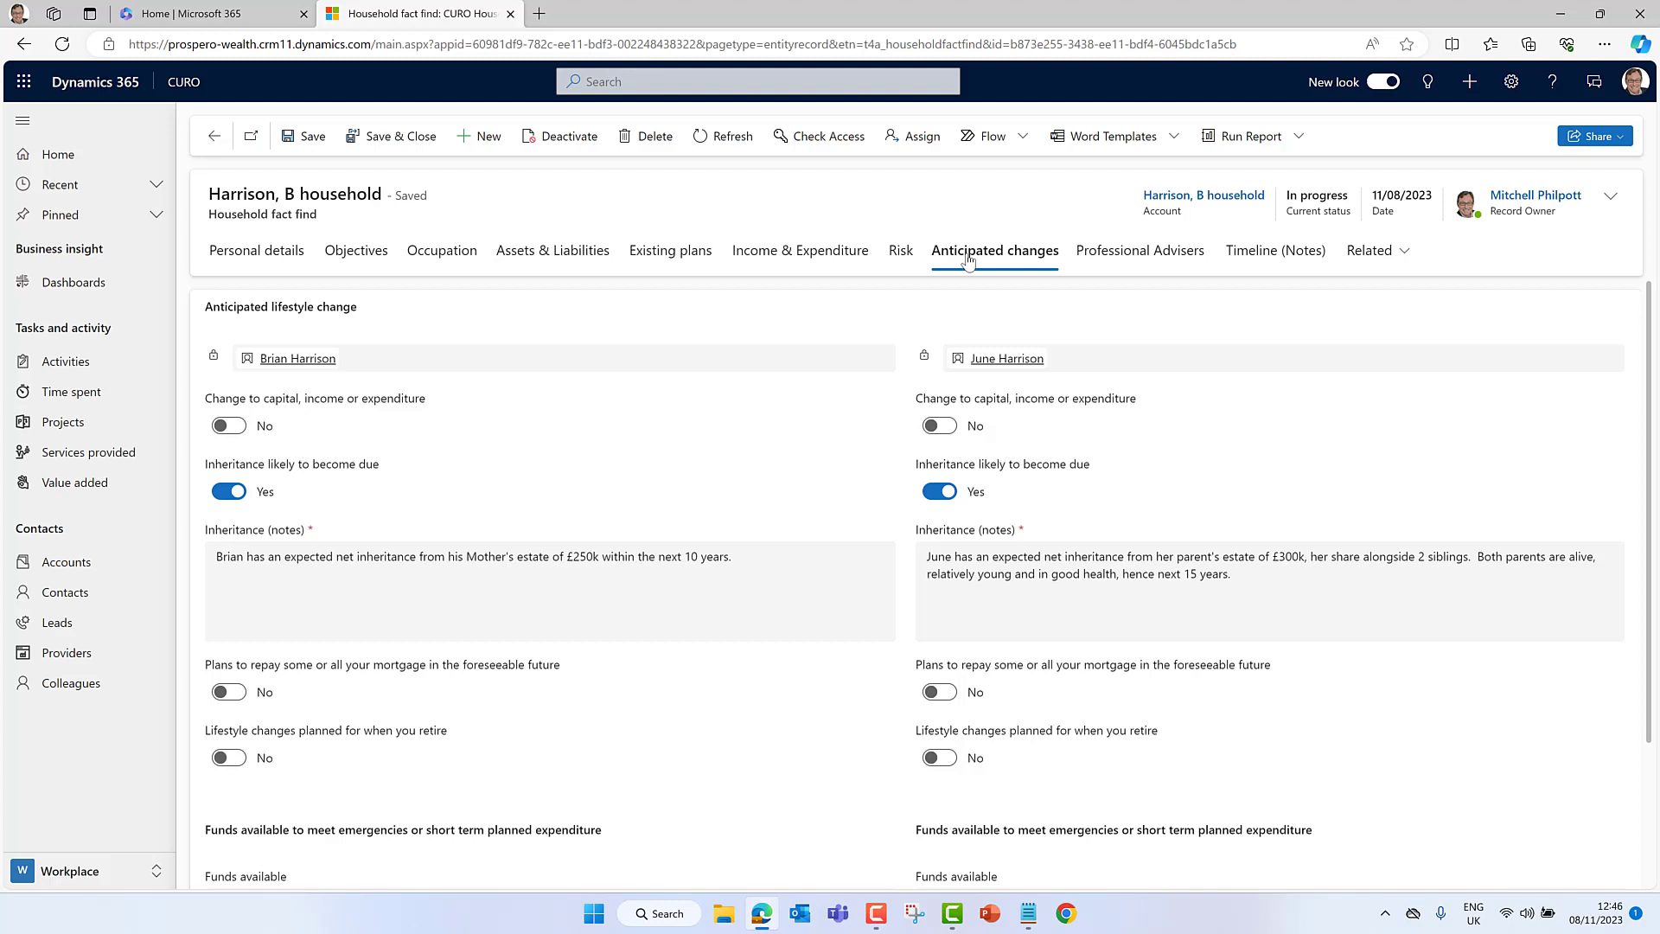
pyautogui.click(1176, 199)
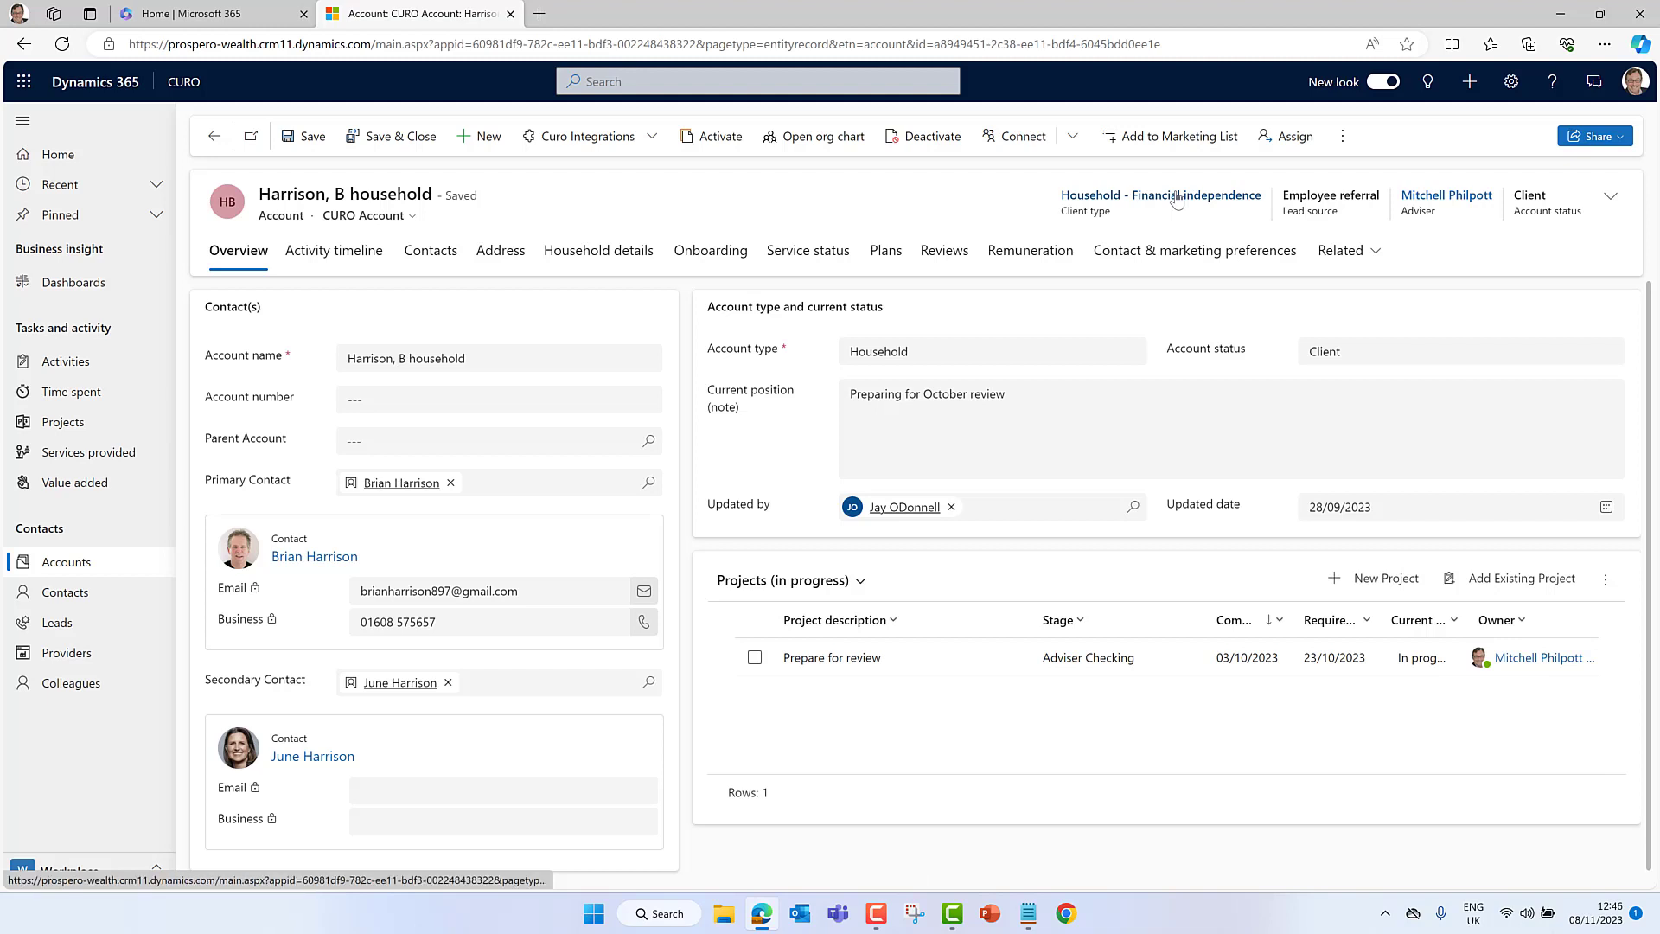
# - Open the household's current 26/10/23 initial client review from the account's Reviews tab
pyautogui.click(947, 253)
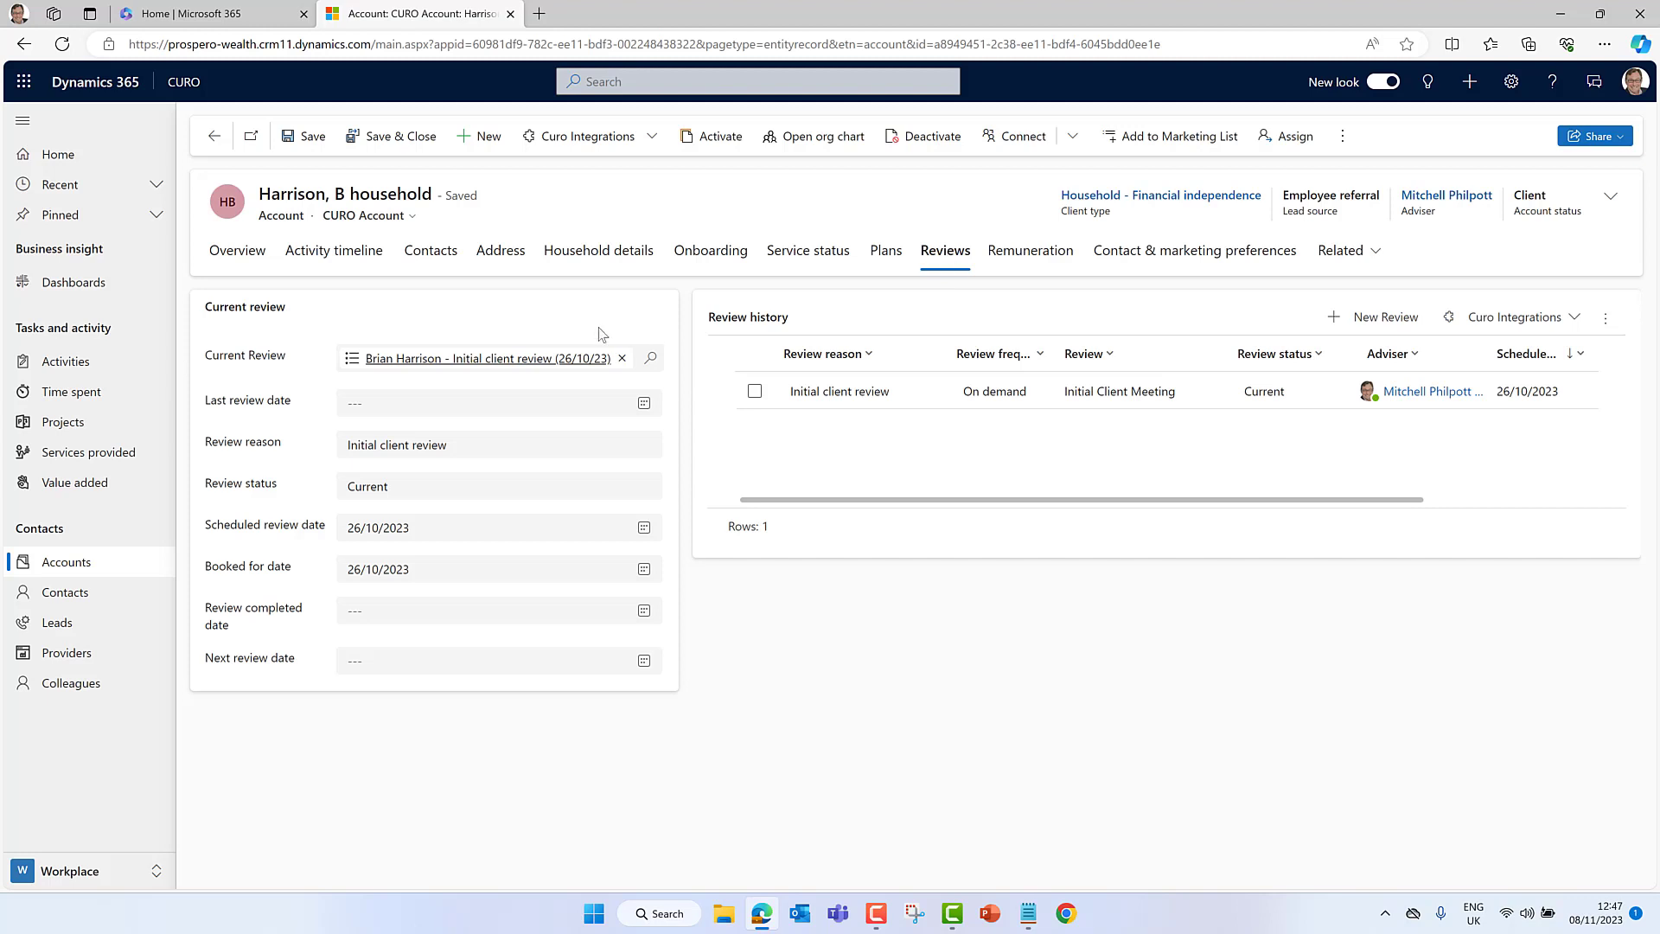
pyautogui.click(475, 359)
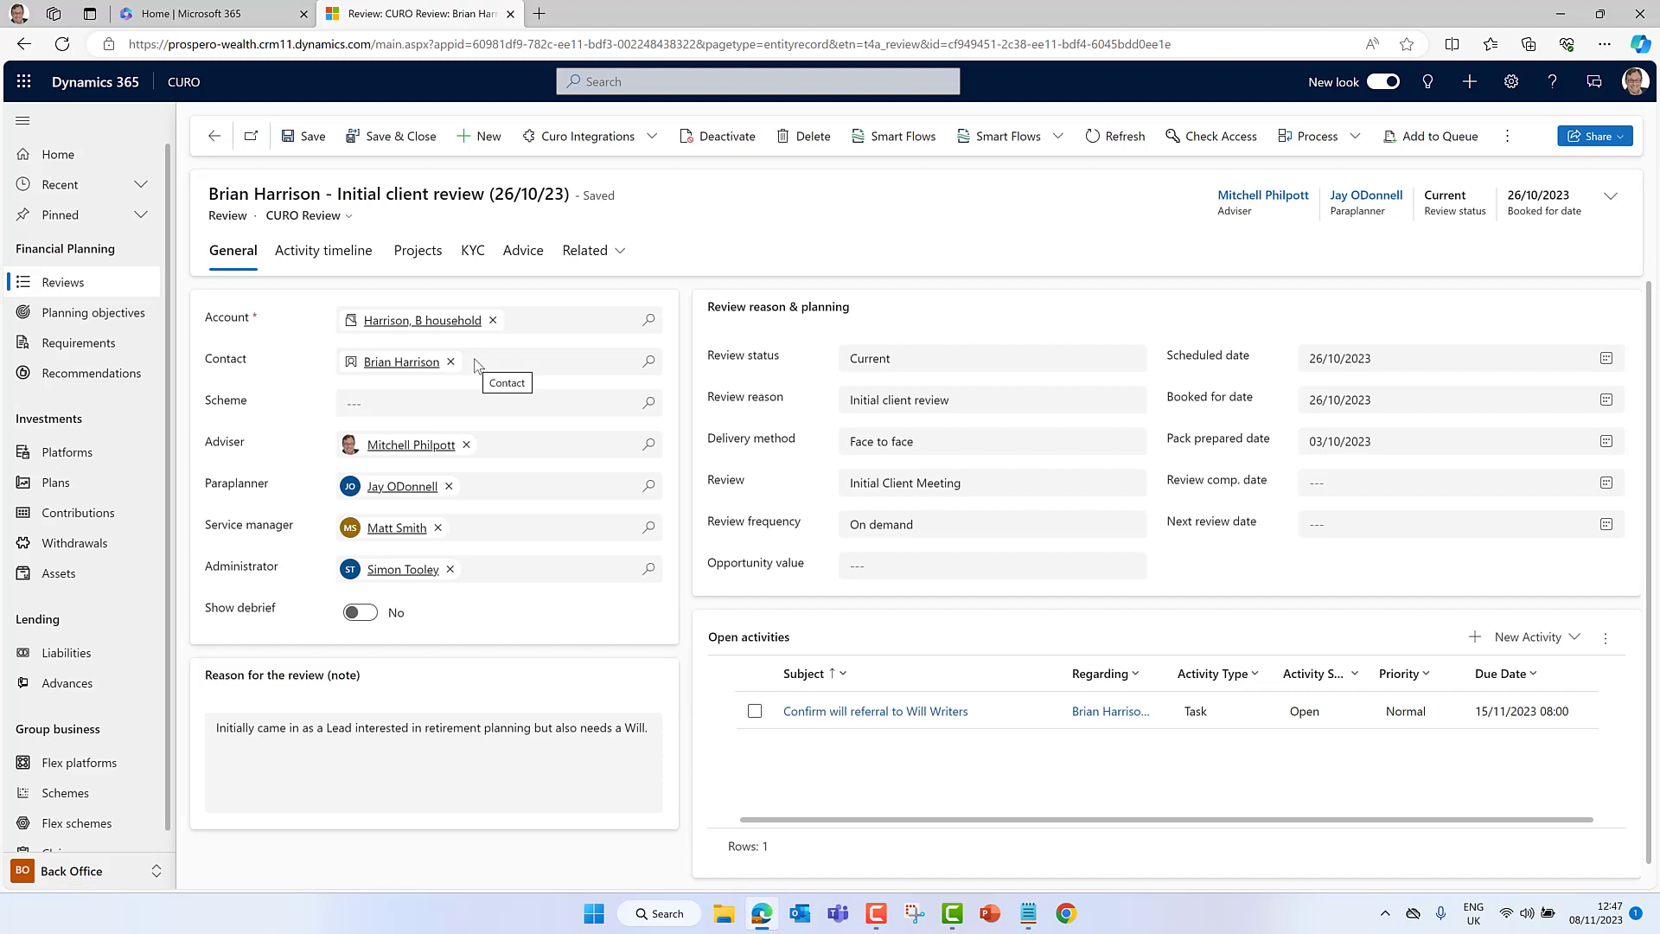
pyautogui.click(344, 259)
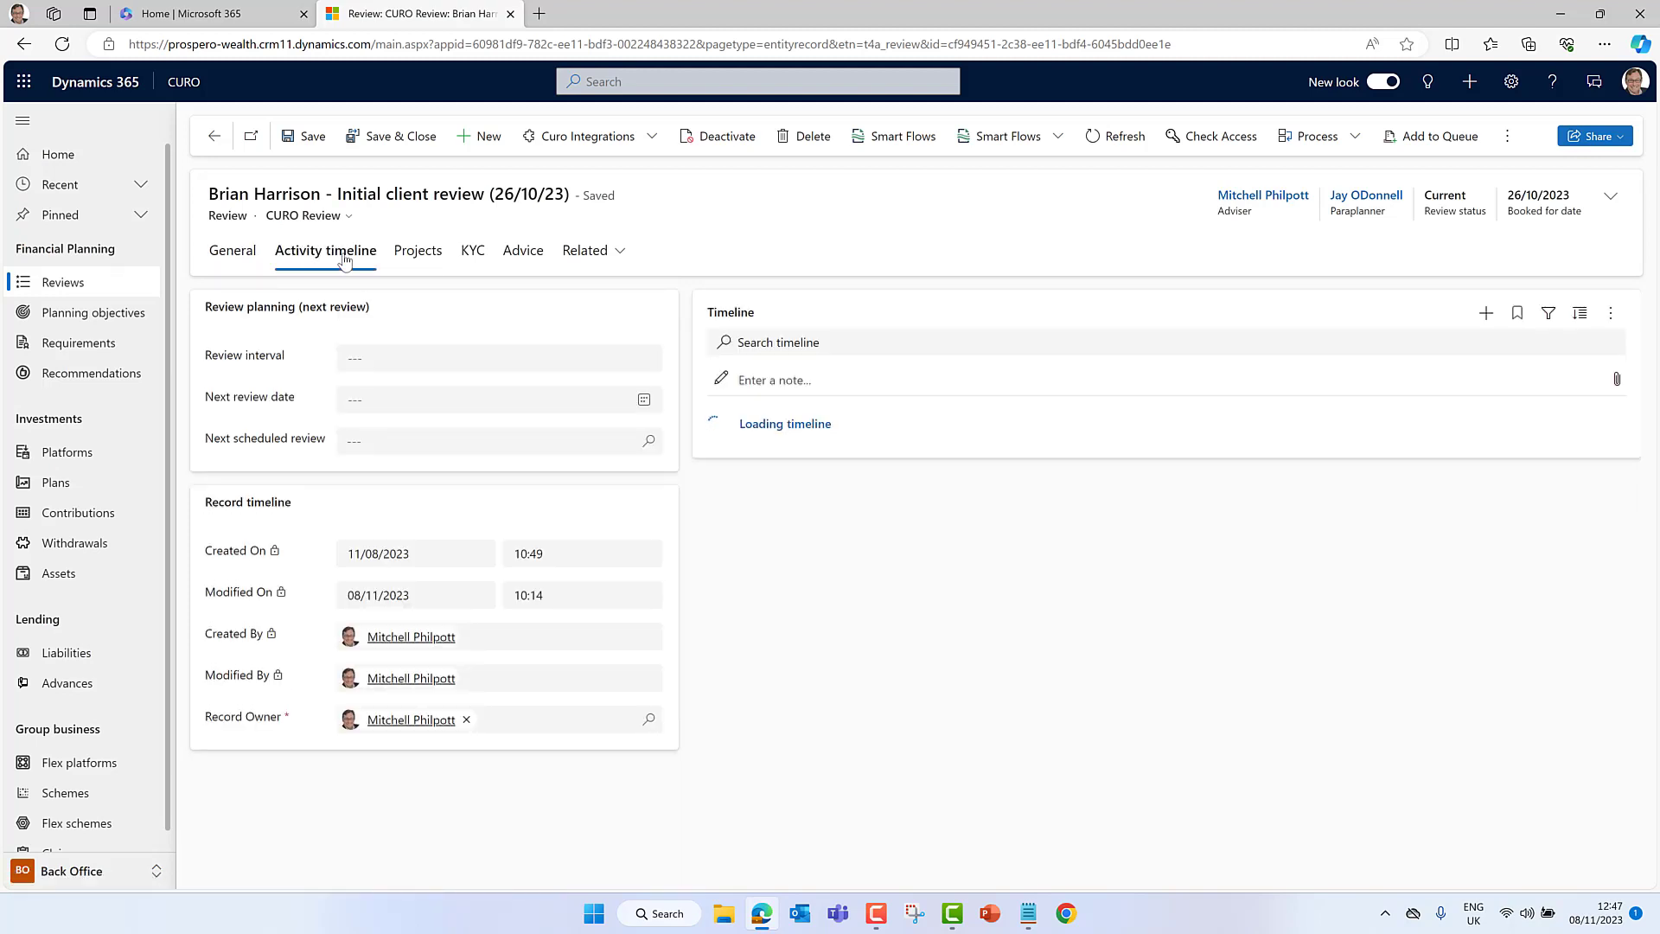
pyautogui.click(407, 257)
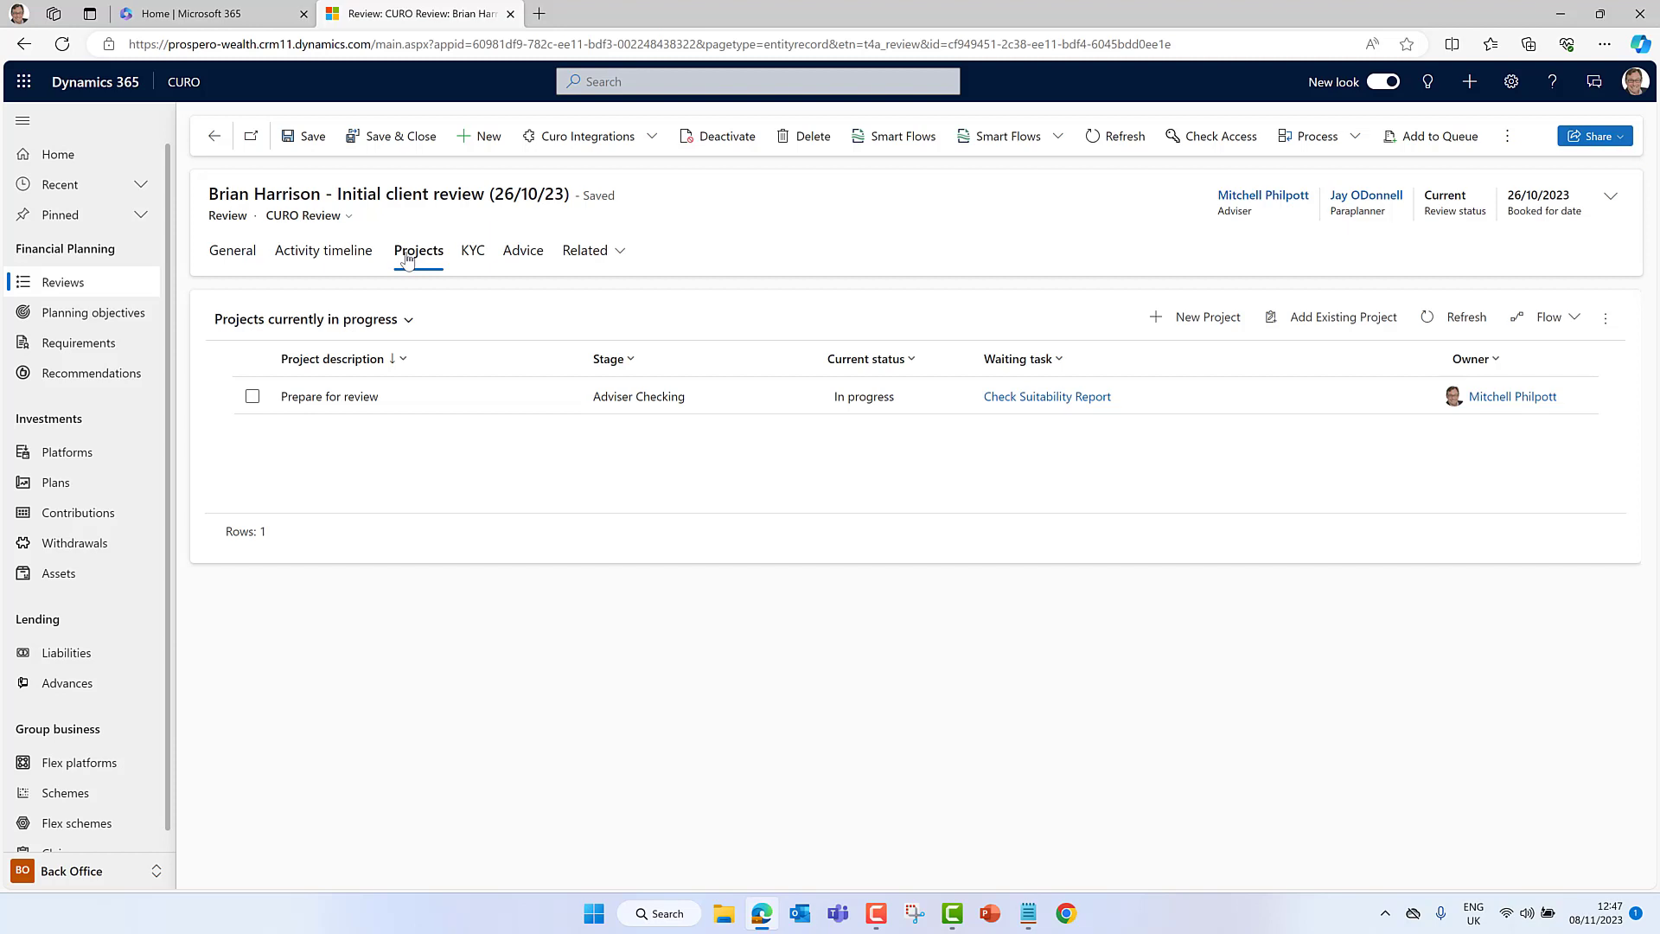
pyautogui.click(522, 254)
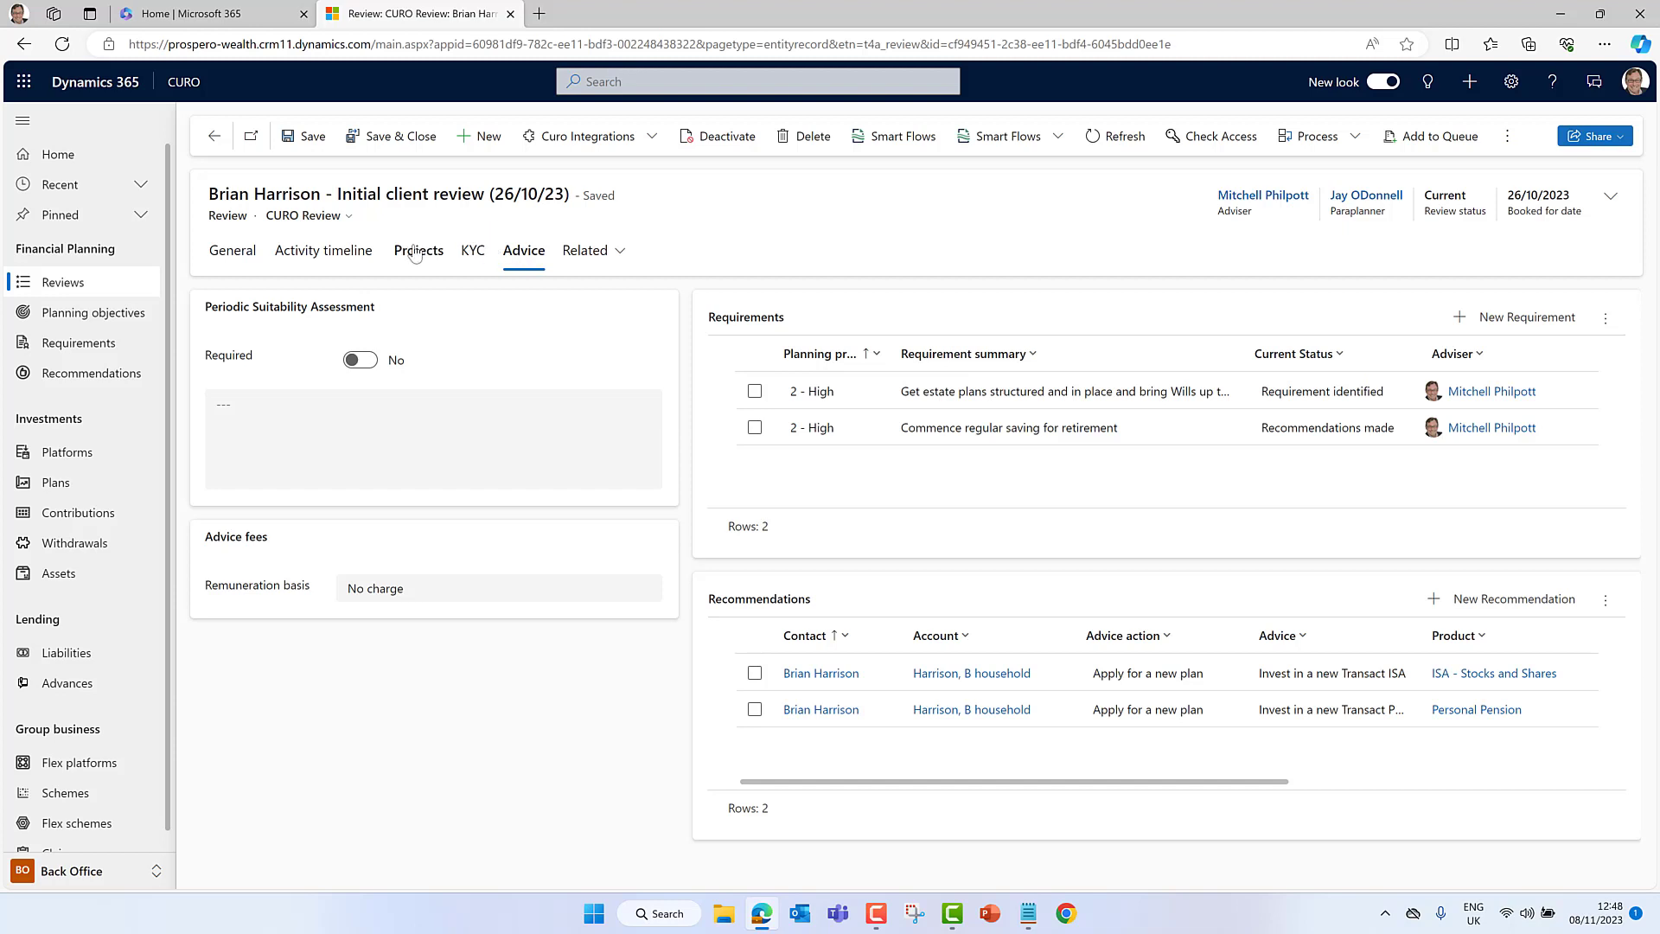
pyautogui.click(233, 252)
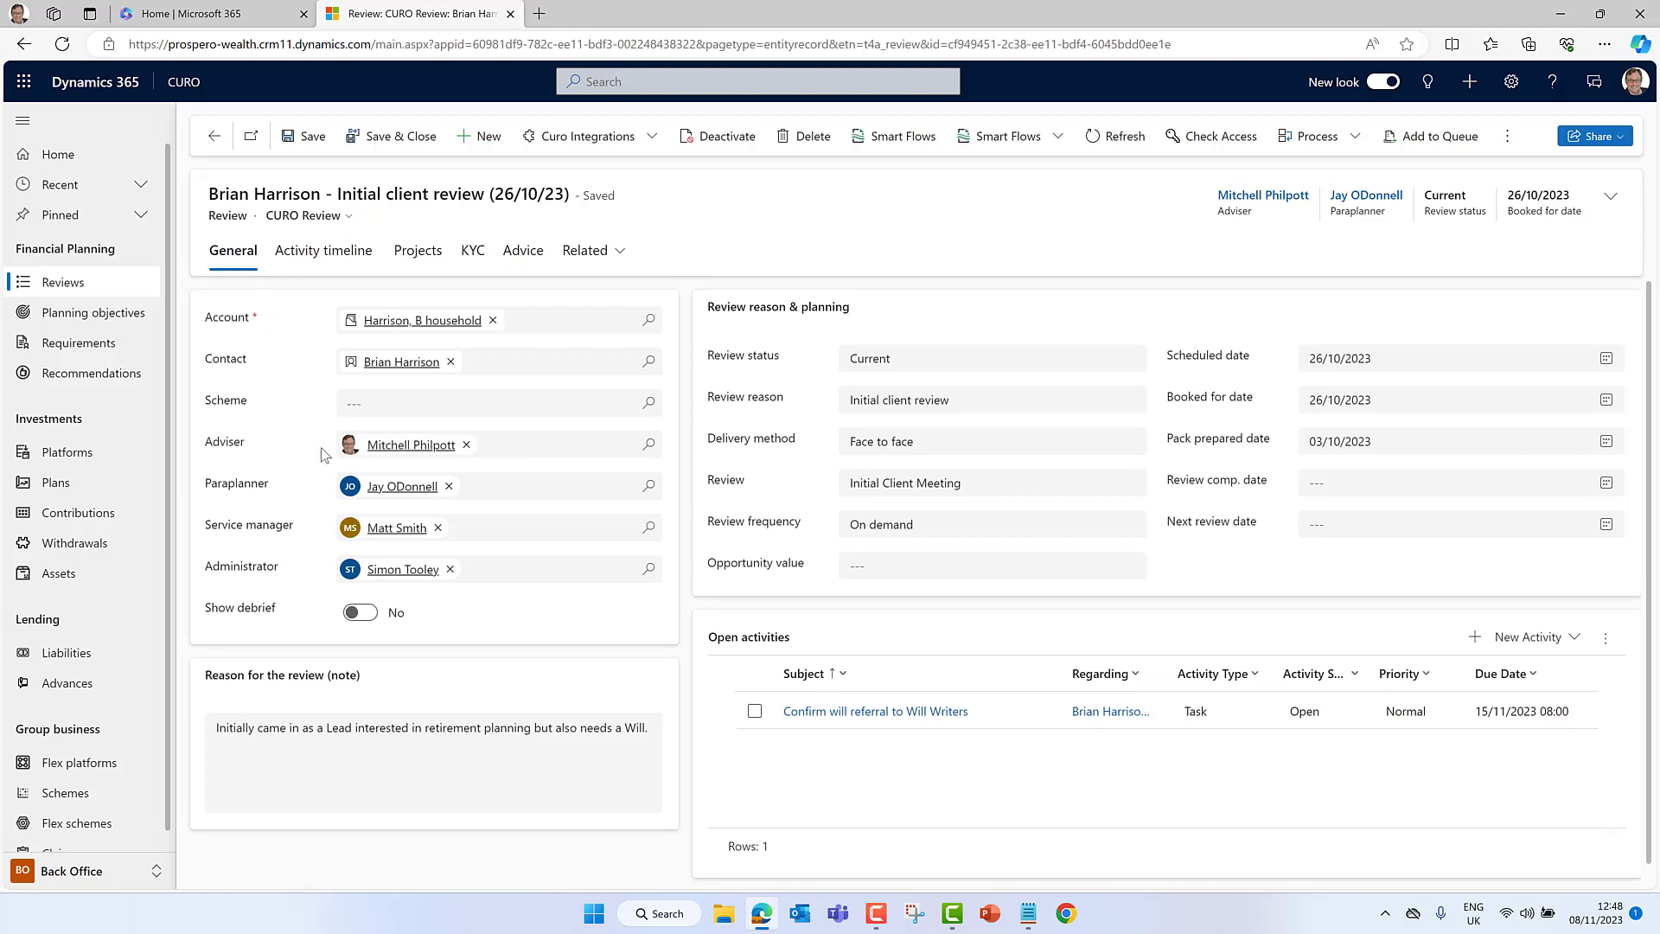
# - Enable Show debrief and mark protection, saving and investing, and loans 'Reviewed but no requirements'
pyautogui.click(368, 617)
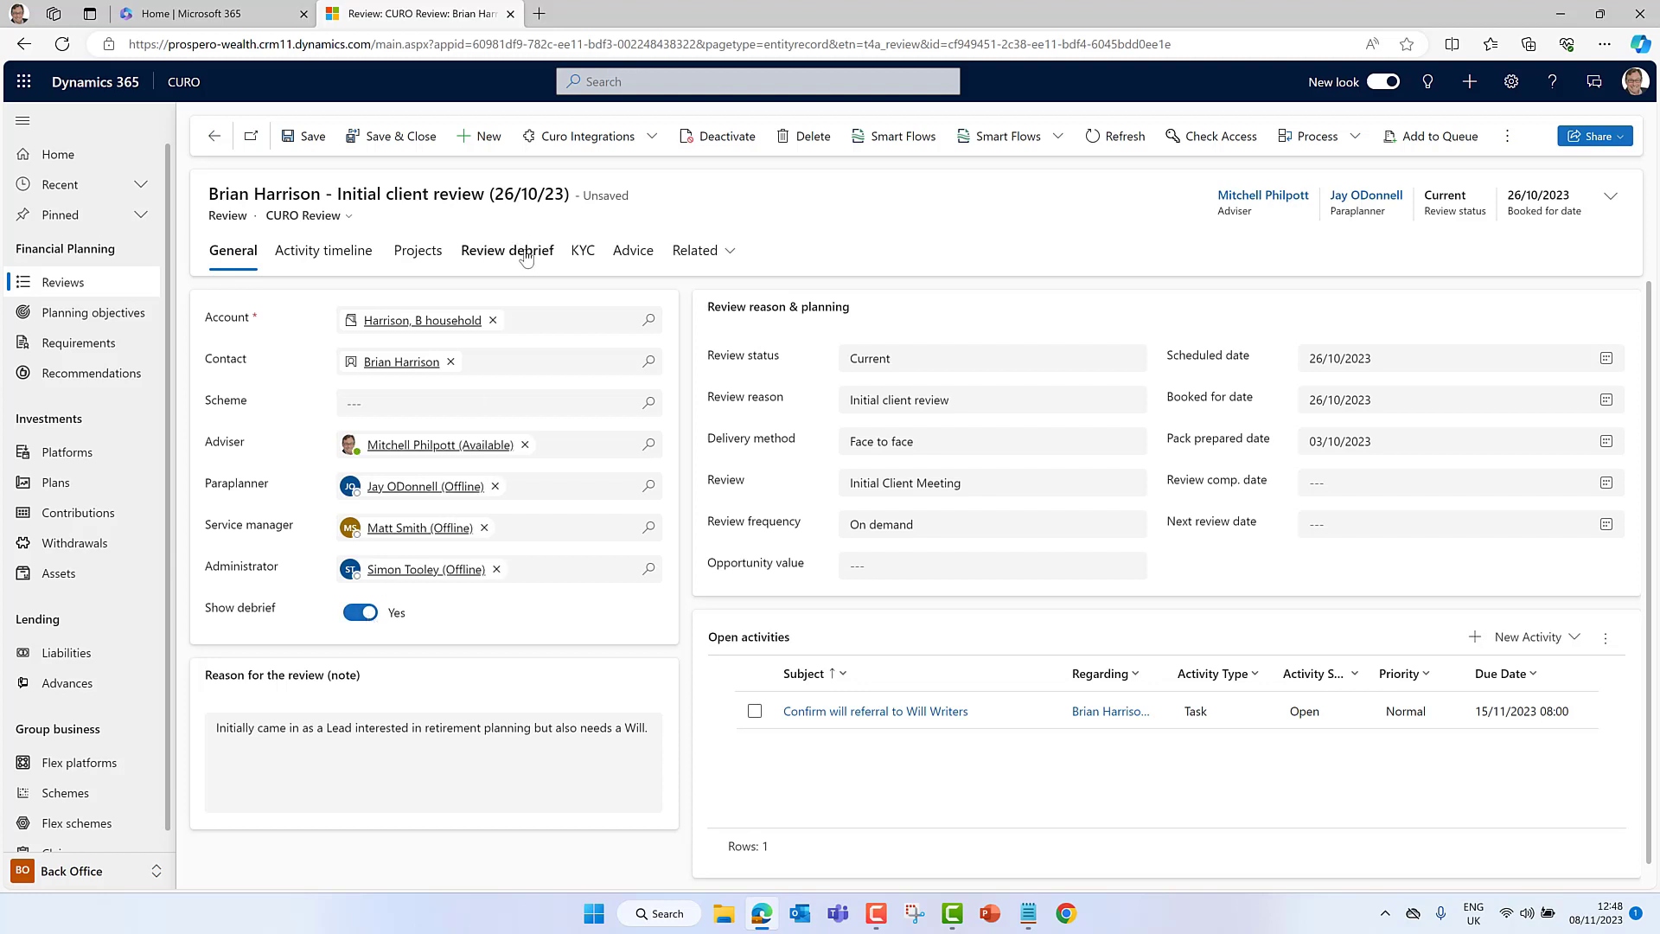
pyautogui.click(524, 253)
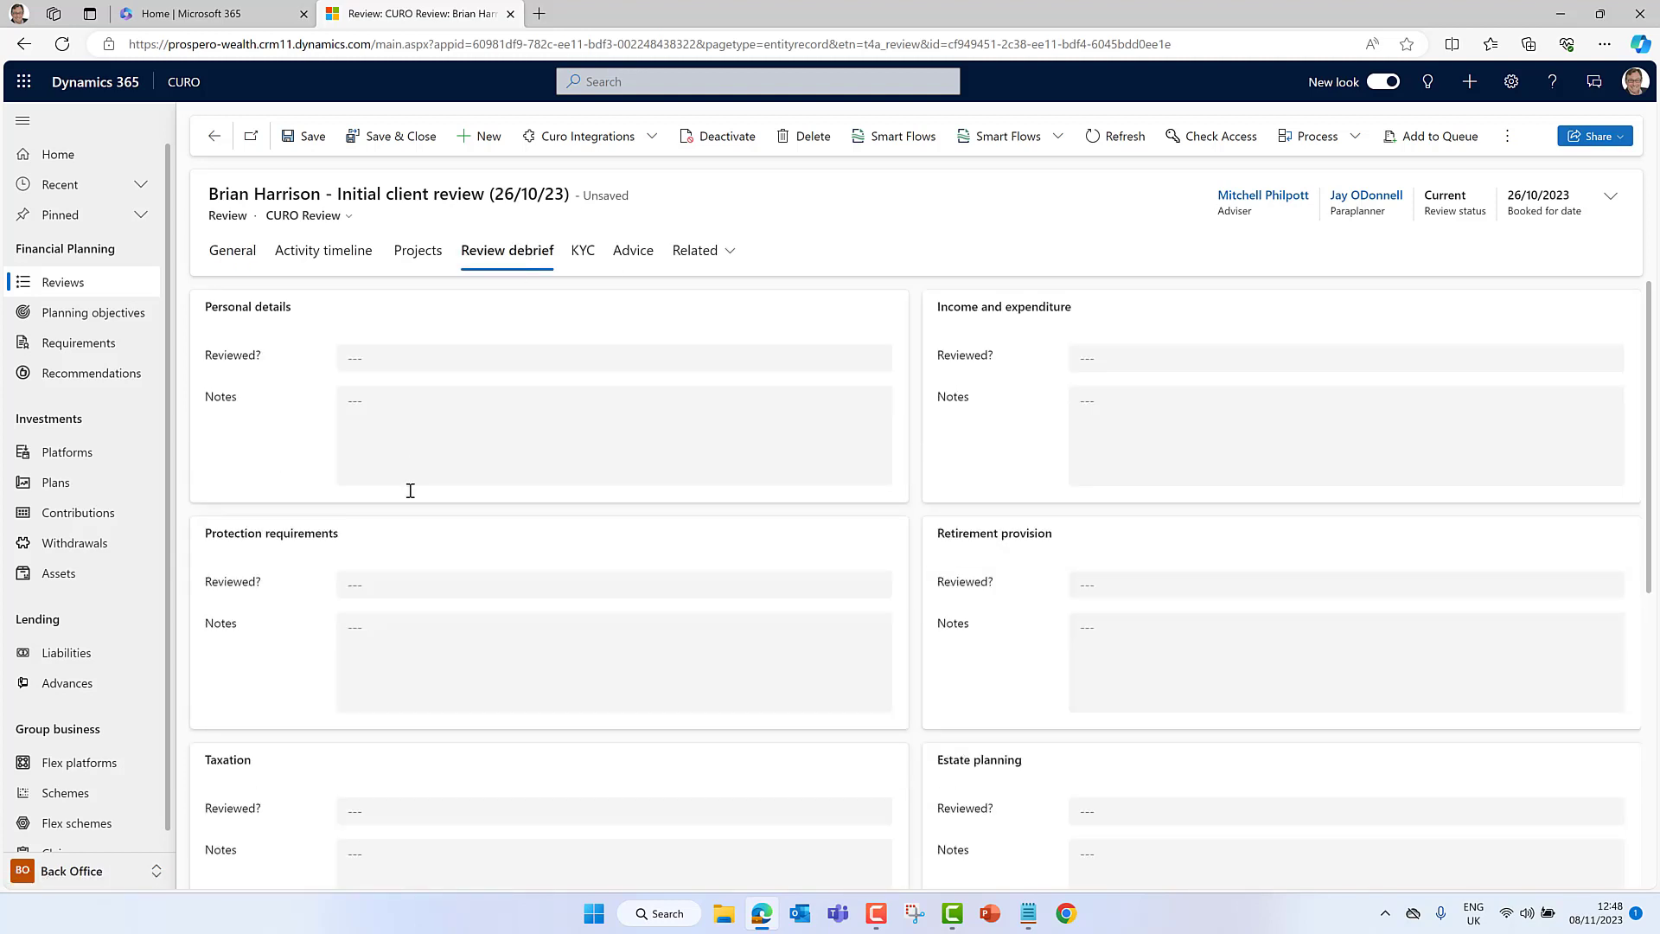
pyautogui.click(387, 586)
pyautogui.click(432, 706)
pyautogui.scroll(-4, 605, 630)
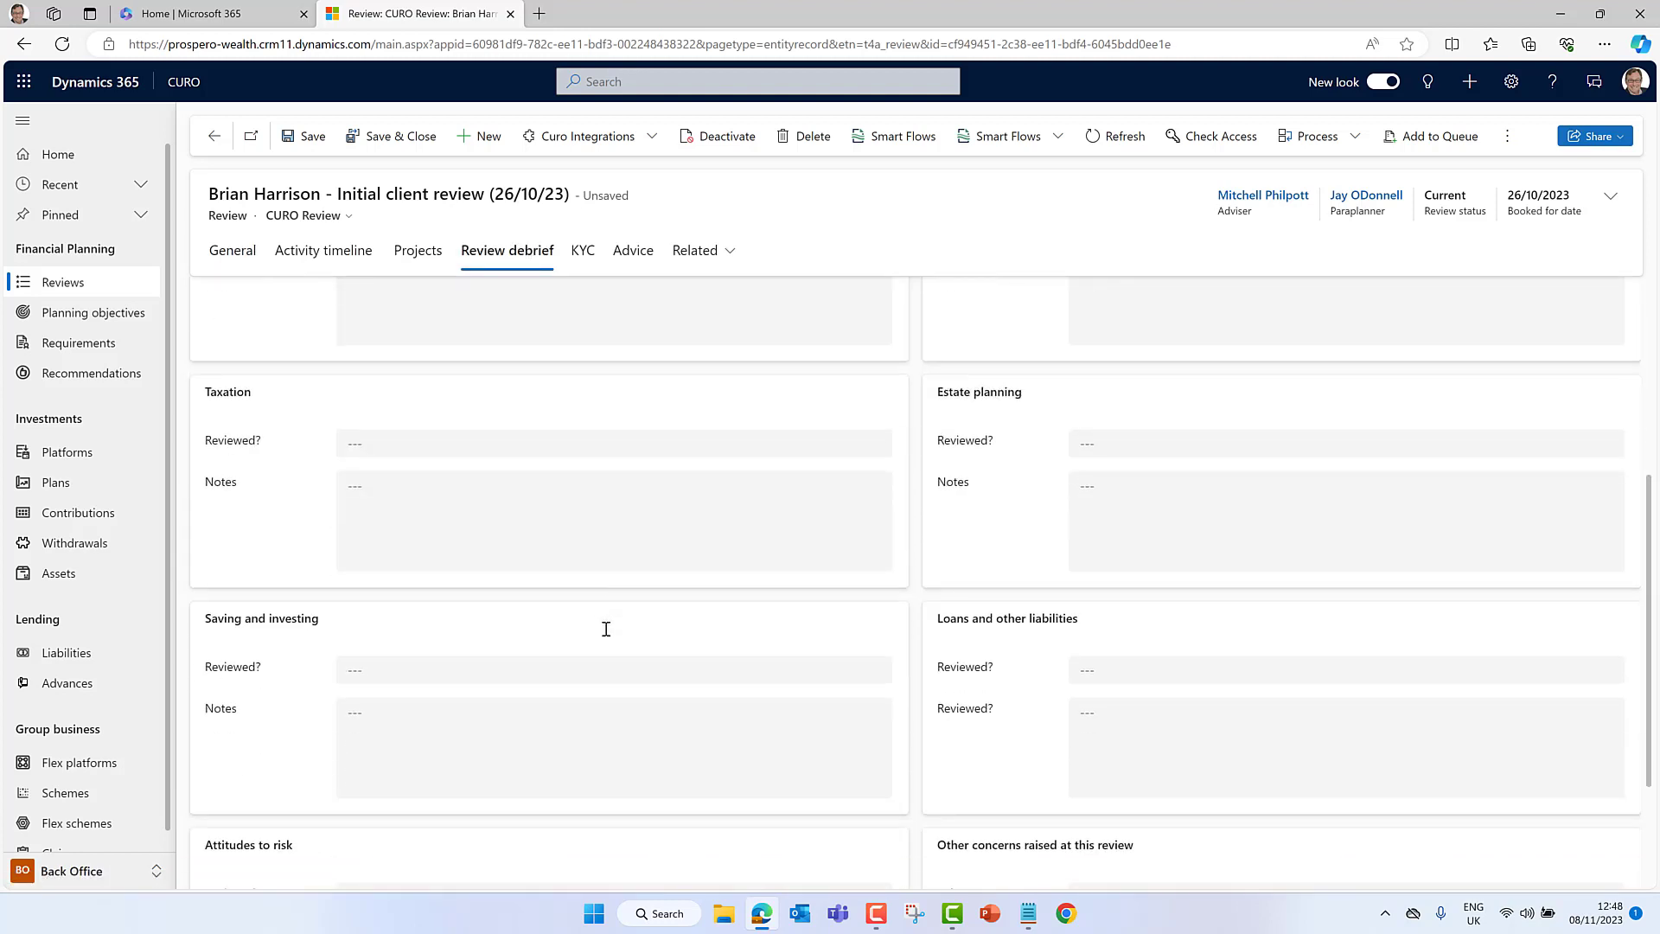
pyautogui.click(574, 673)
pyautogui.click(463, 791)
pyautogui.click(1081, 673)
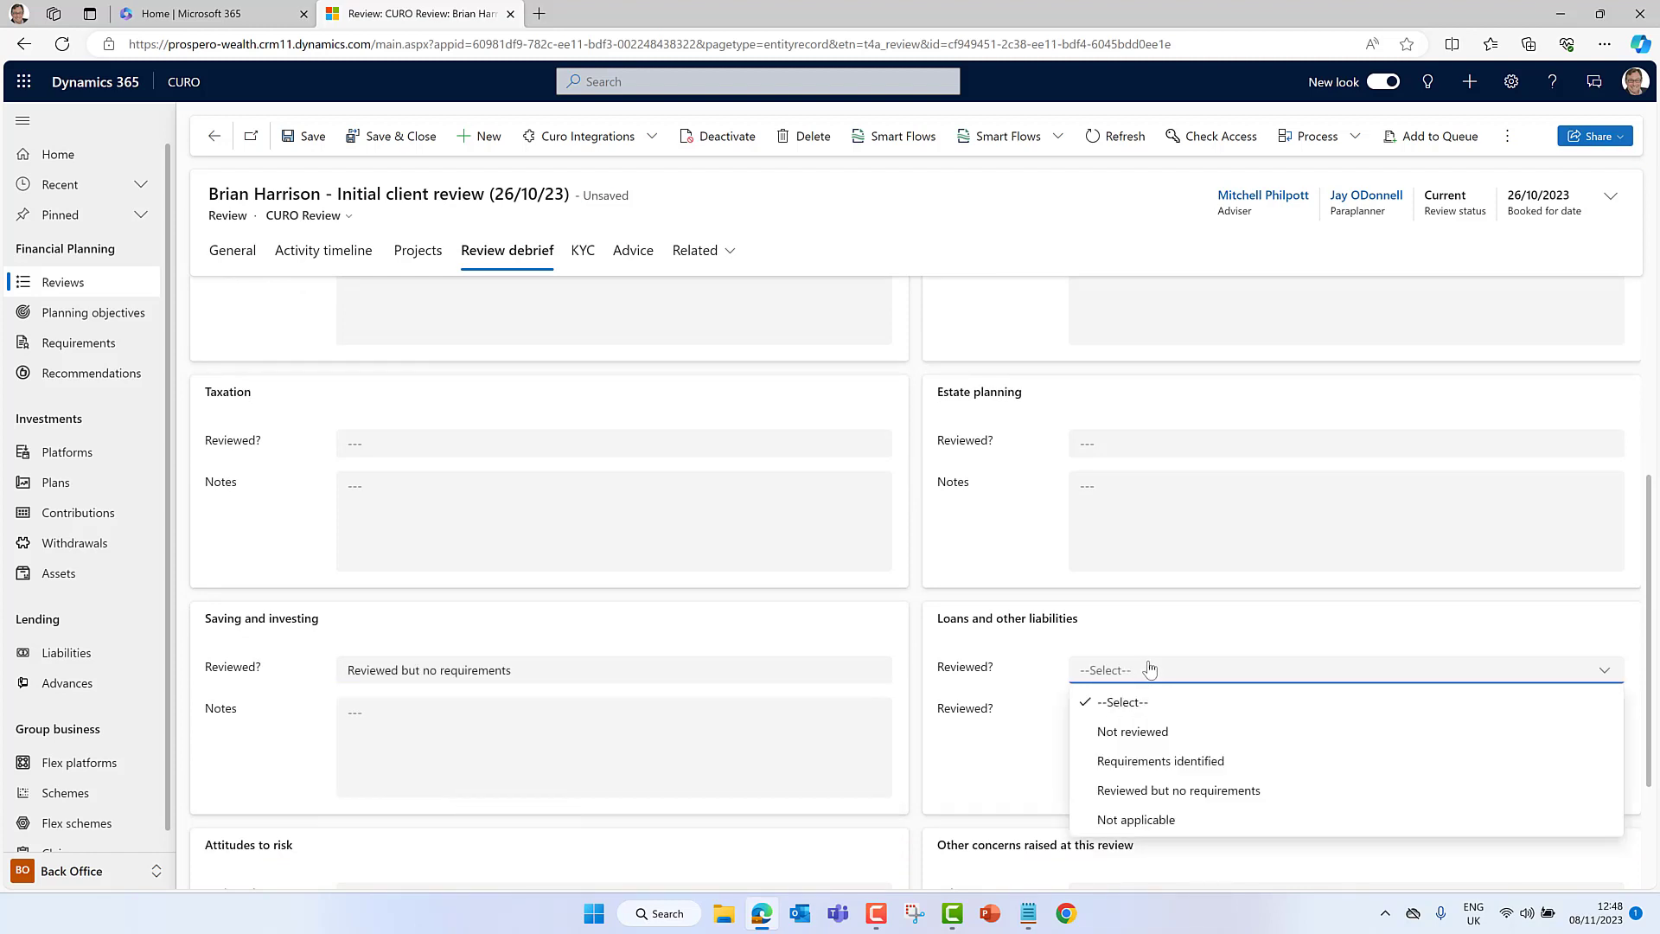
pyautogui.click(1114, 789)
pyautogui.click(915, 662)
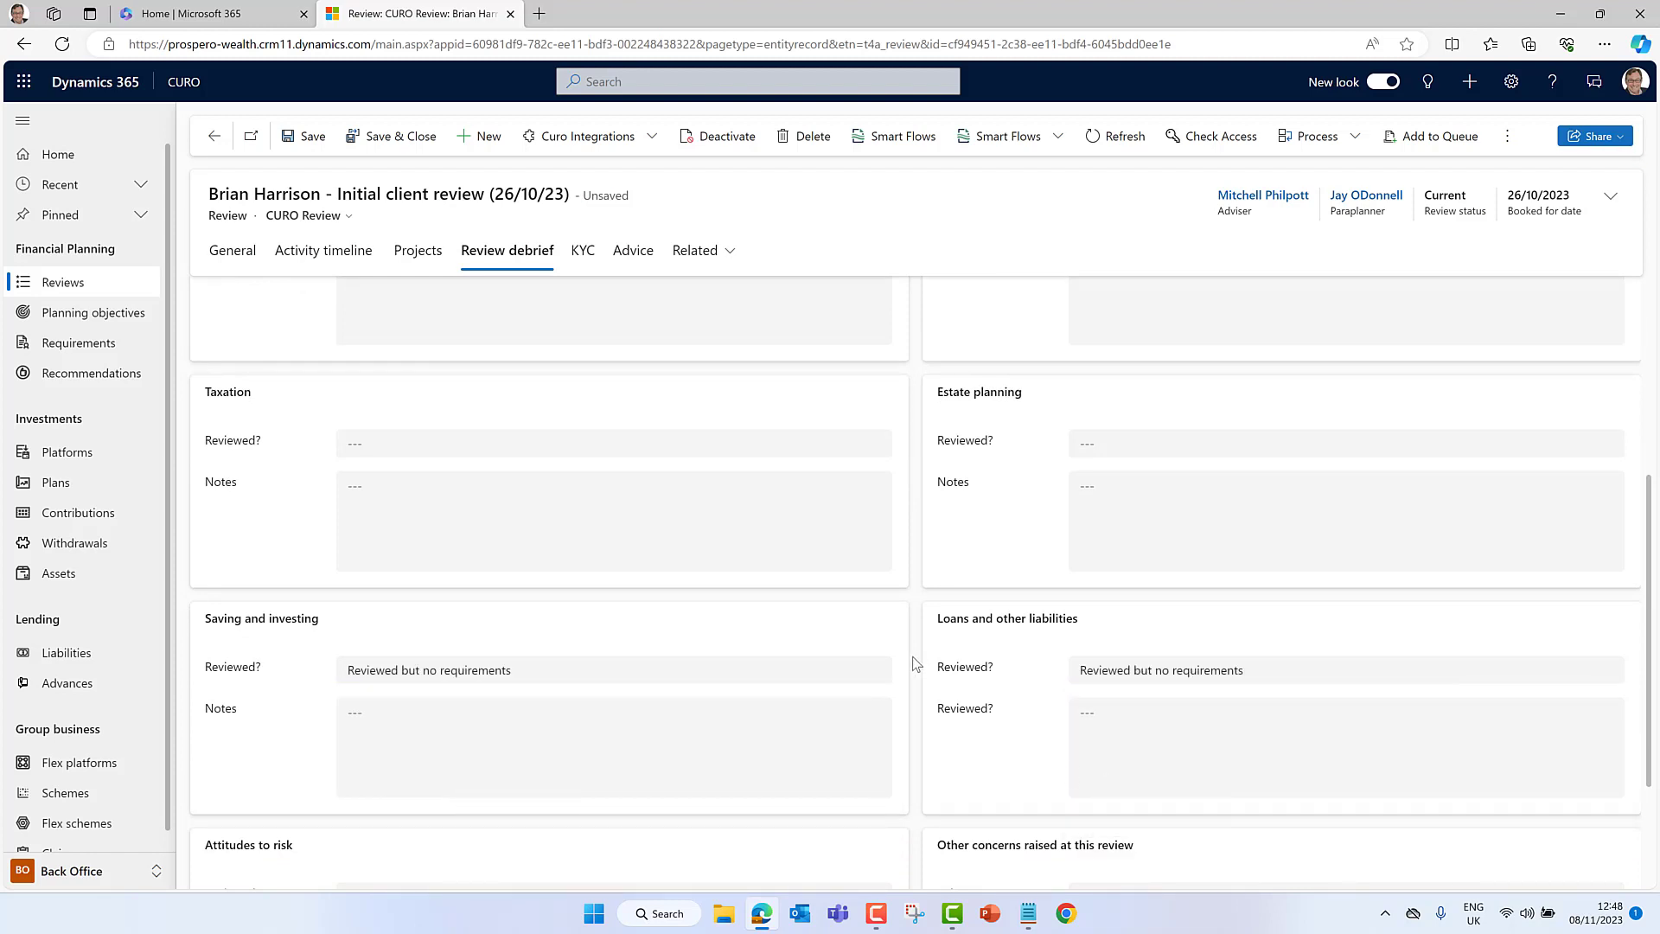
pyautogui.click(633, 252)
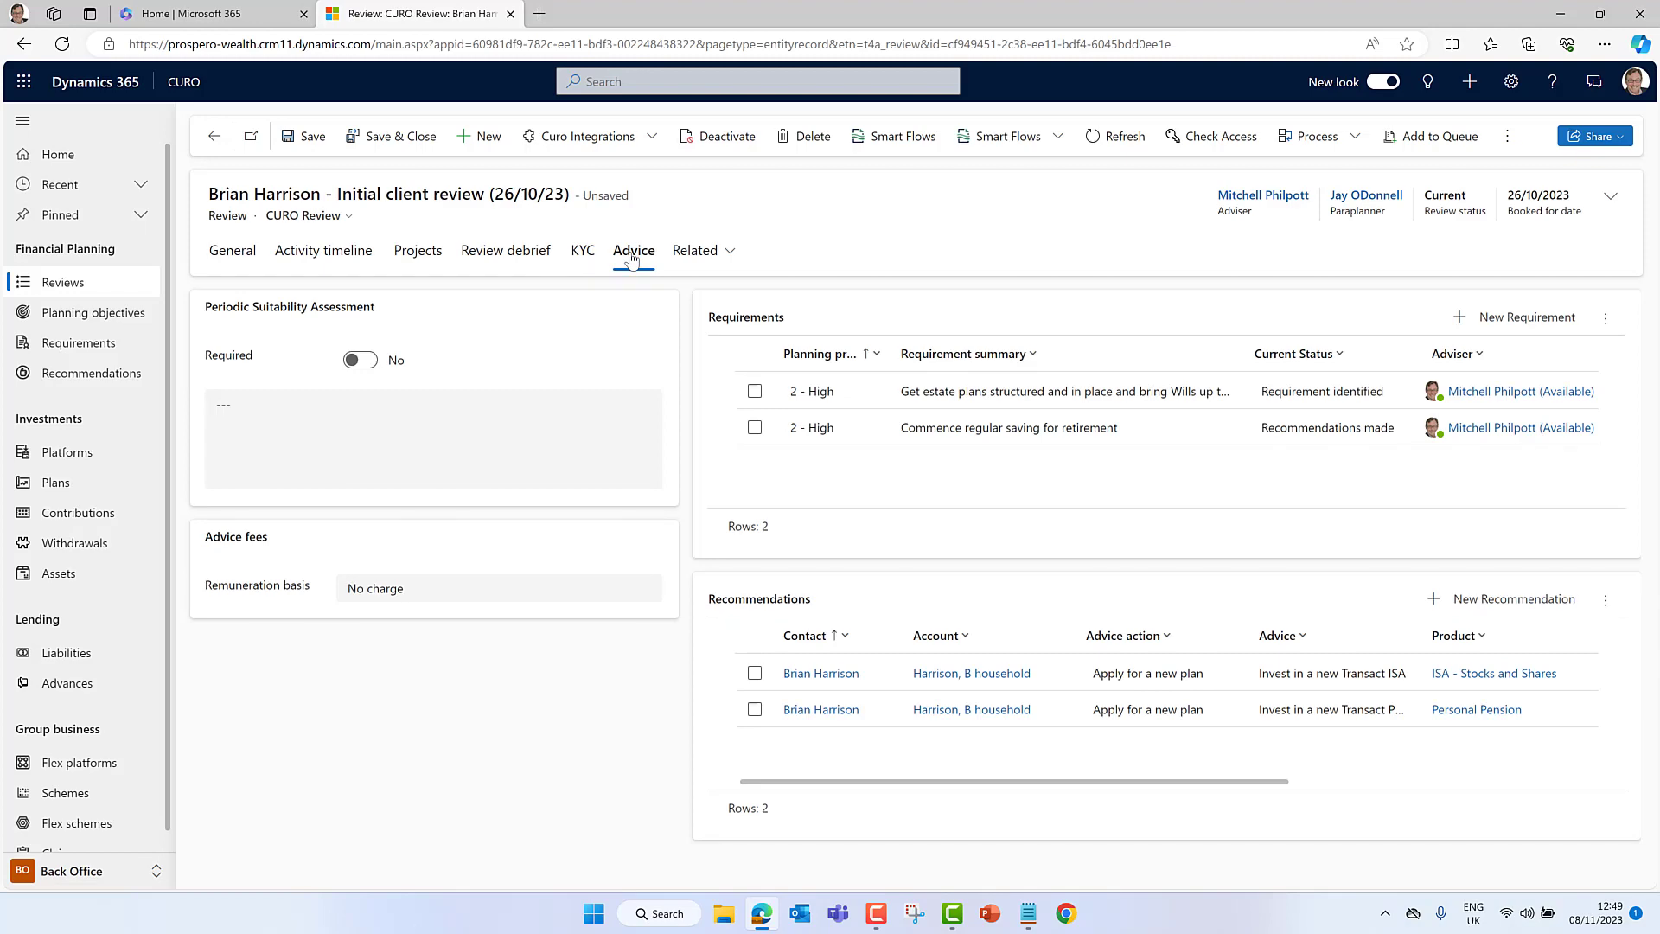
# - Open the Transact ISA recommendation and view its recommended plan details and advice fees
pyautogui.click(1198, 673)
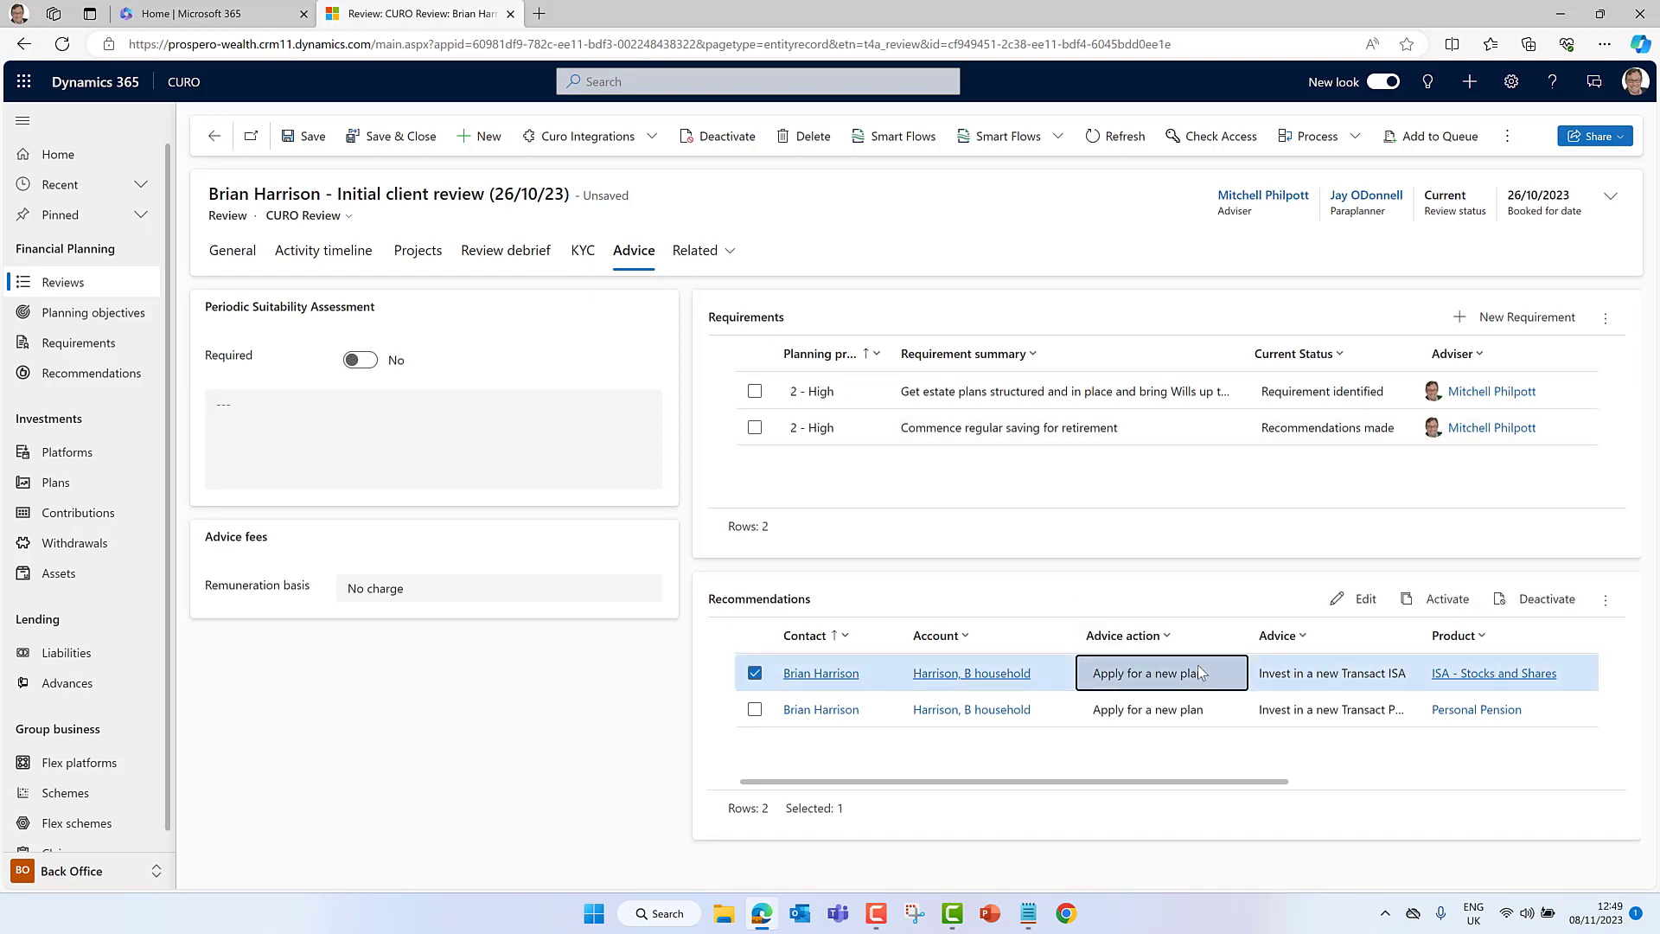
pyautogui.doubleClick(1200, 673)
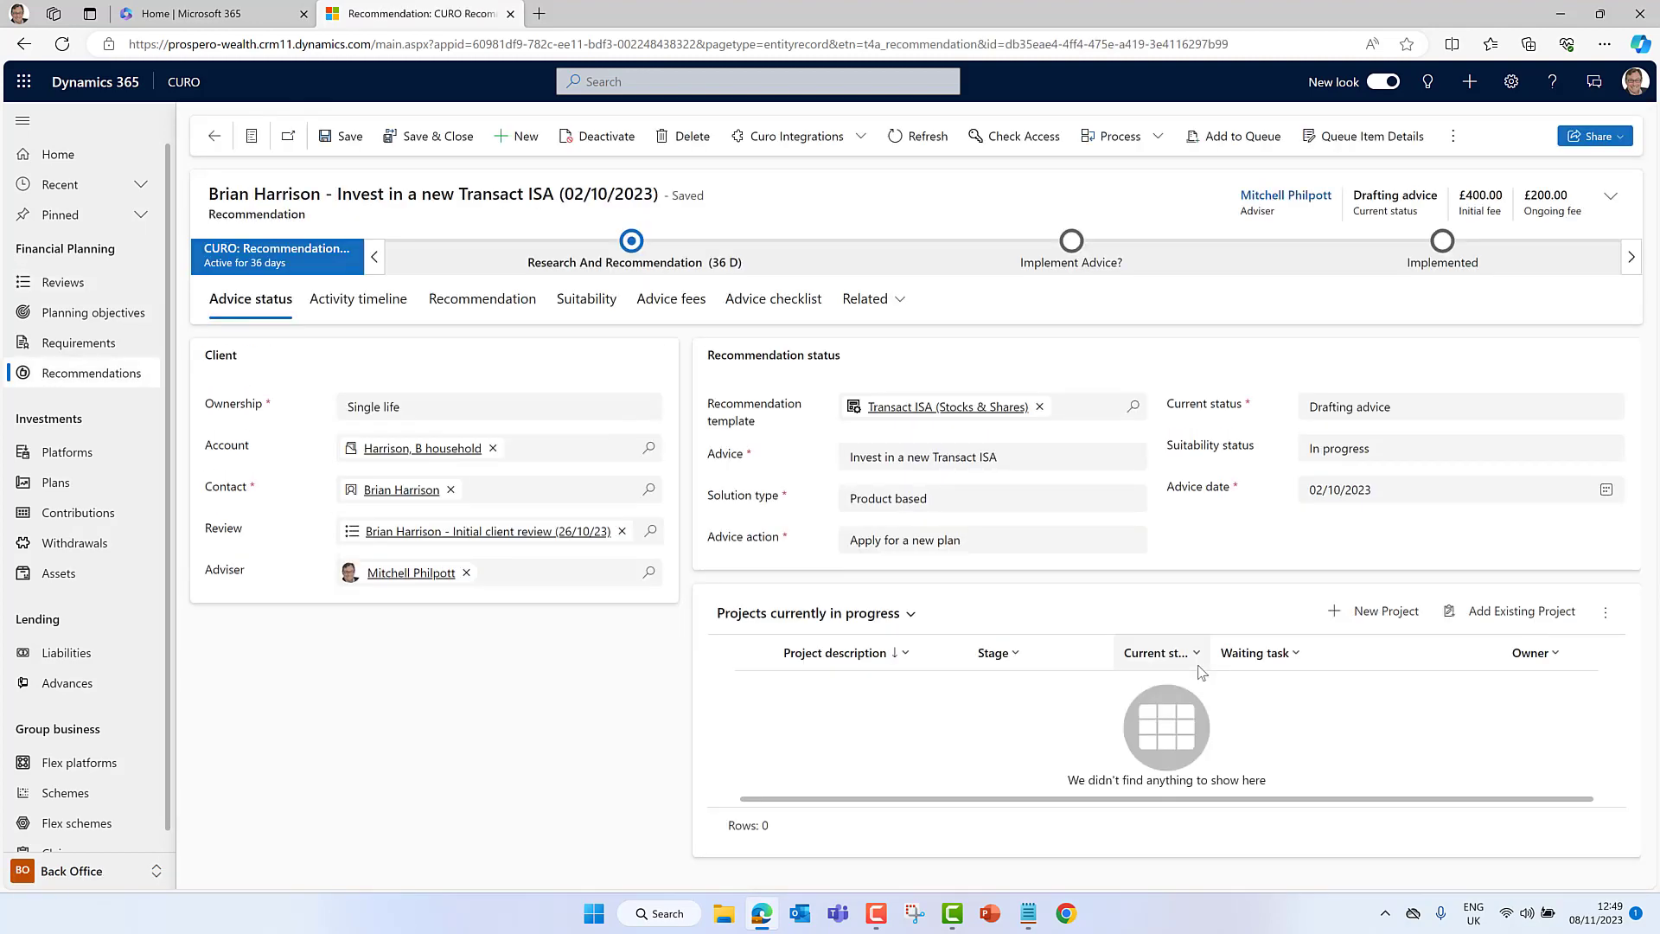
pyautogui.click(489, 301)
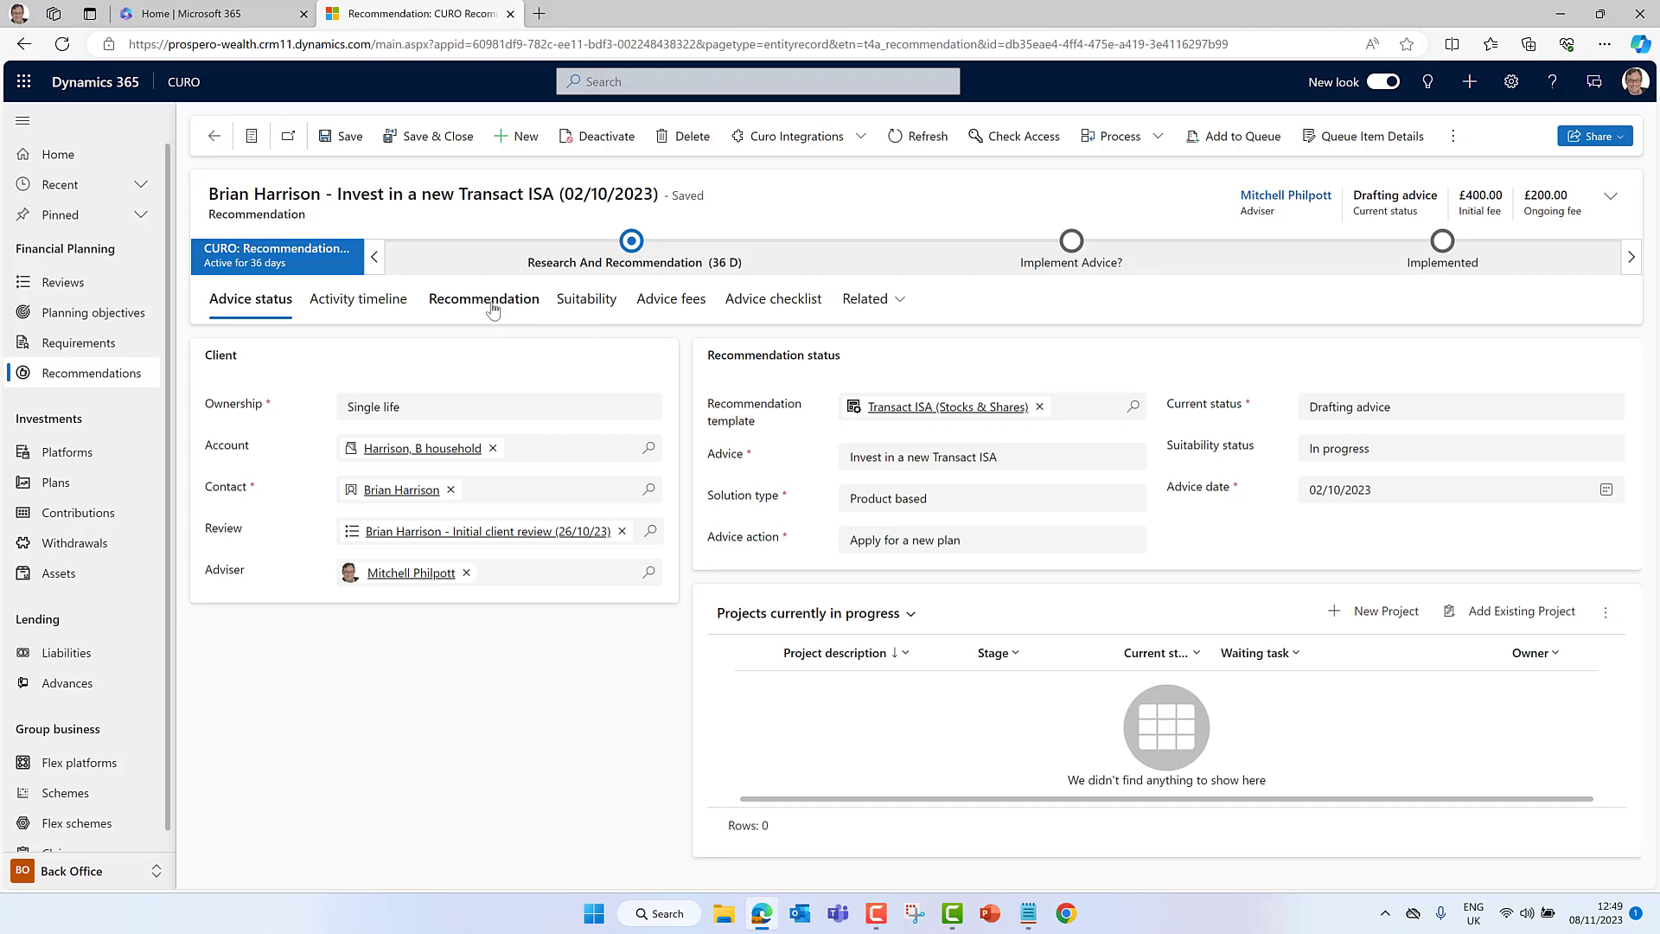
pyautogui.click(655, 306)
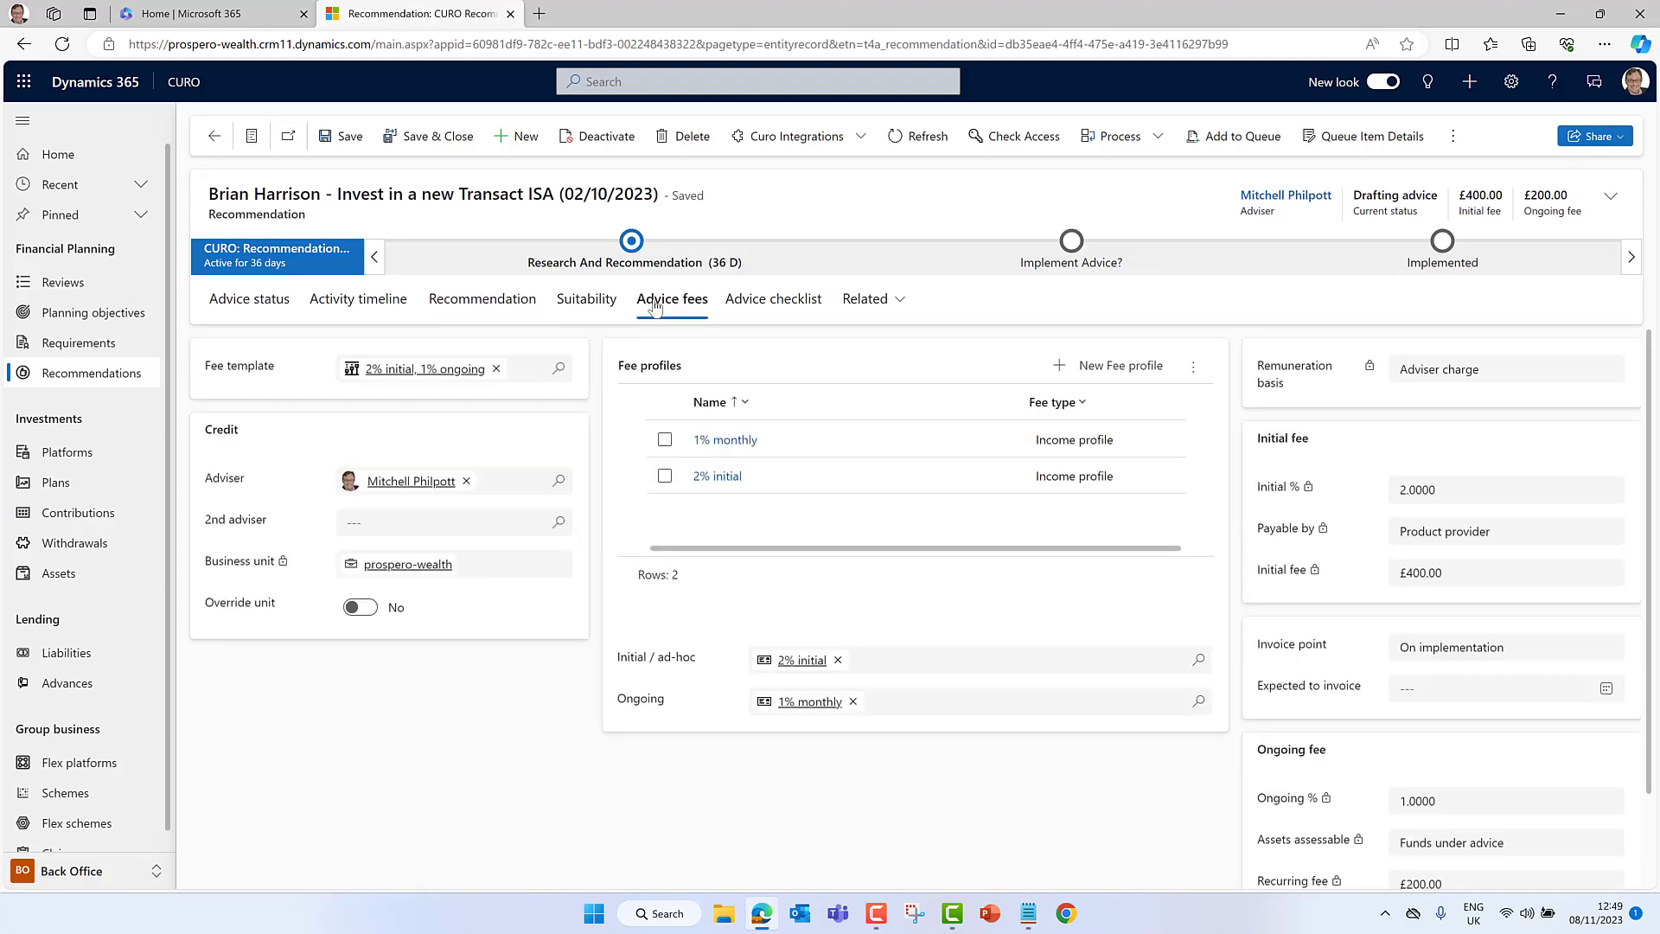
# - Switch to the Transact PPP recommendation, check its advice status and stage, then return to the review
pyautogui.click(251, 135)
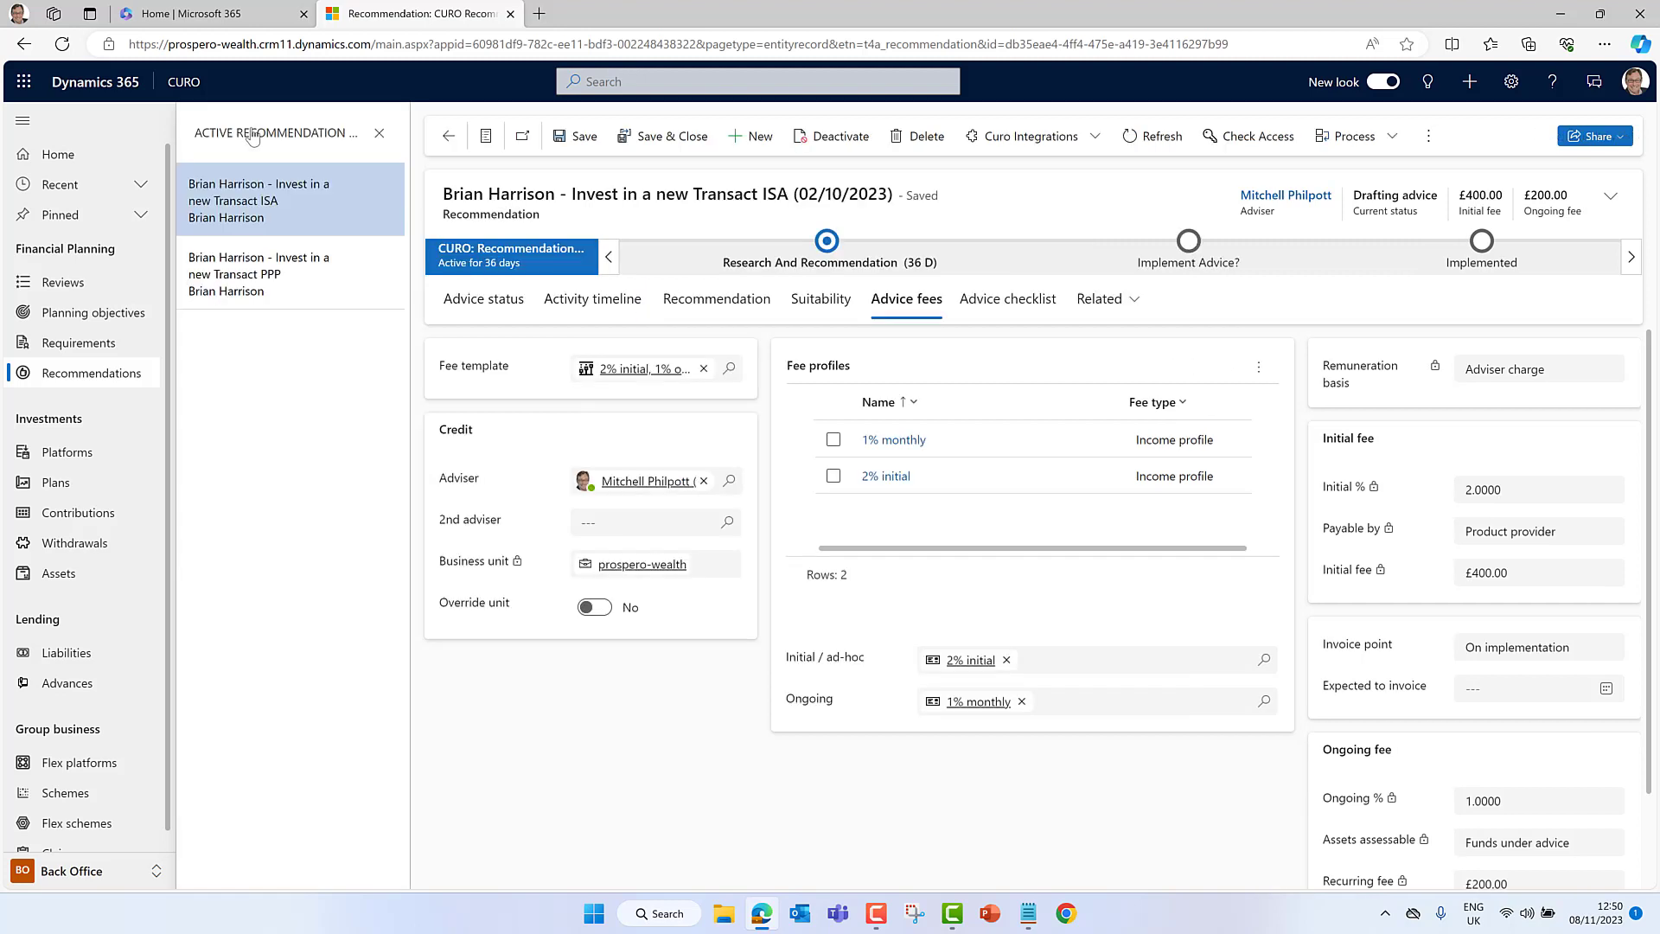
pyautogui.click(294, 273)
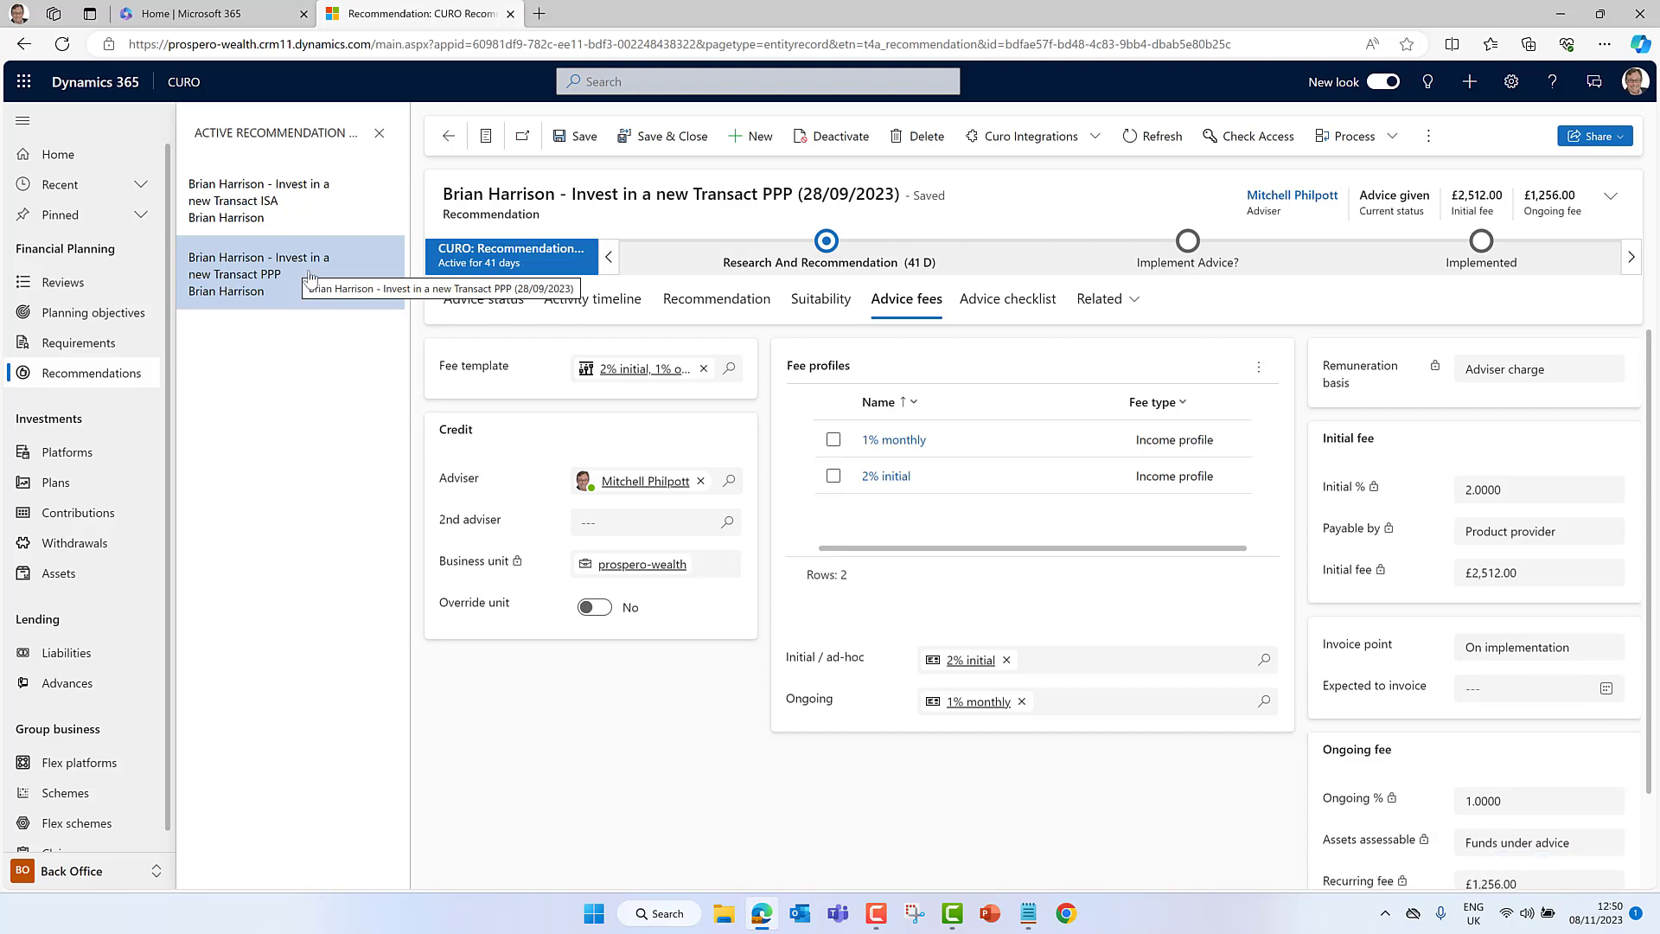
pyautogui.click(474, 304)
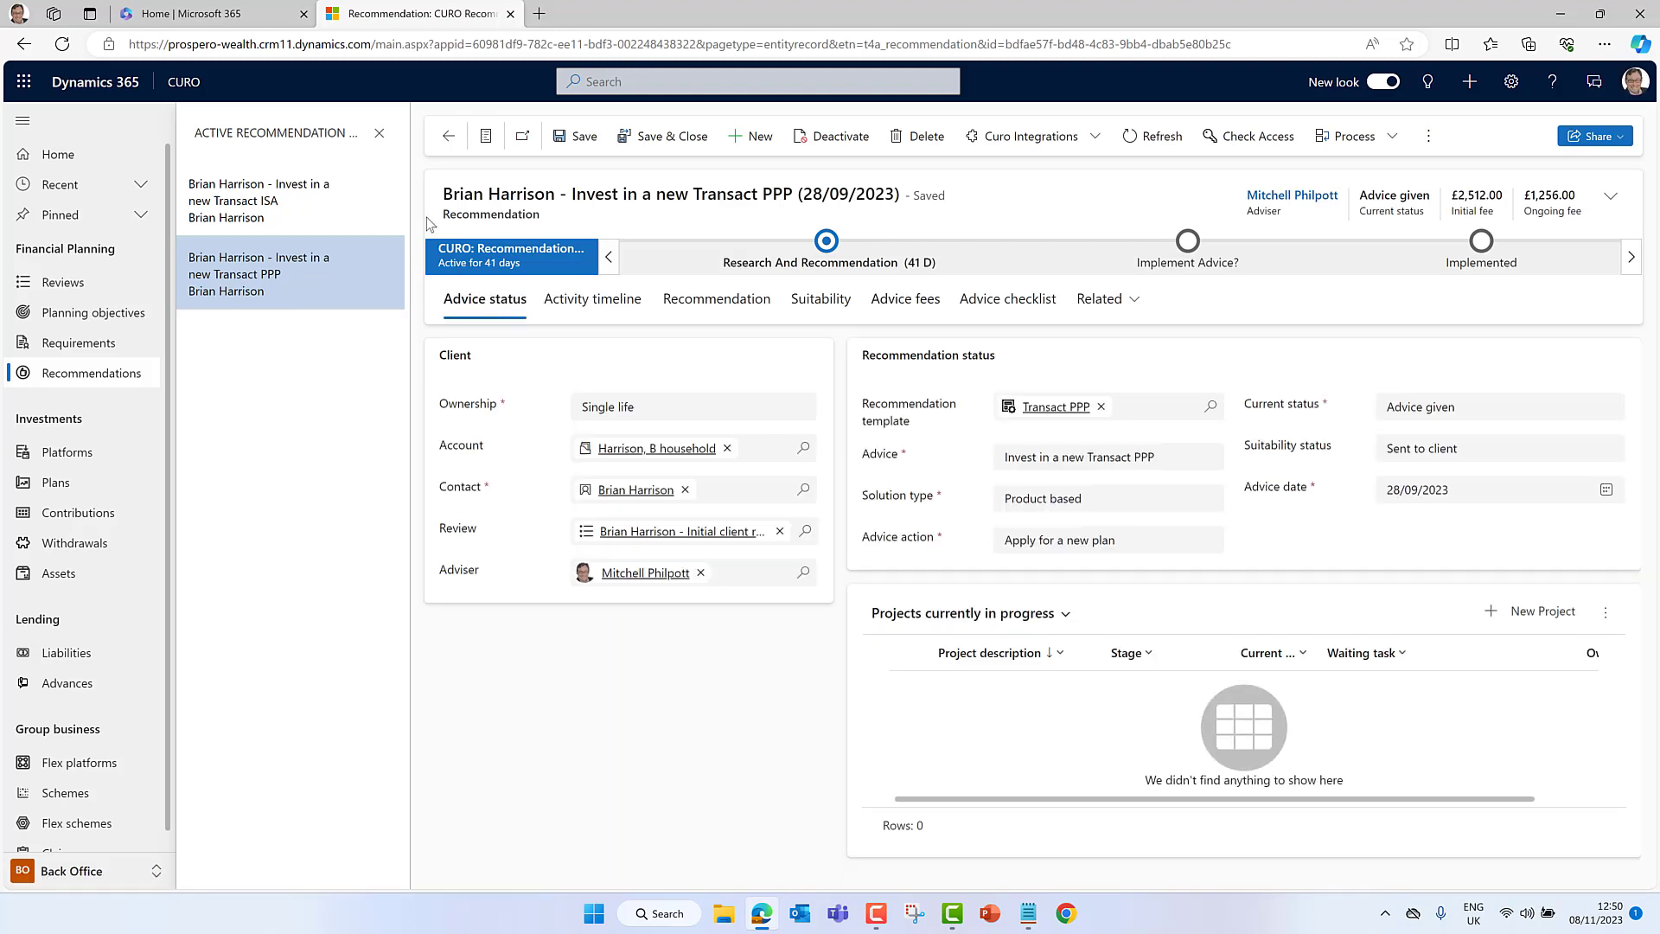
pyautogui.click(378, 133)
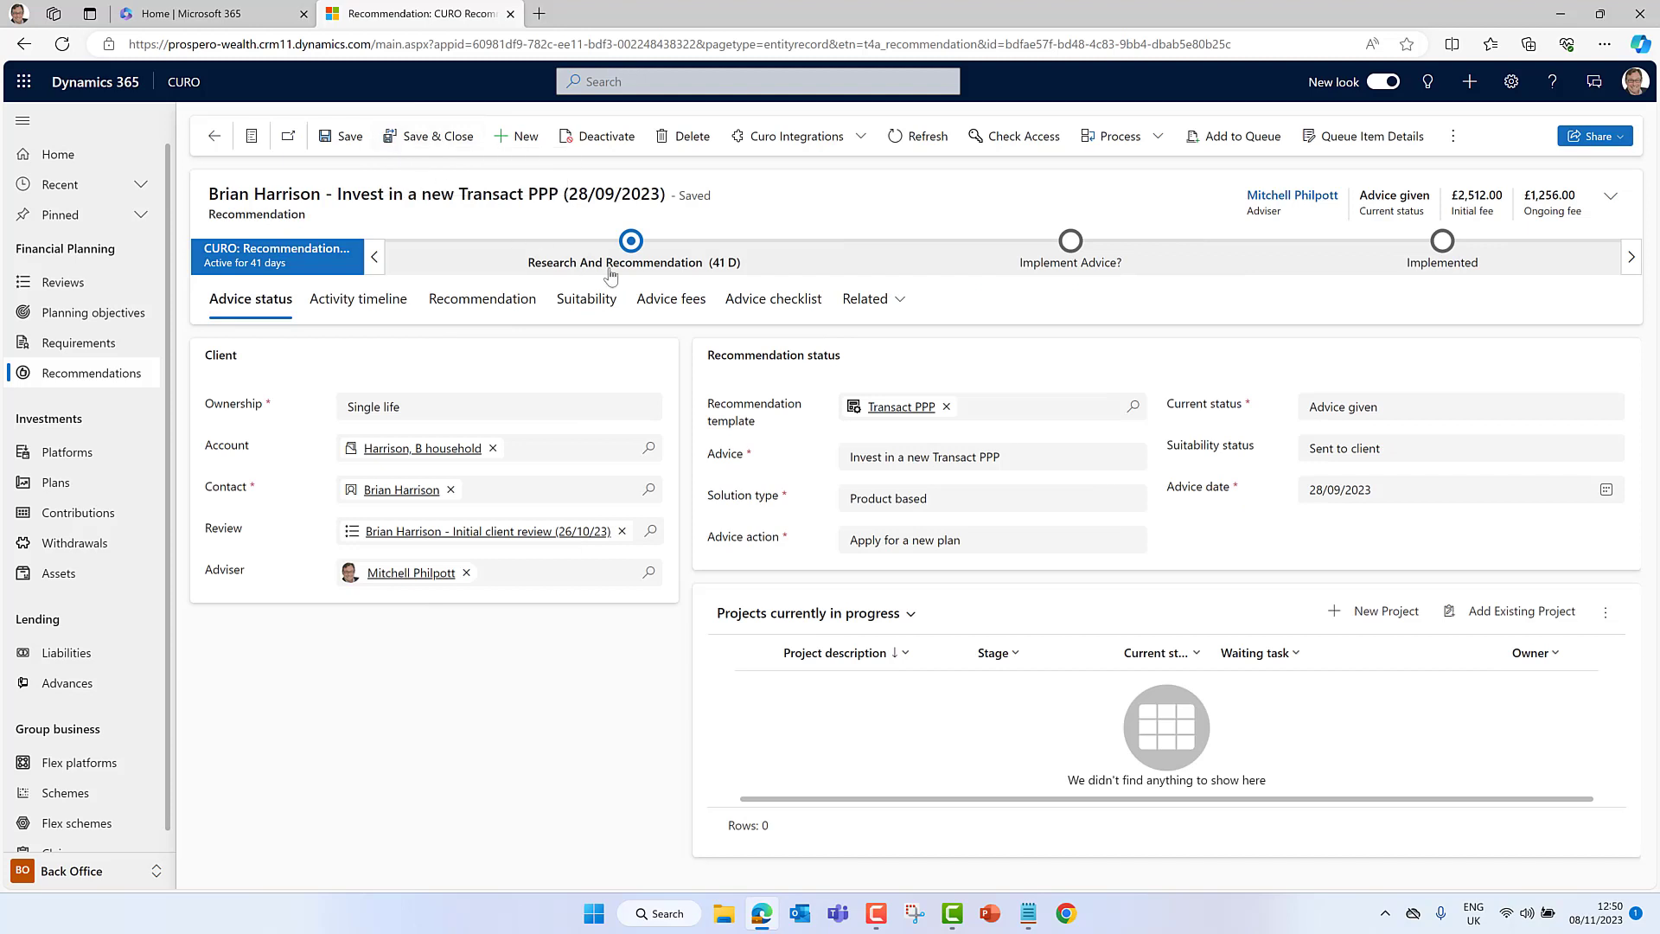
pyautogui.click(634, 242)
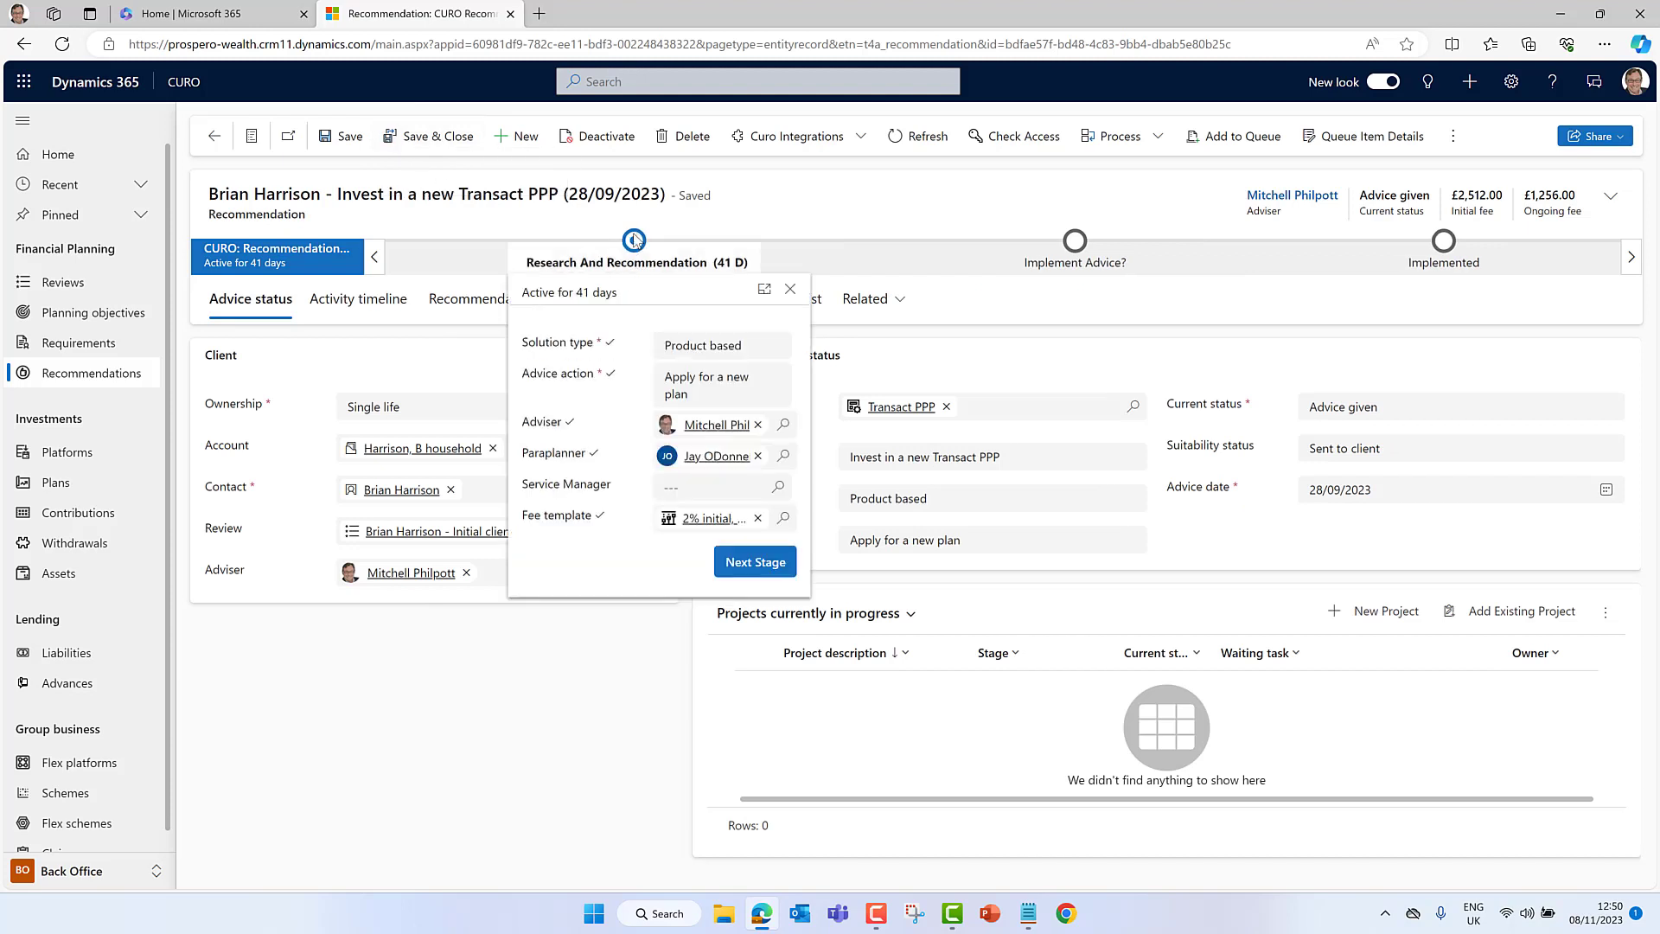
pyautogui.click(791, 290)
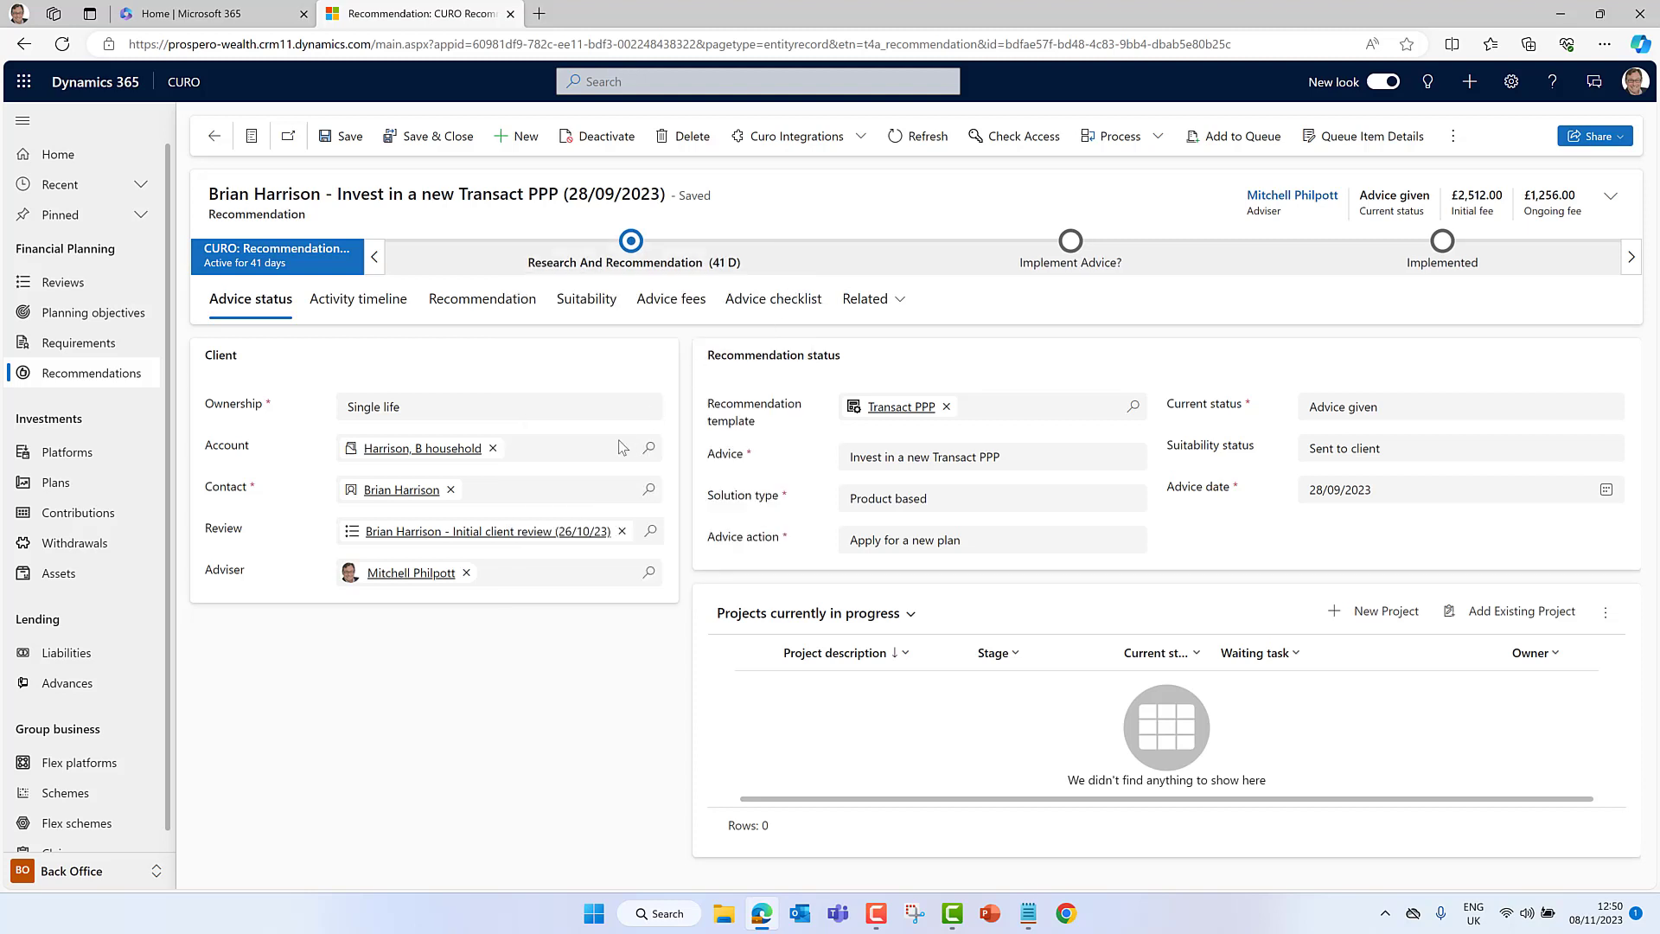
pyautogui.click(490, 531)
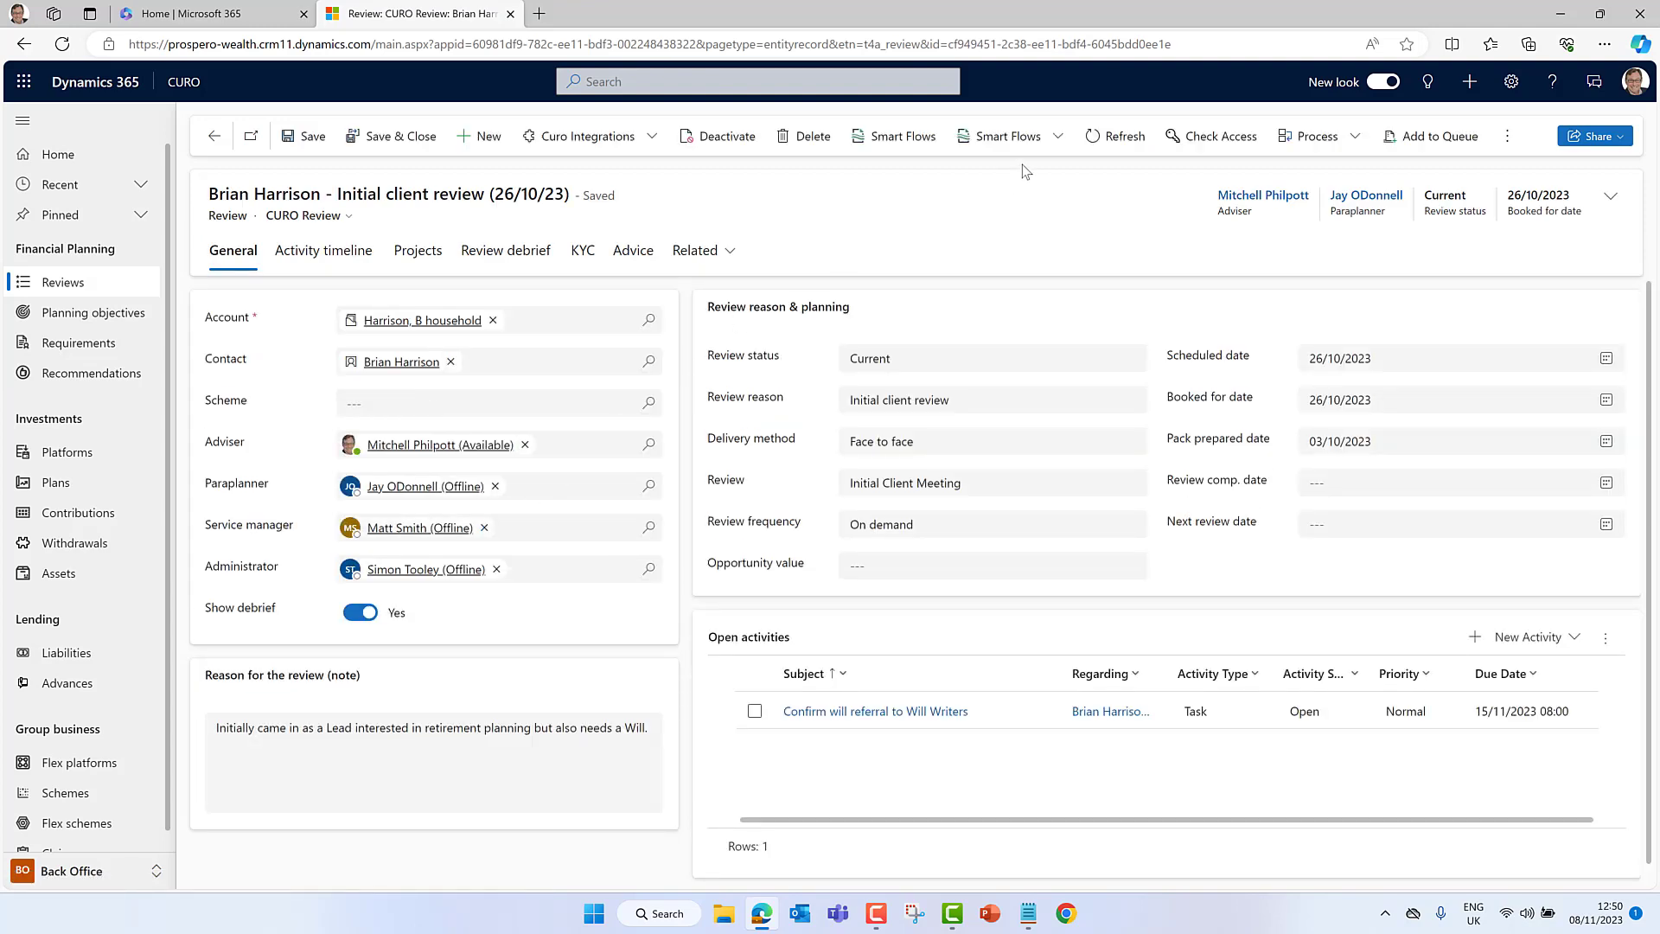
# - Run the Suitability letter Smart Flow and open the downloaded suitability report
pyautogui.click(1061, 138)
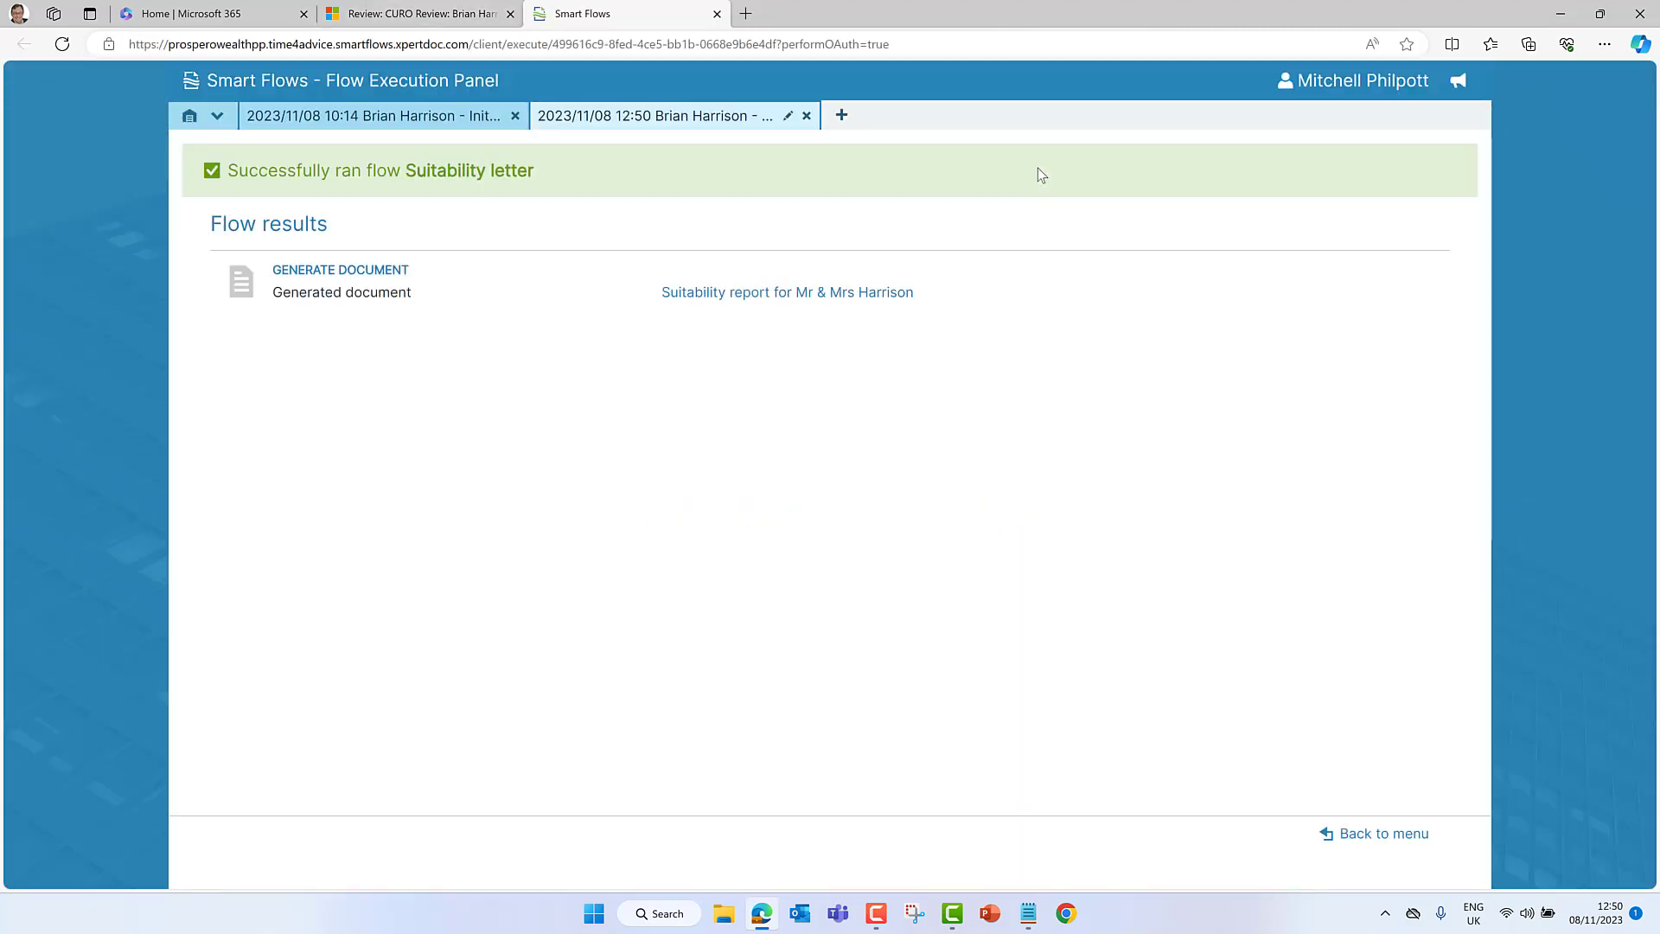
pyautogui.click(822, 301)
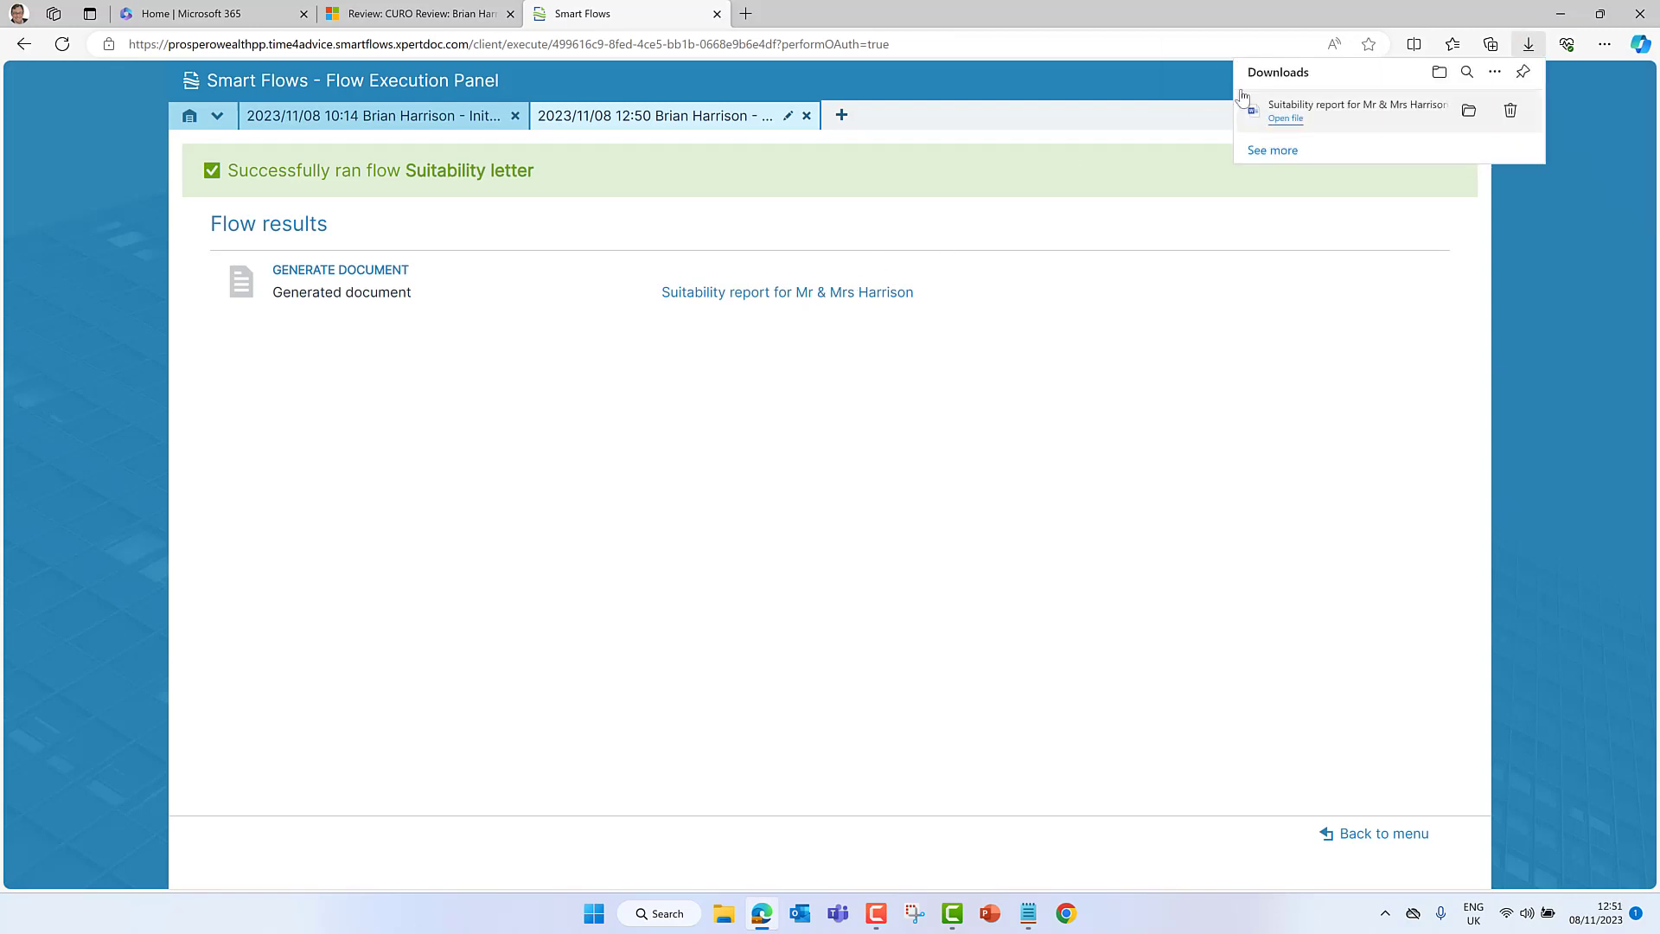
# - Open the suitability report in Word, enable editing, maximize the window, and scroll through it
pyautogui.click(1285, 118)
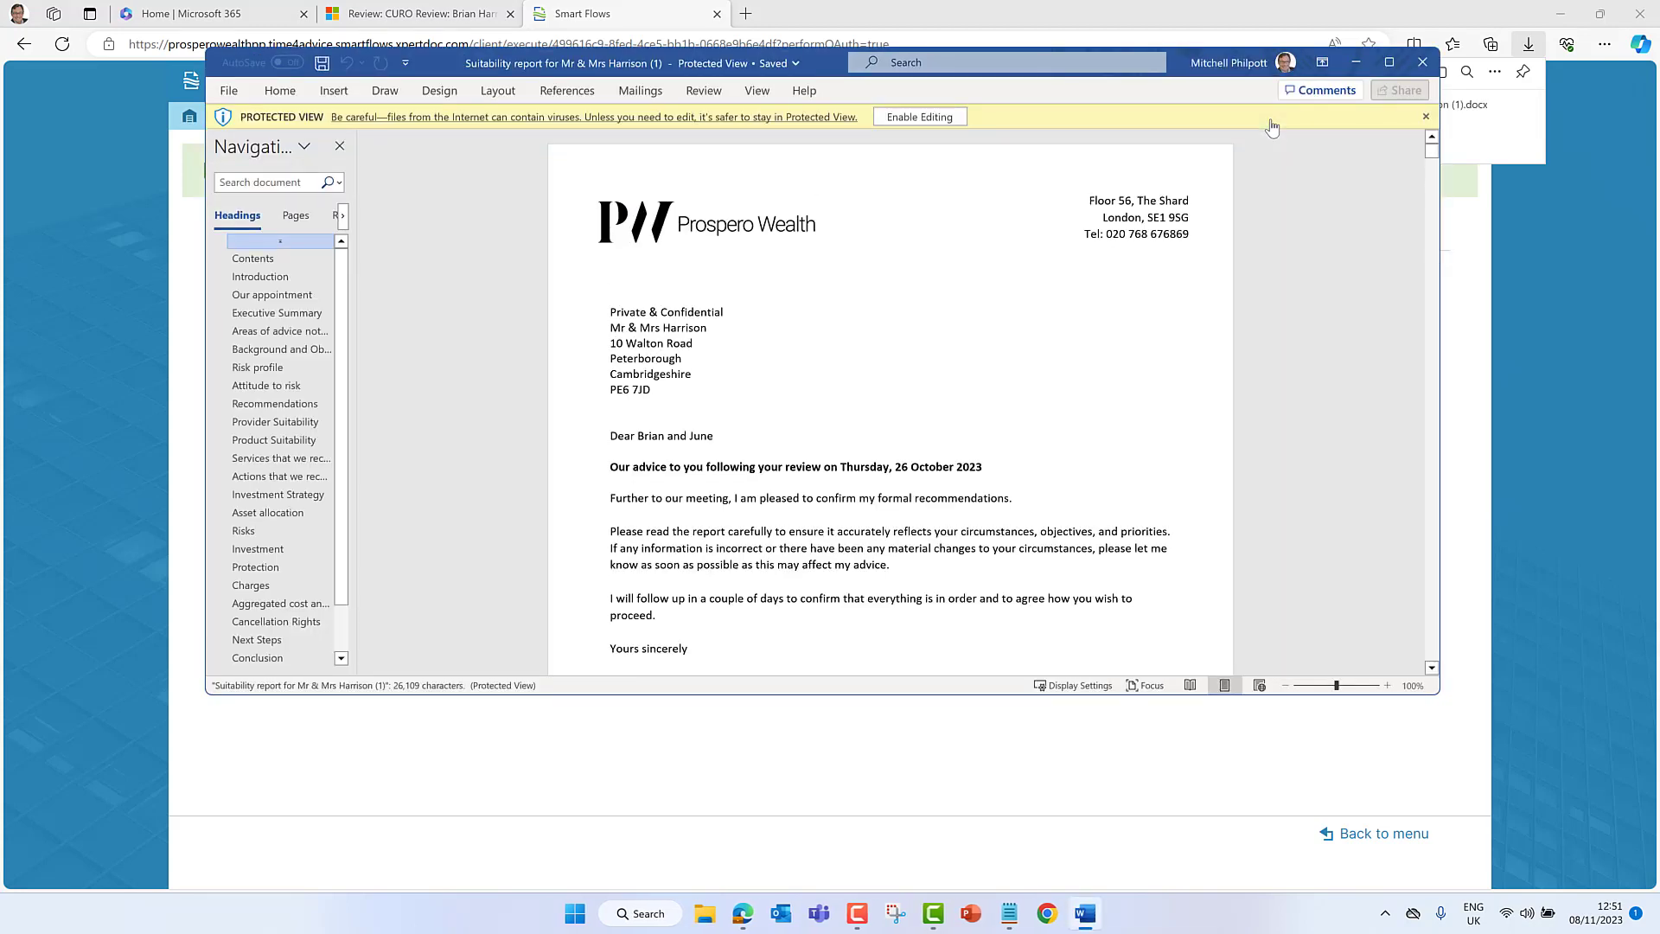
pyautogui.click(932, 121)
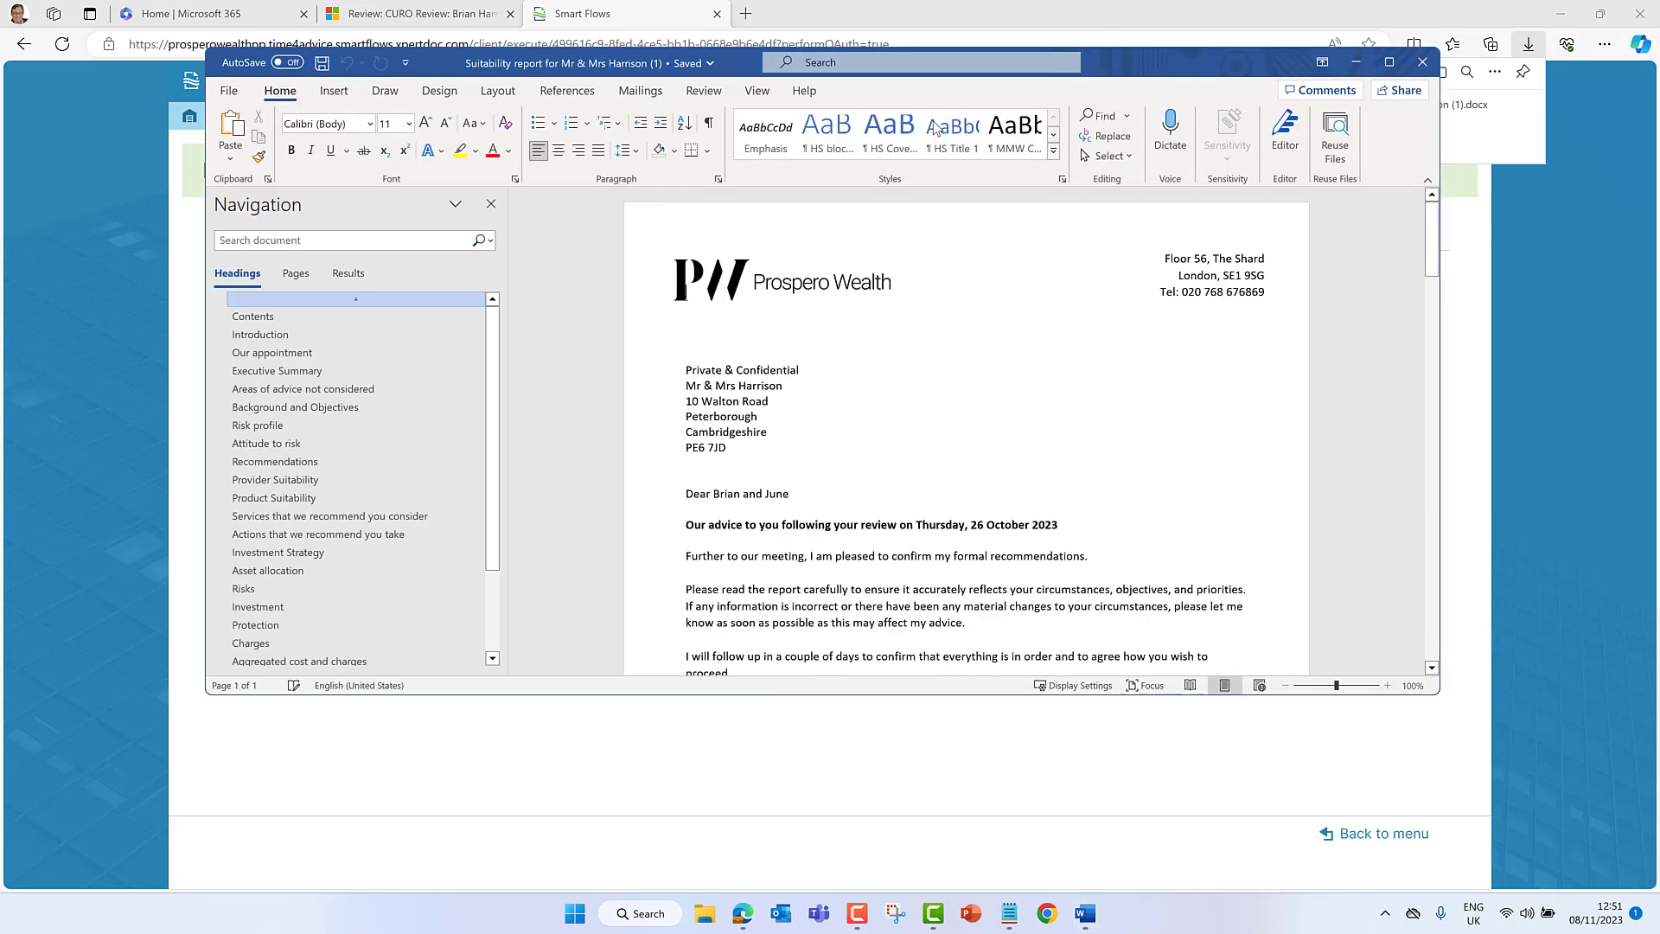
pyautogui.click(1389, 61)
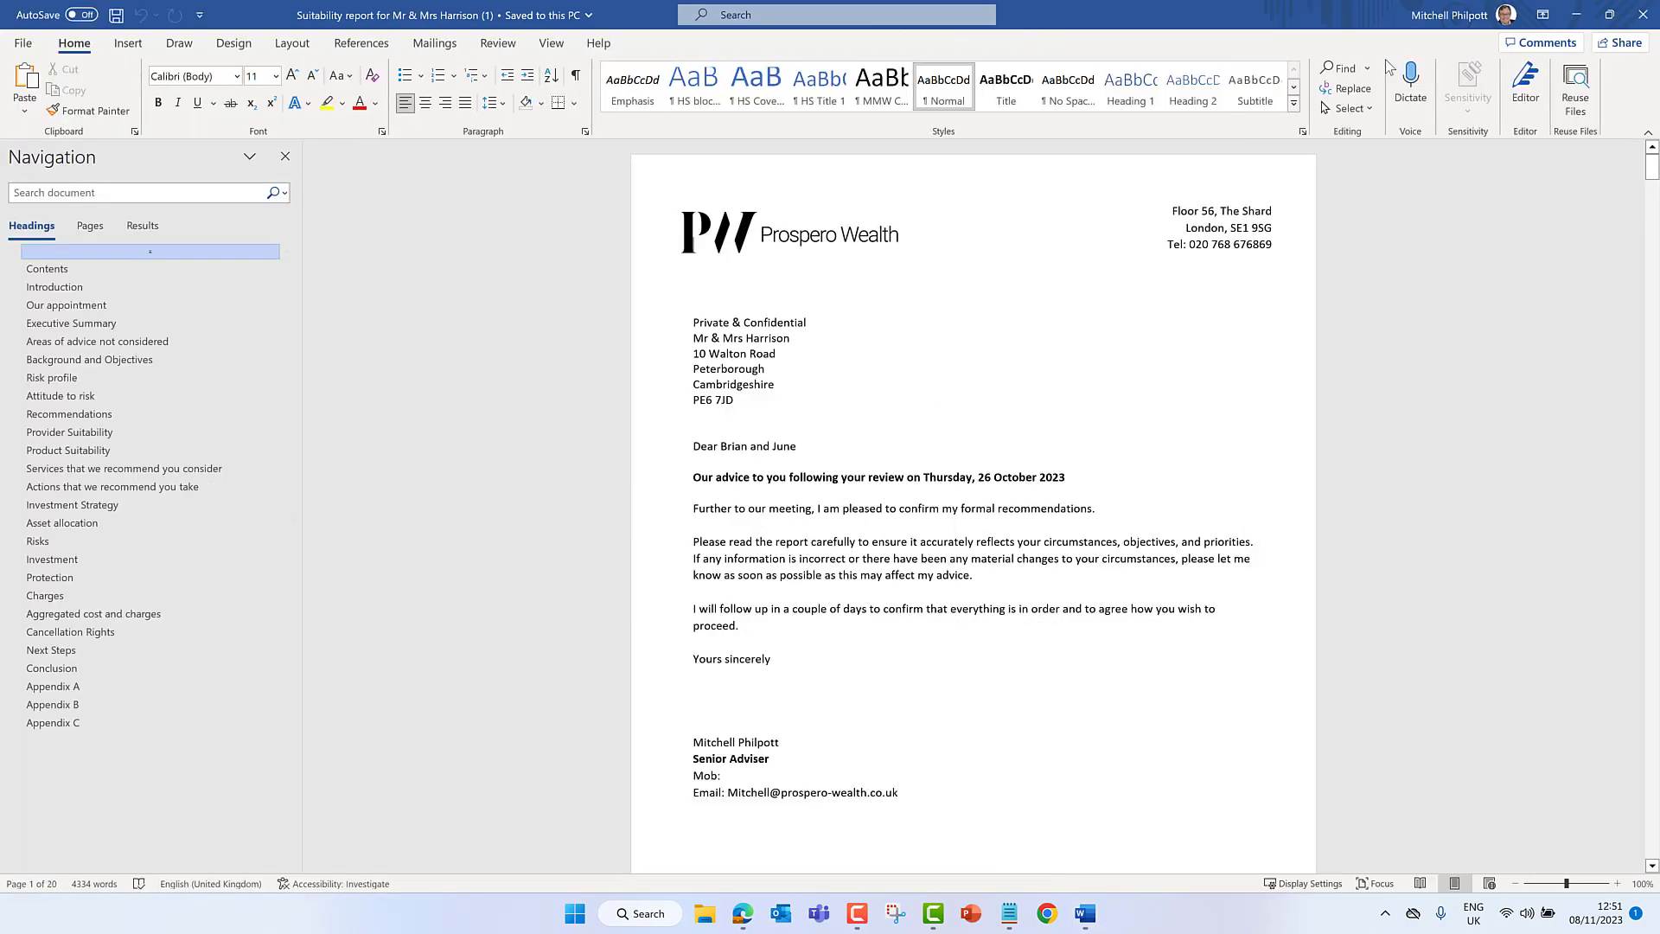
pyautogui.scroll(-20, 1127, 393)
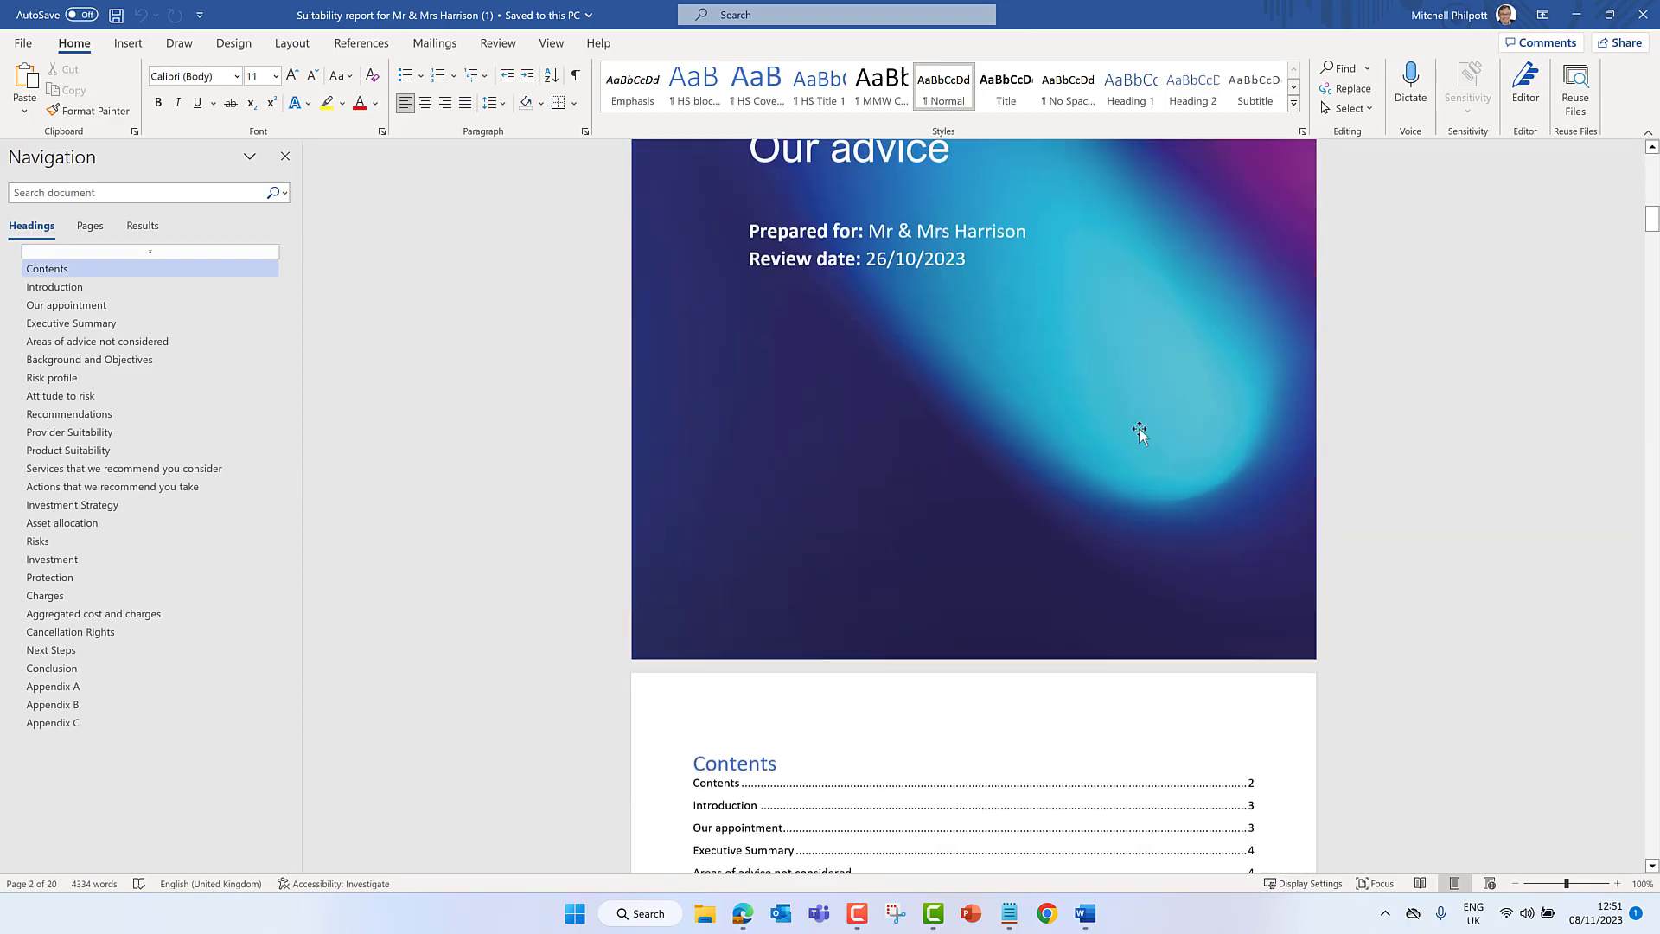
pyautogui.scroll(-20, 1140, 432)
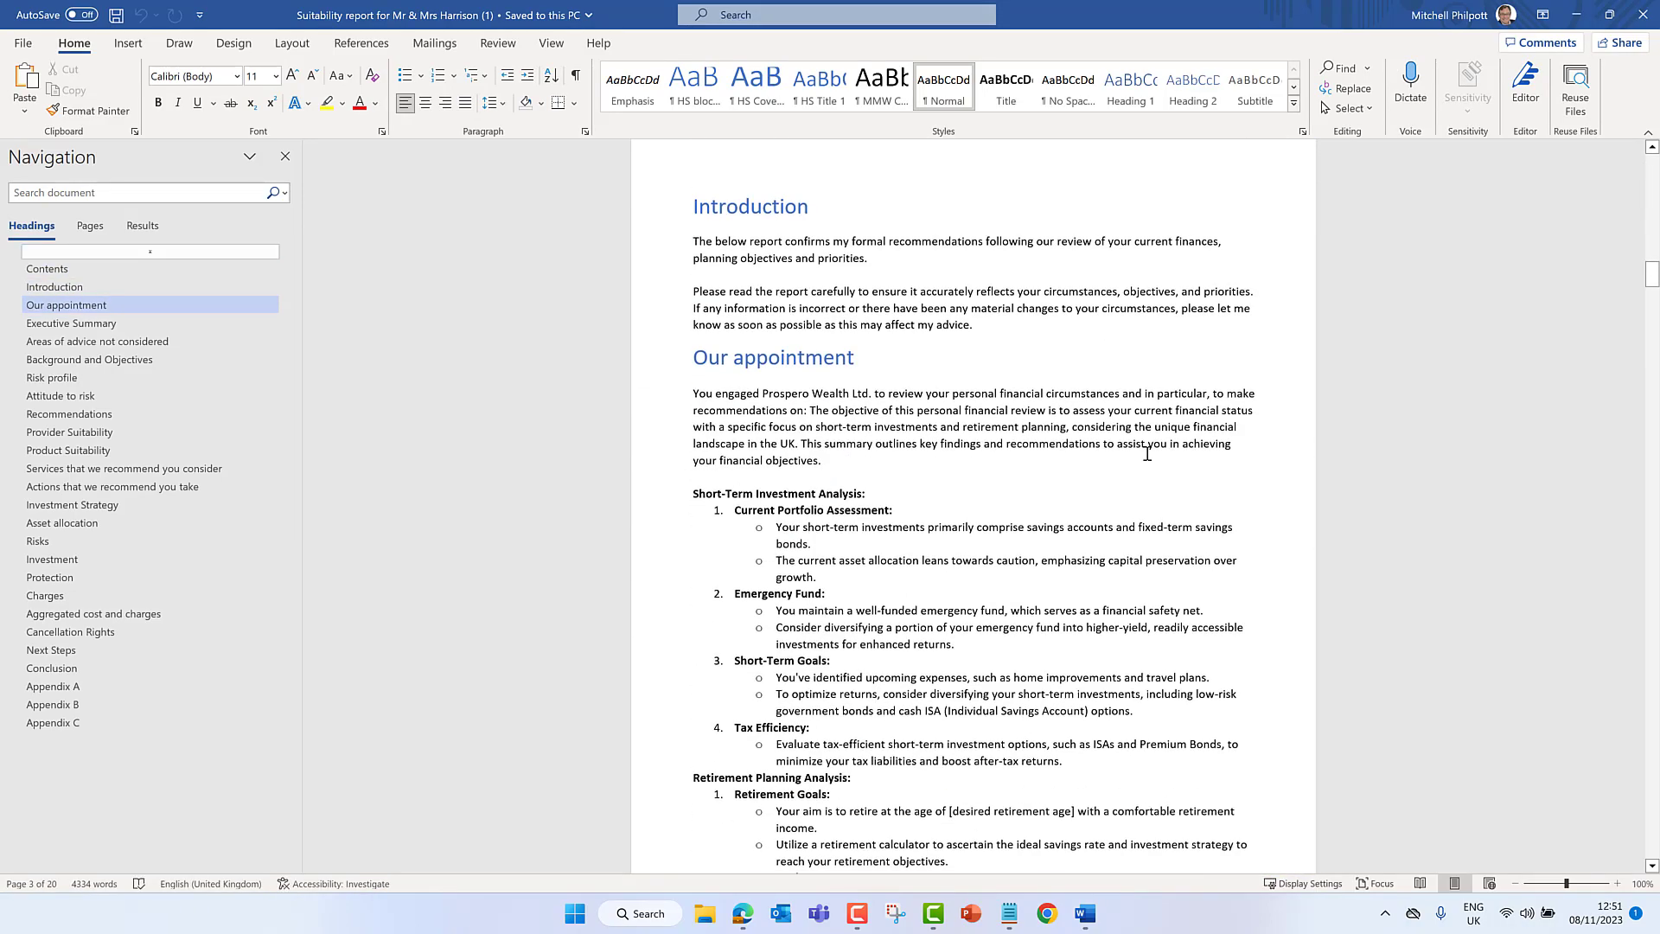
pyautogui.scroll(-20, 1147, 453)
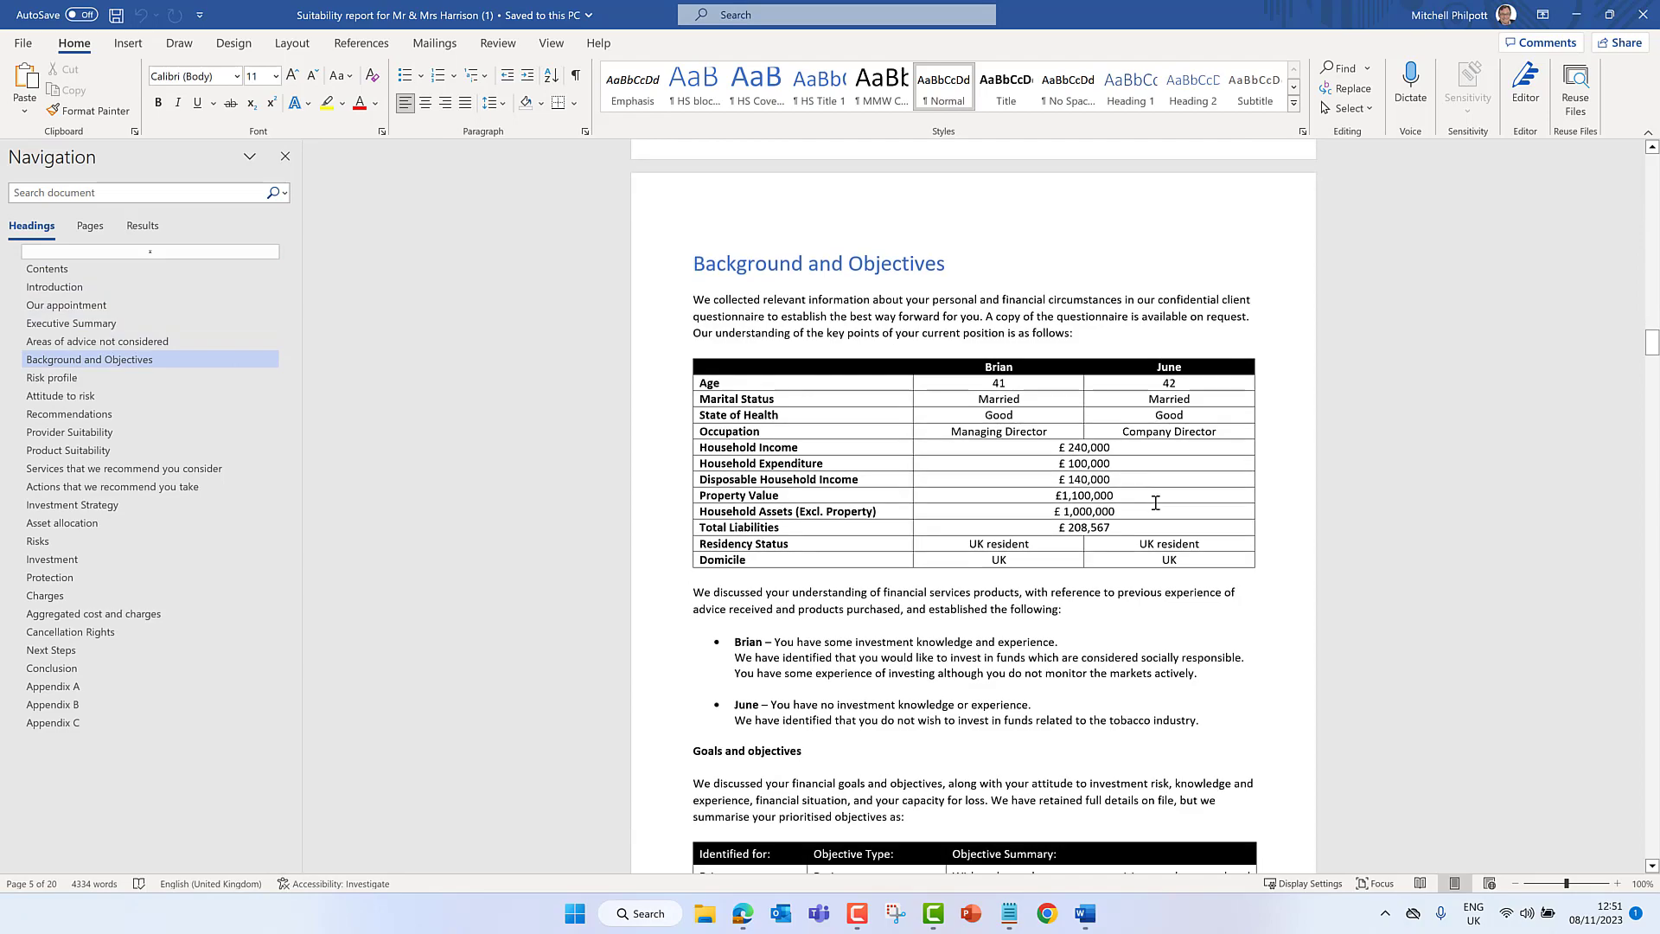
pyautogui.scroll(-20, 1155, 504)
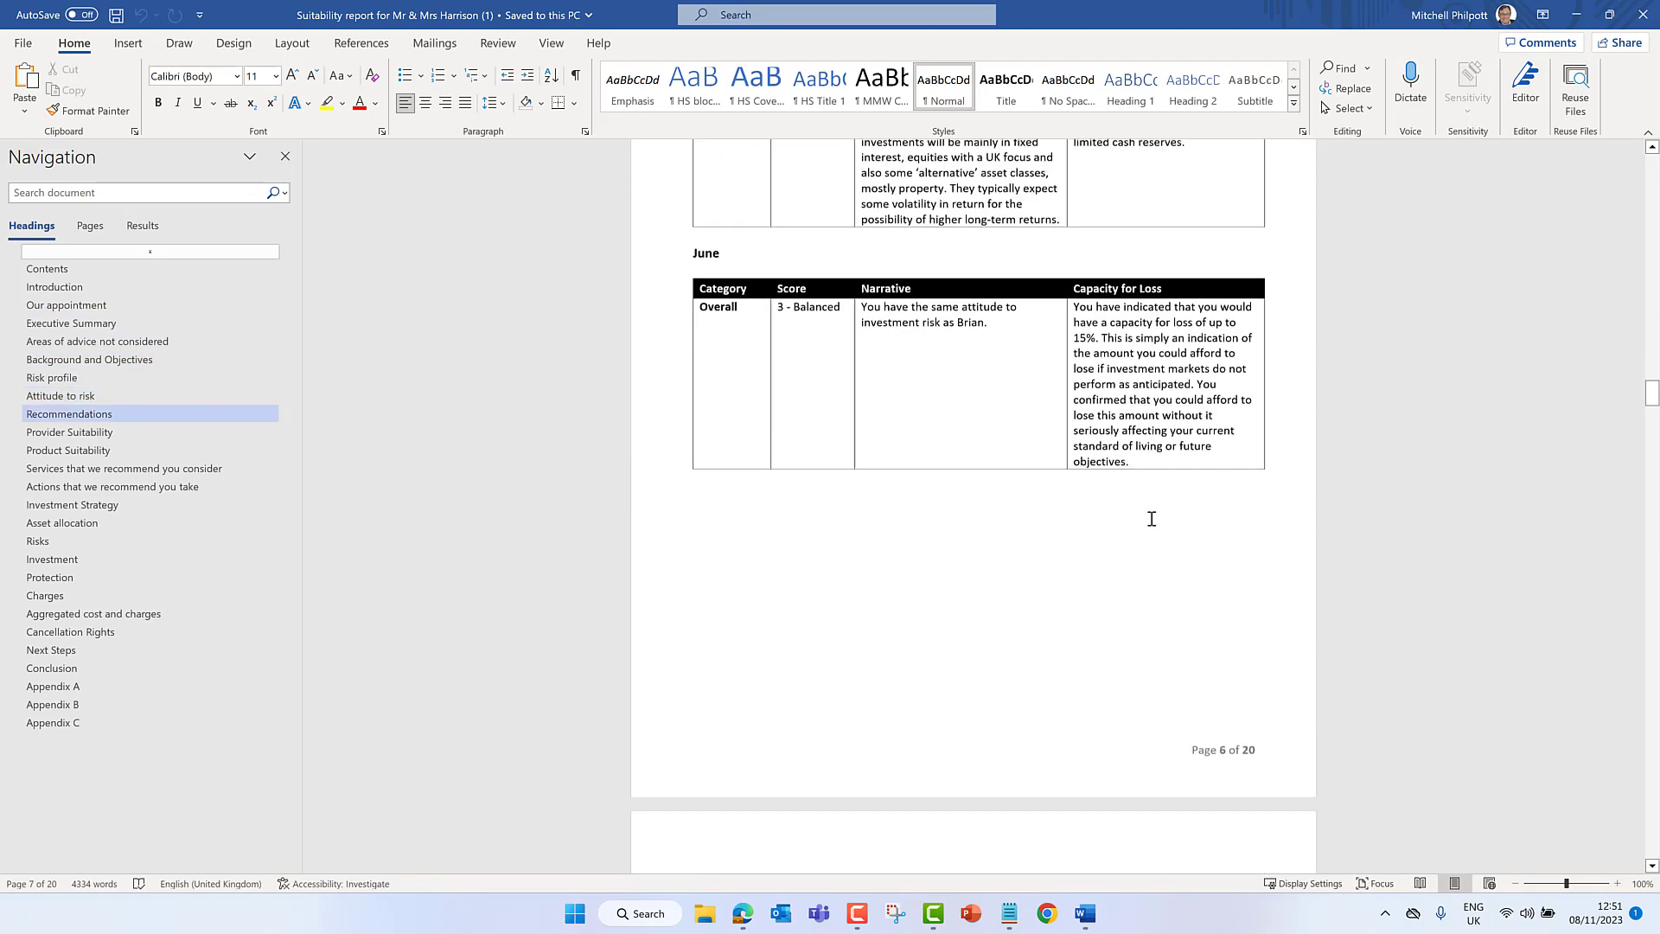
pyautogui.scroll(-8, 1151, 519)
# - View the BlackRock fund's KIIDs key investor document, then close it and return to the report
pyautogui.click(1232, 367)
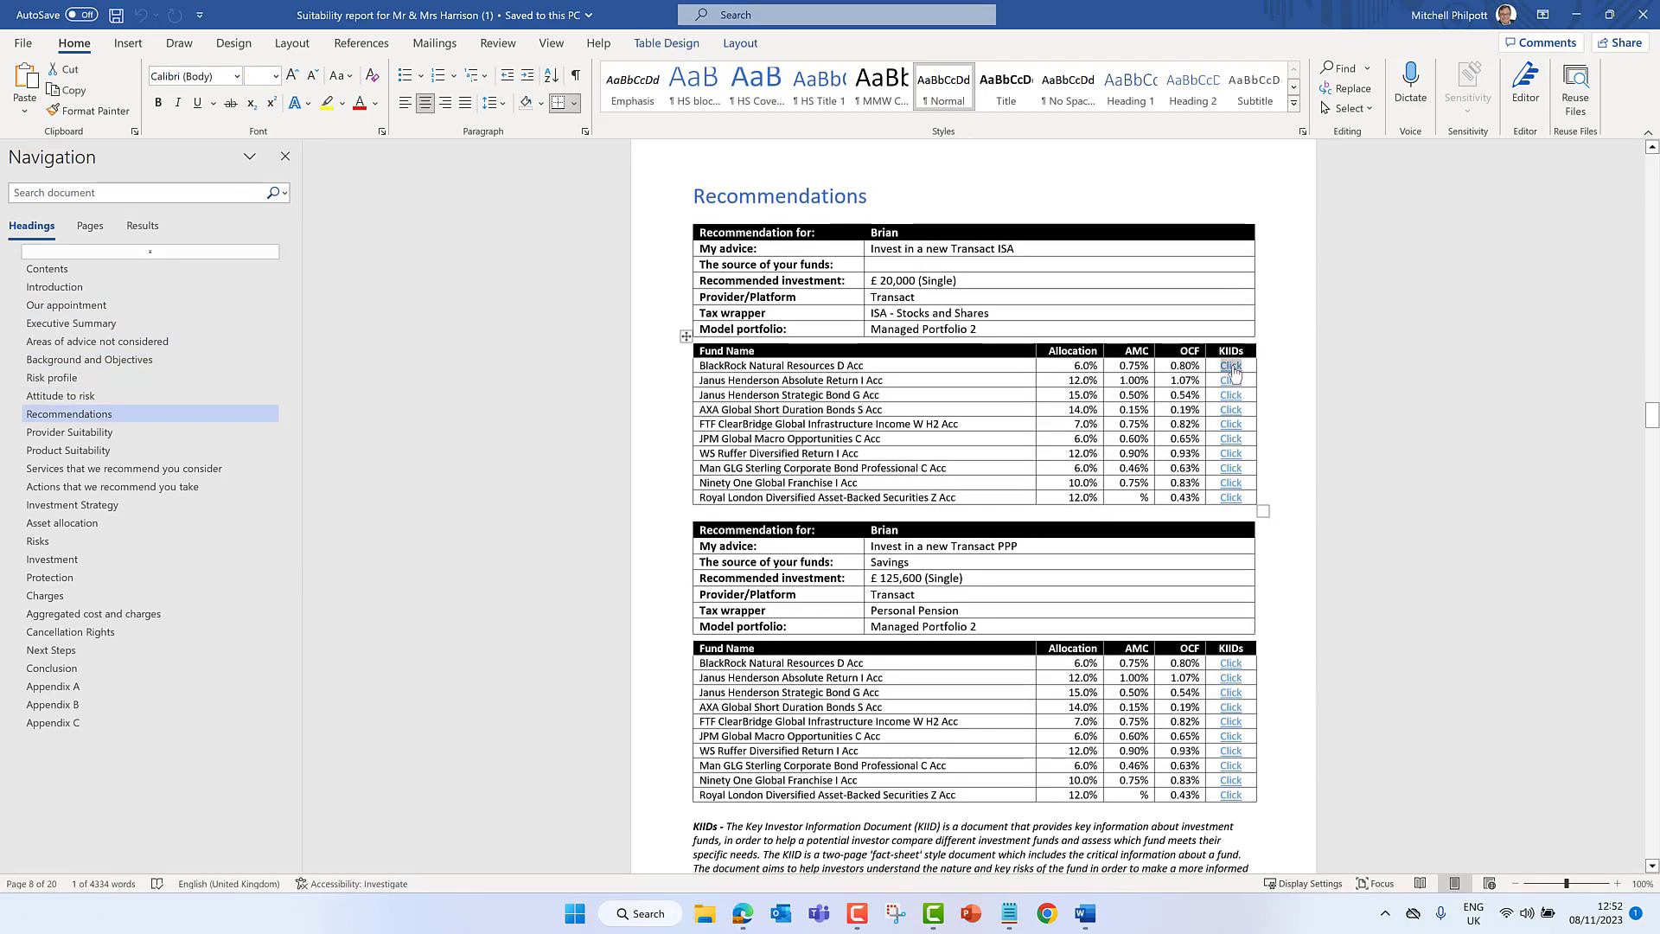
pyautogui.keyDown('ctrl'); pyautogui.click(1234, 370); pyautogui.keyUp('ctrl')
pyautogui.scroll(-10, 879, 385)
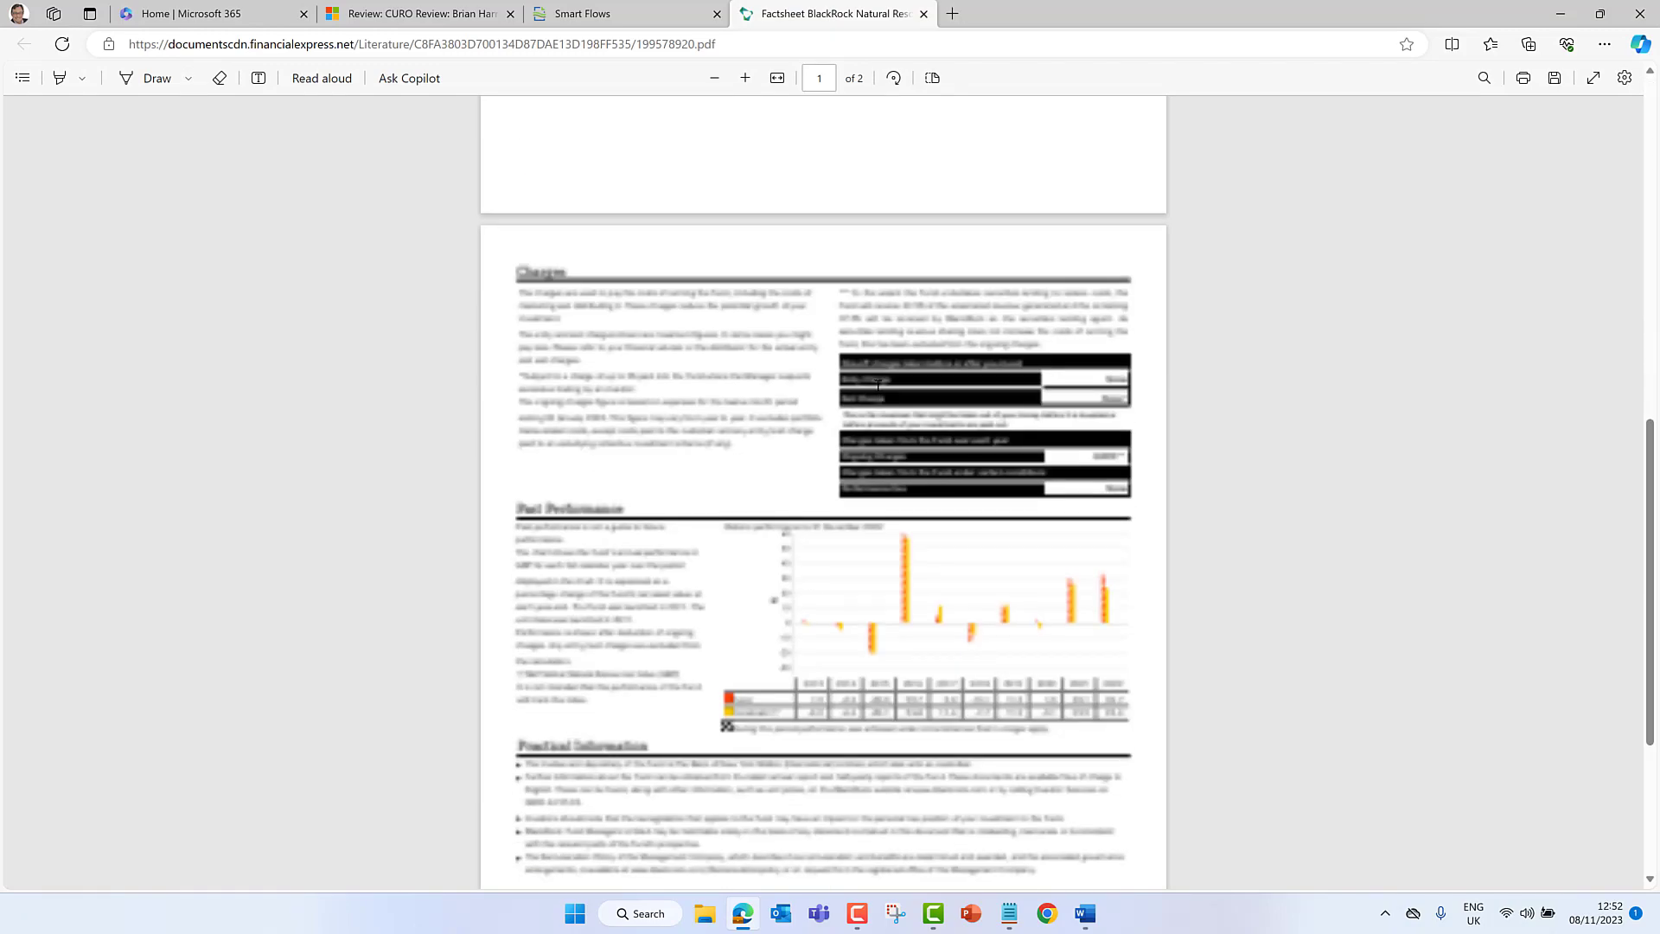
pyautogui.scroll(10, 880, 387)
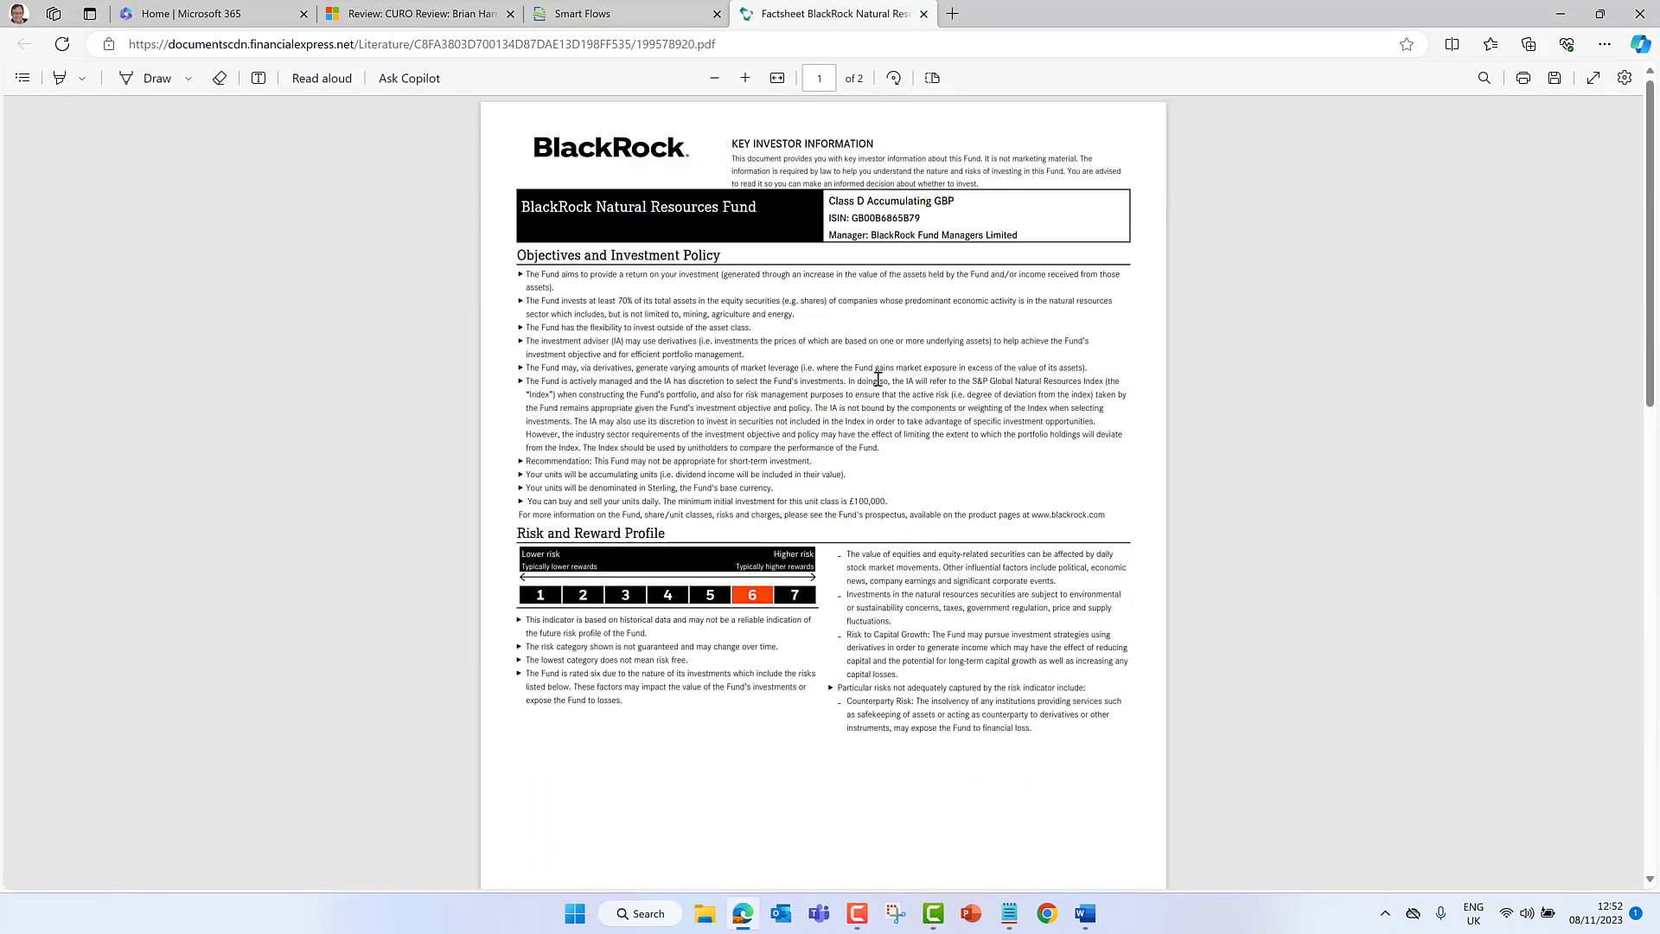
pyautogui.click(923, 14)
# - Jump to the Provider Suitability and Product Suitability sections using the Navigation pane headings
pyautogui.click(104, 432)
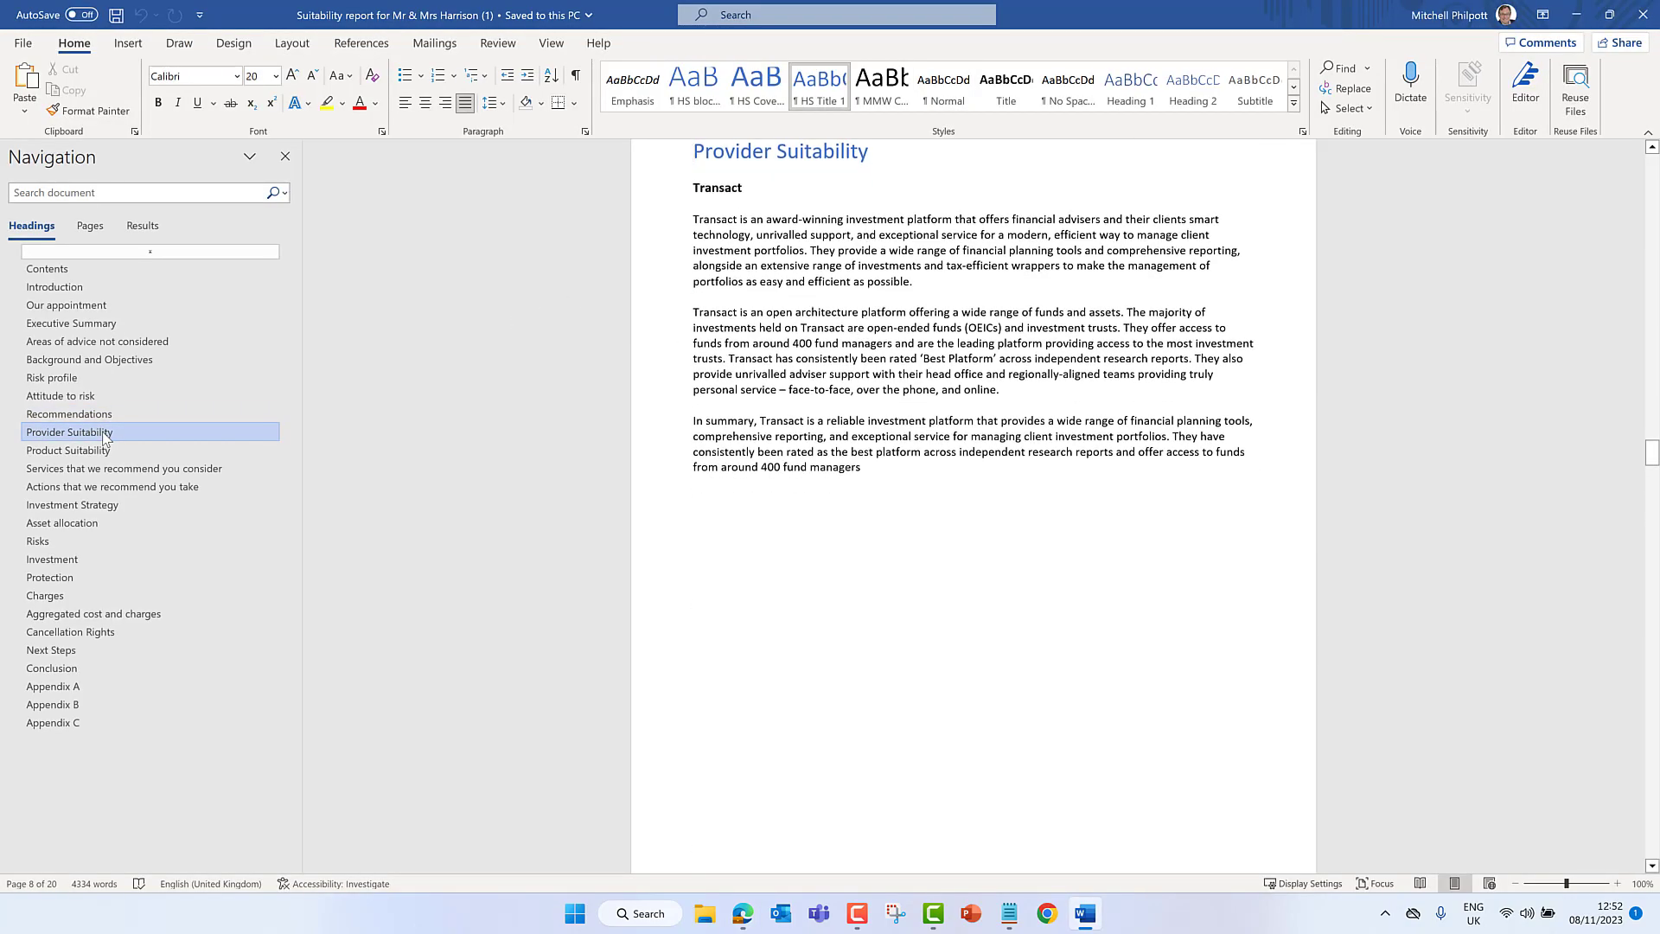
pyautogui.click(92, 451)
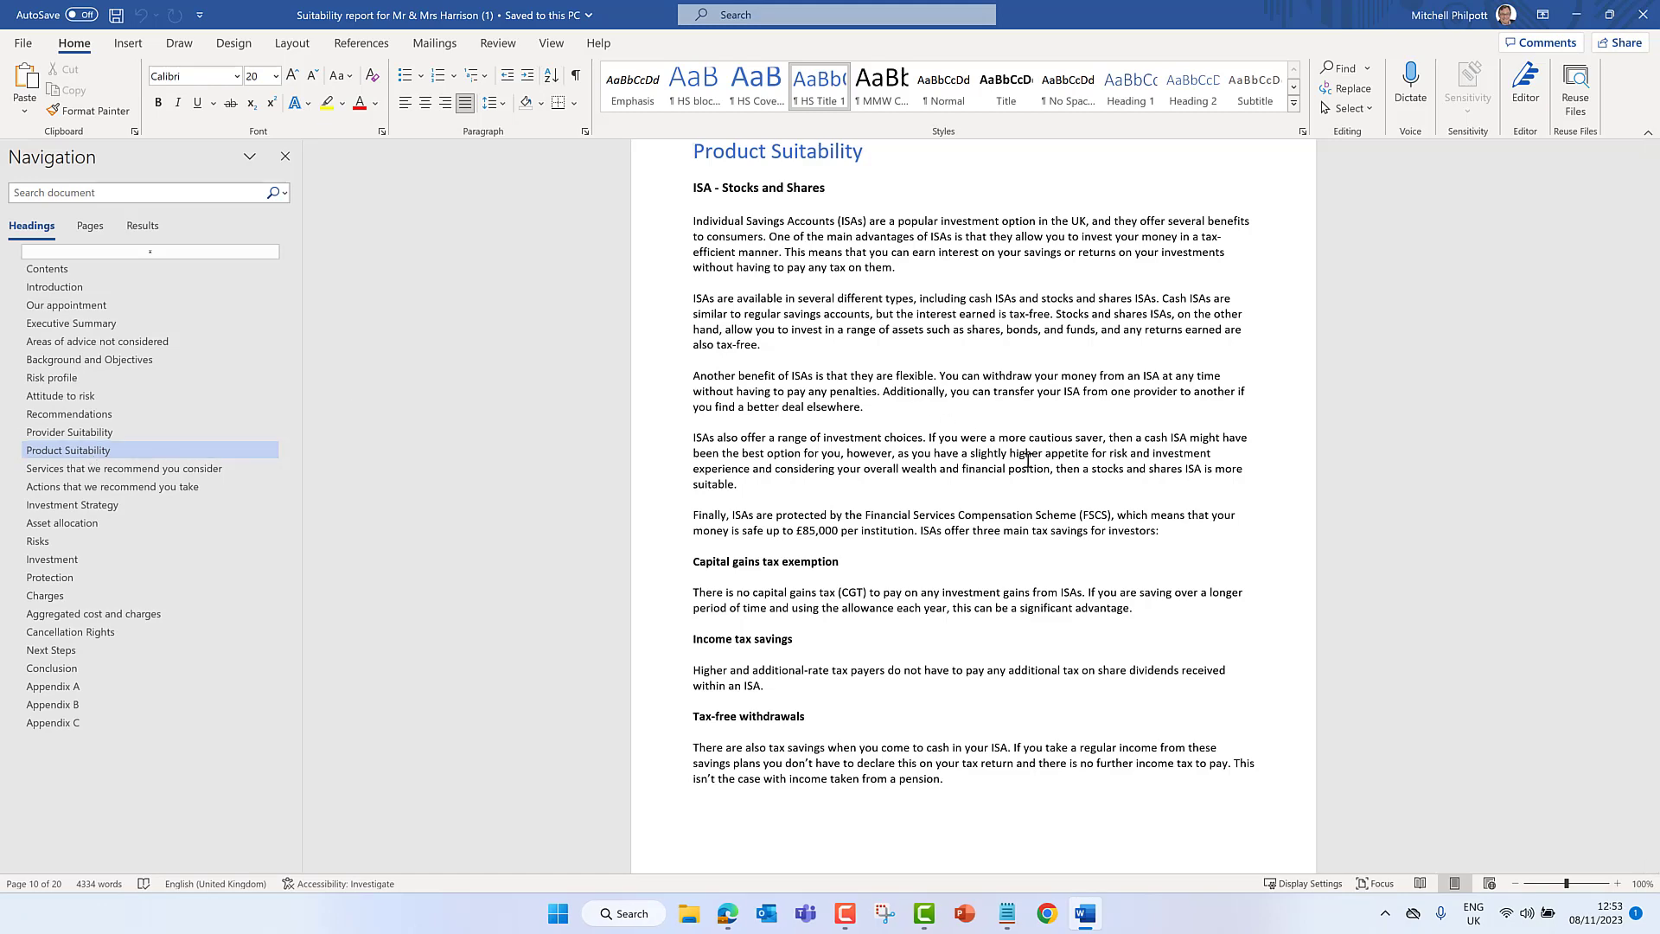
pyautogui.scroll(4, 1029, 466)
pyautogui.scroll(20, 1029, 467)
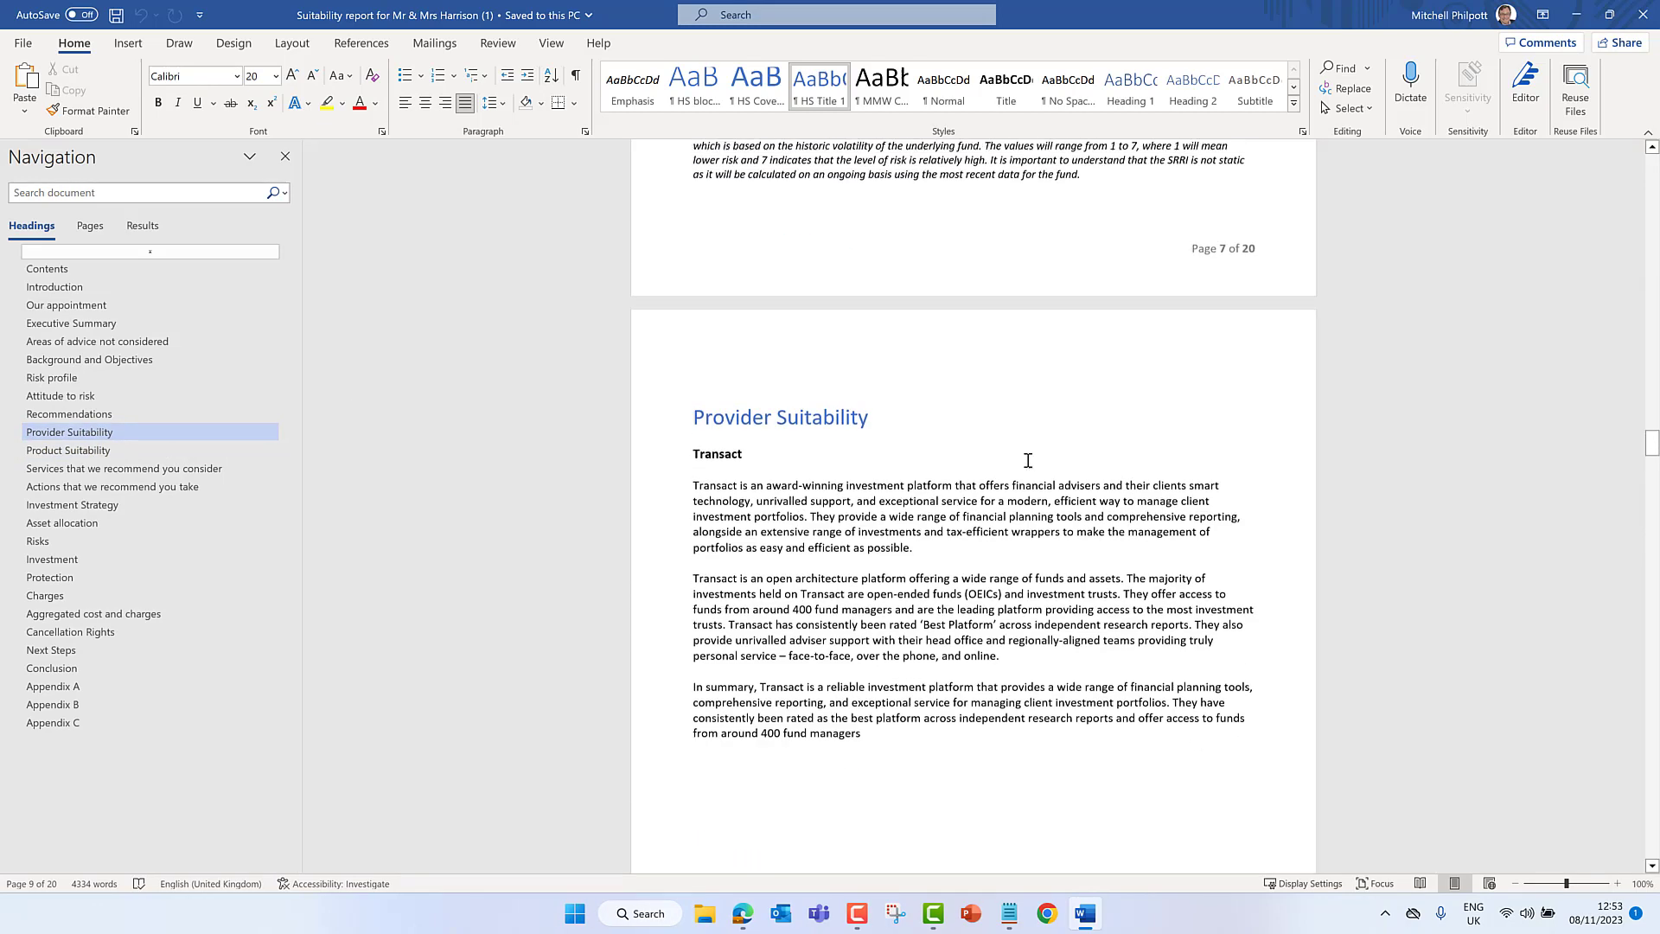
pyautogui.scroll(20, 1029, 466)
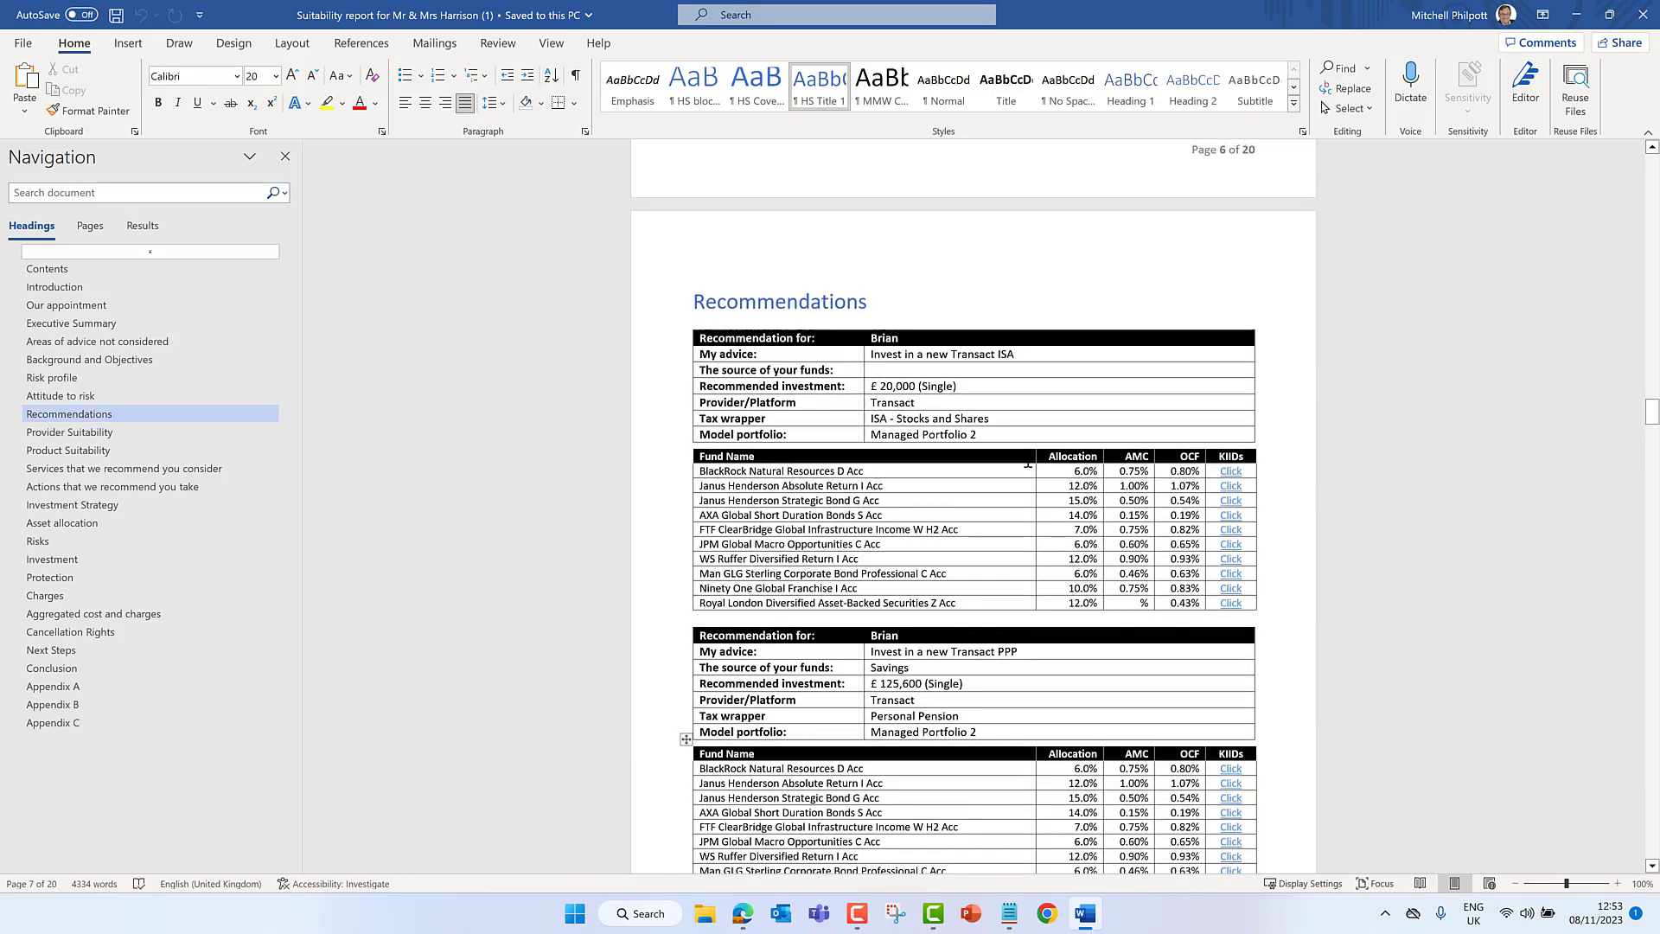
# - Close Word, return to the CURO review's Advice tab, and open the Estate/Tax planning requirement
pyautogui.click(1639, 17)
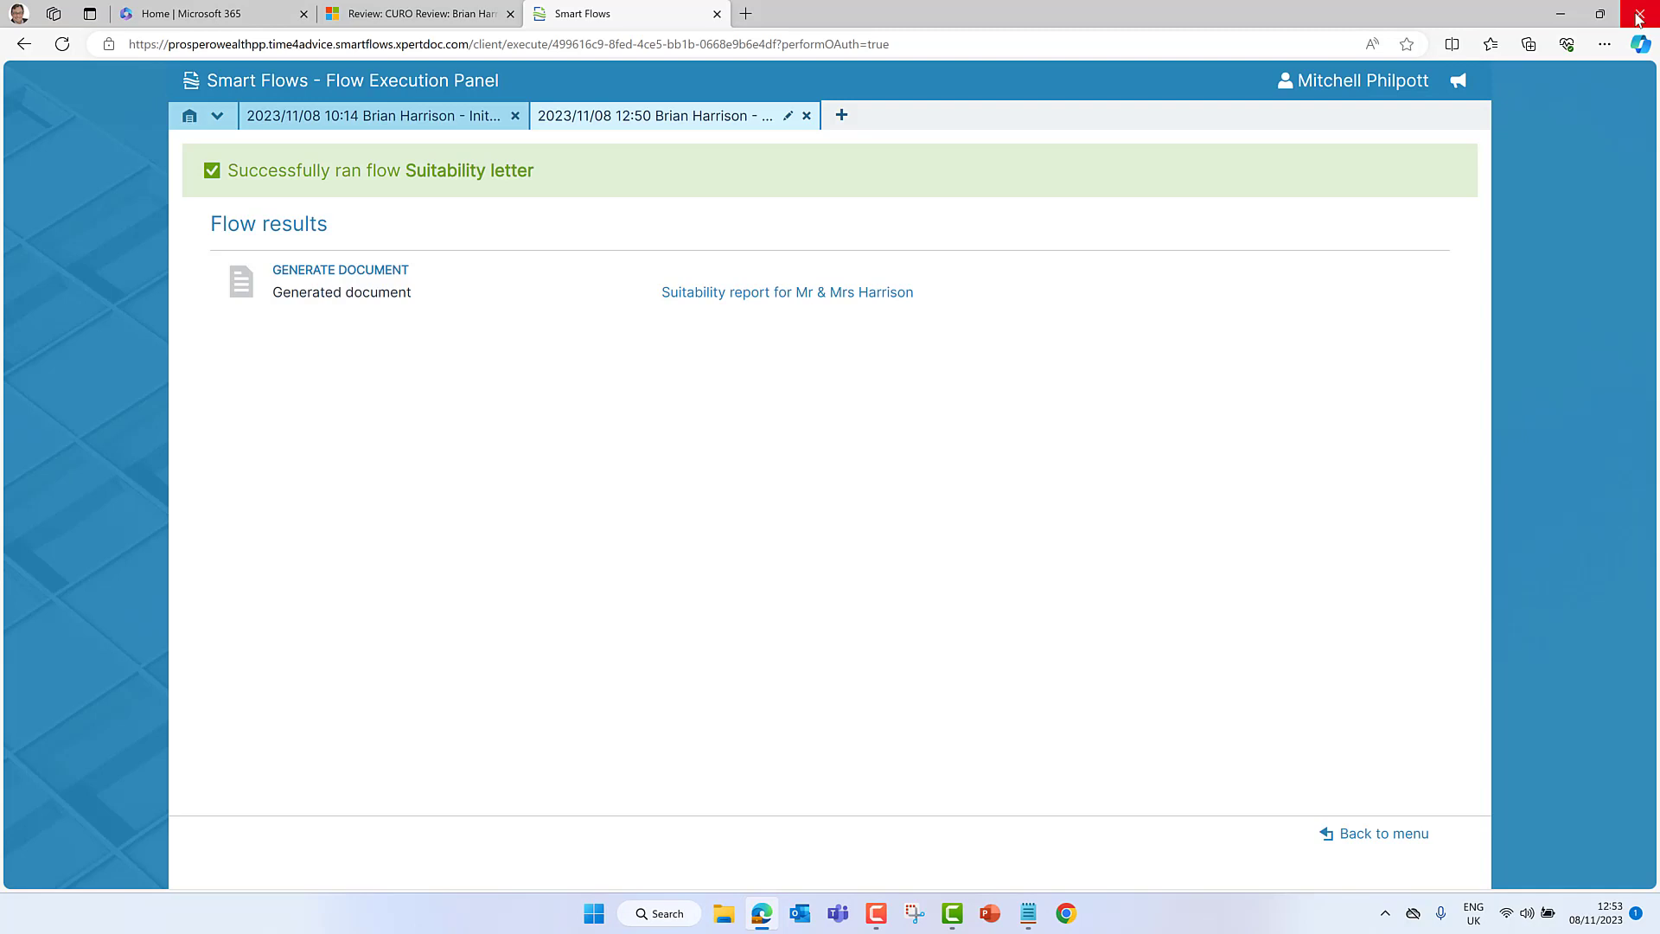
pyautogui.click(461, 29)
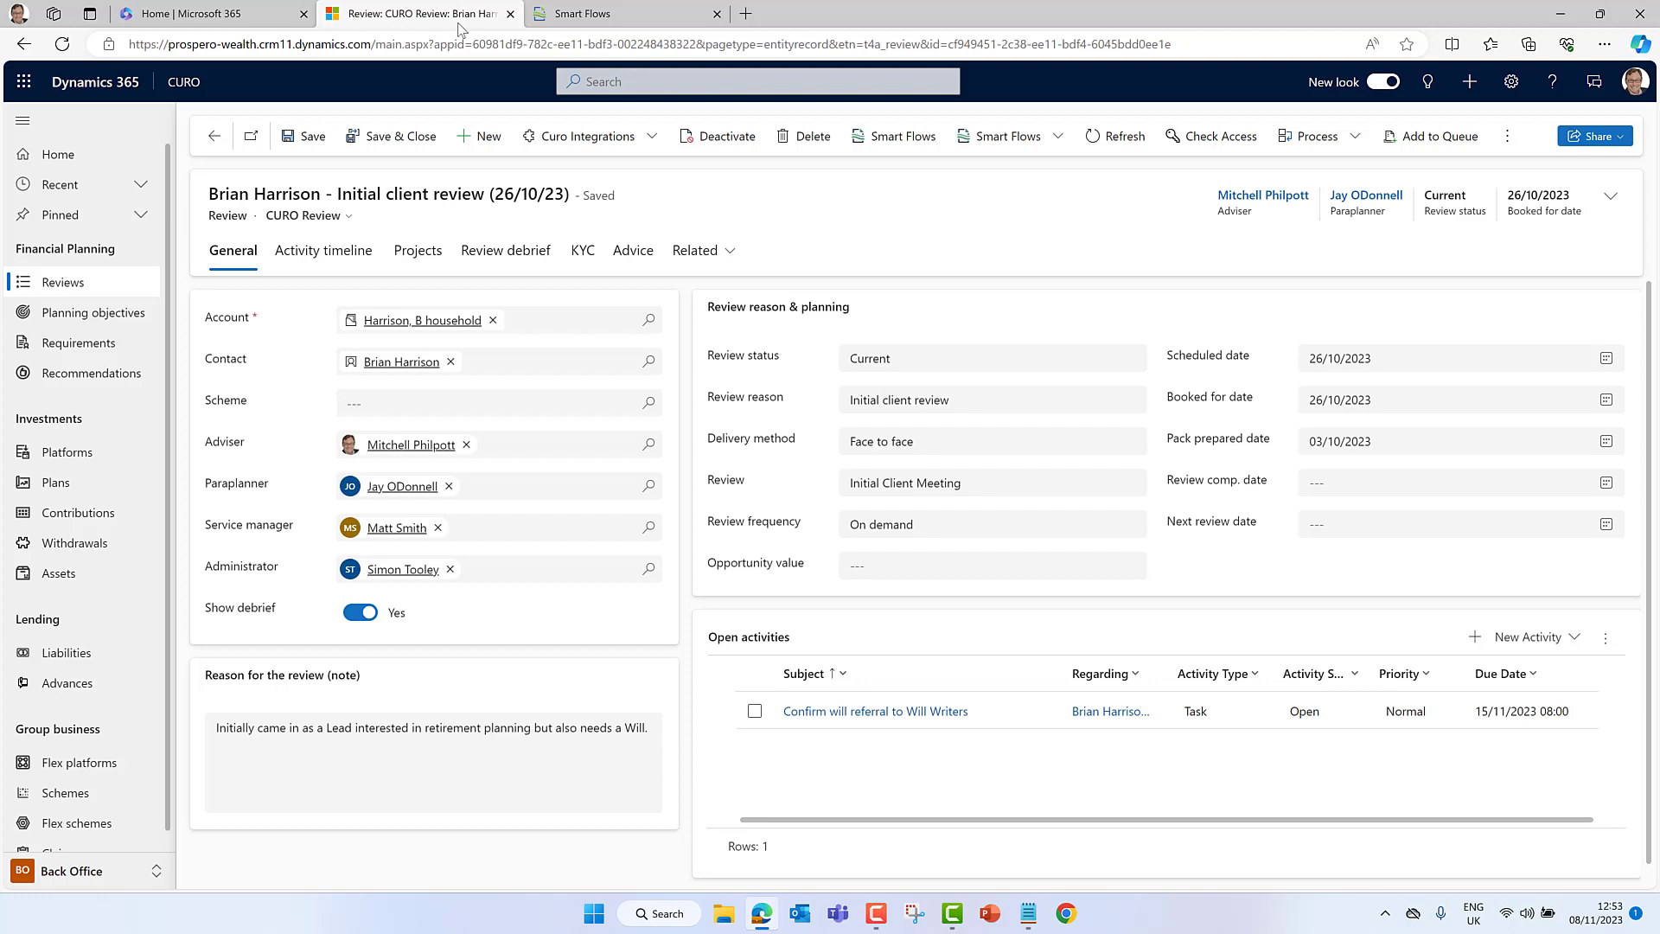
pyautogui.click(636, 254)
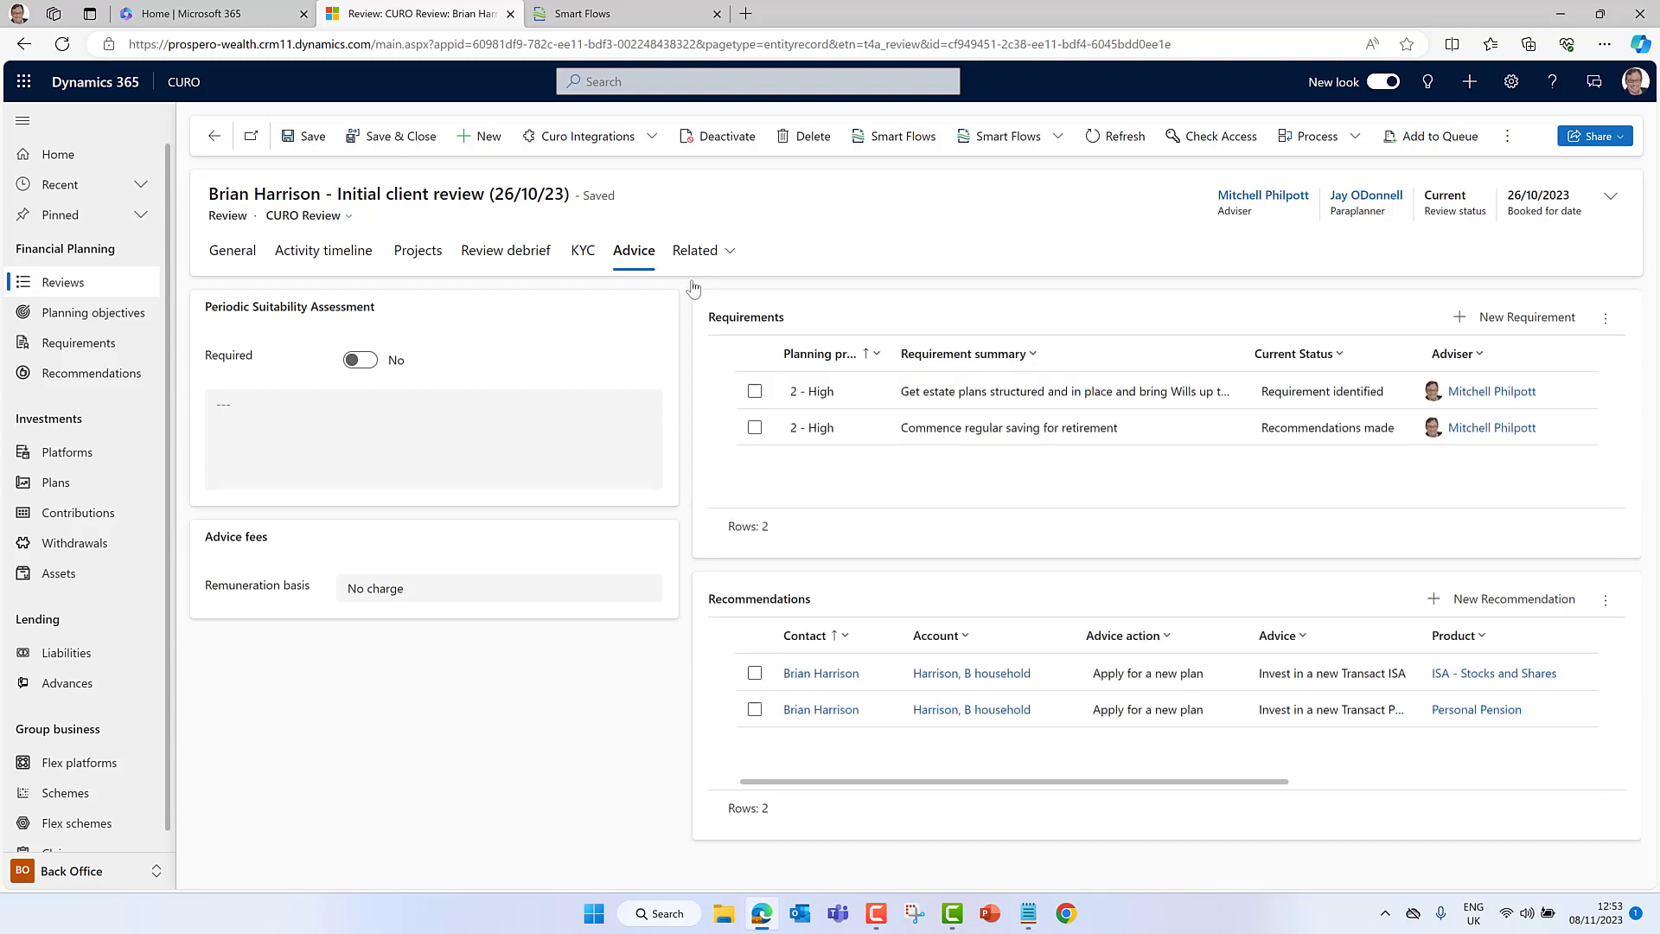
pyautogui.doubleClick(1006, 394)
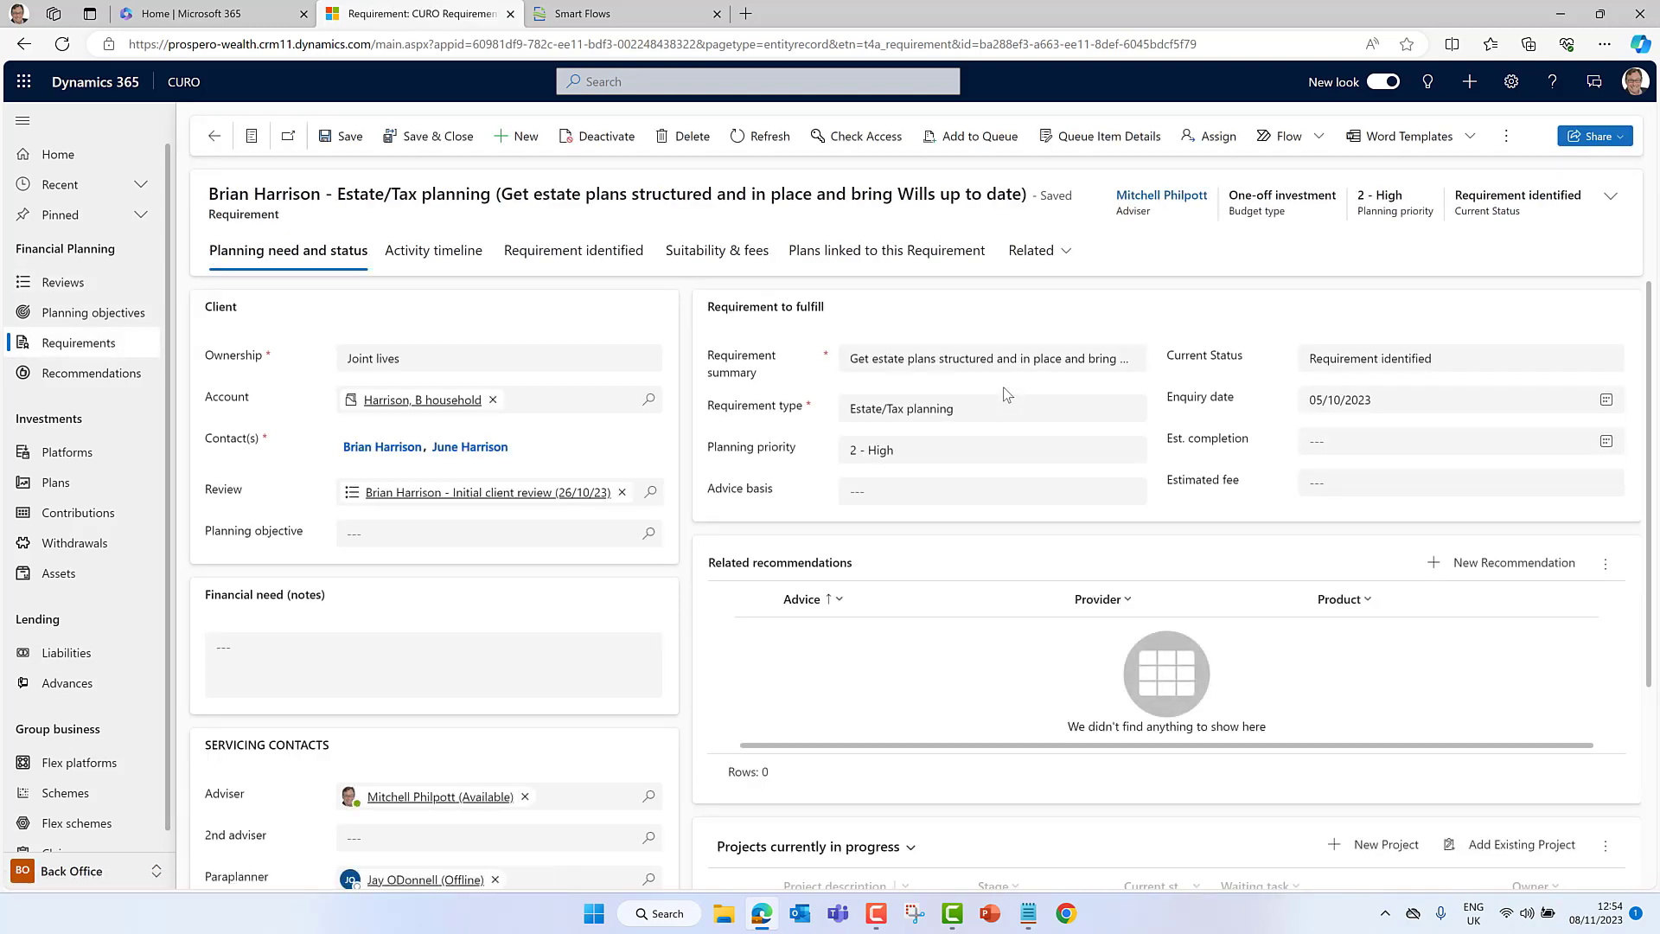
# - Start a new recommendation with advice 'Get Wills written for you both' and solution type Service
pyautogui.click(1459, 565)
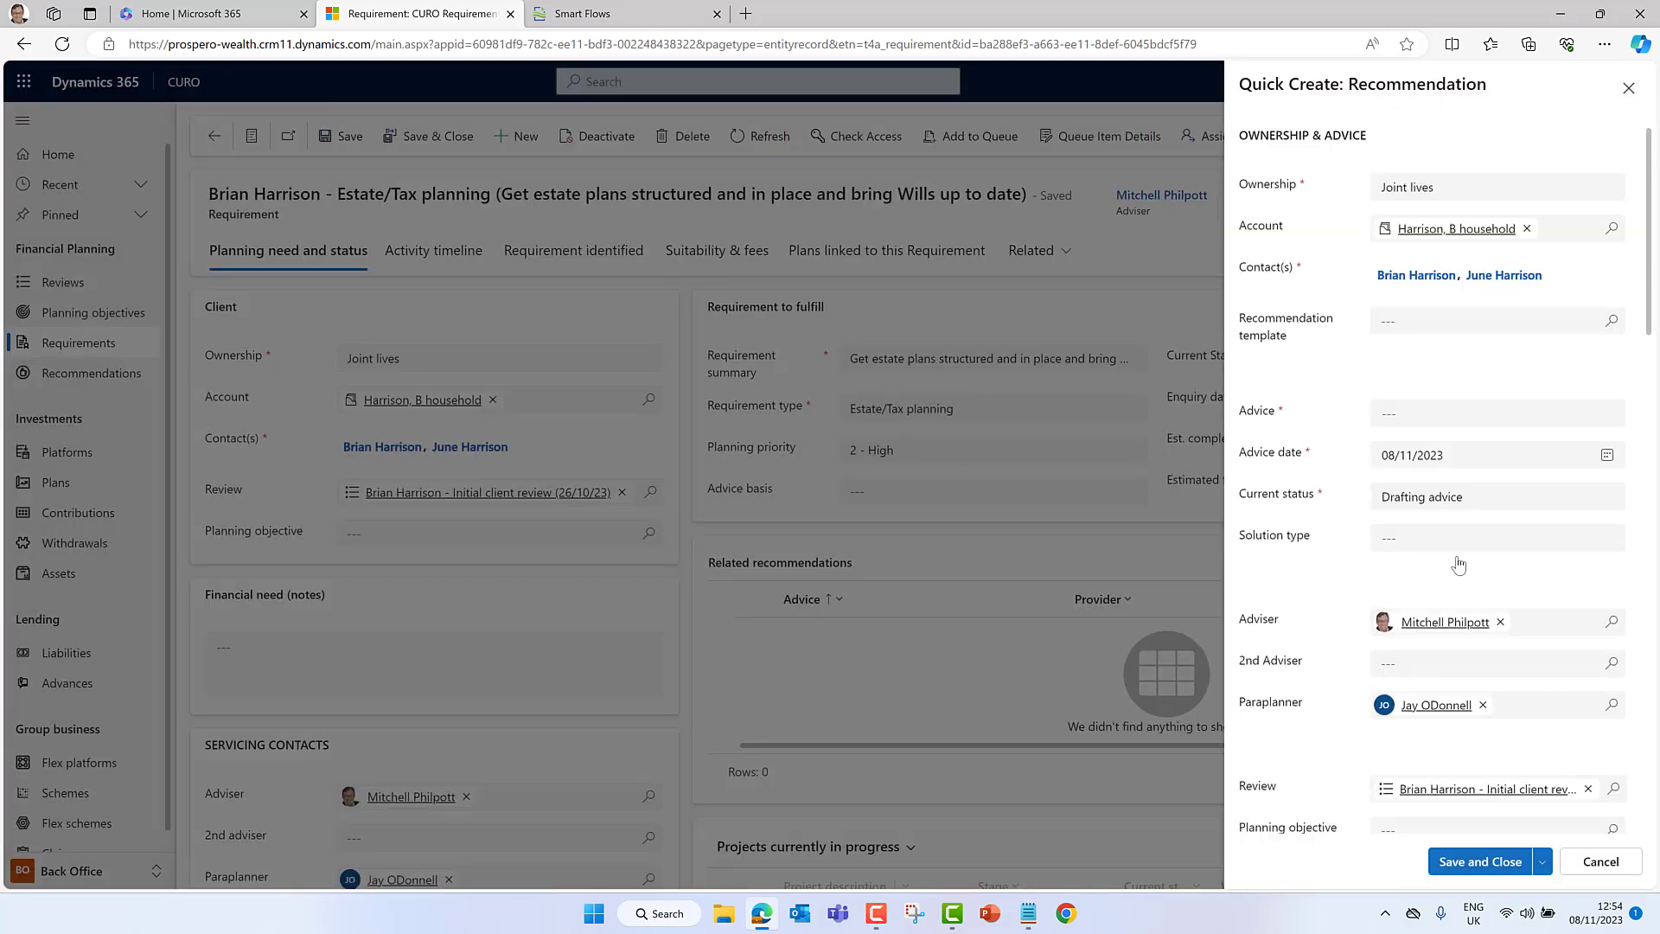
pyautogui.click(1404, 413)
pyautogui.write('Get Wills wr')
pyautogui.write('itten for you both')
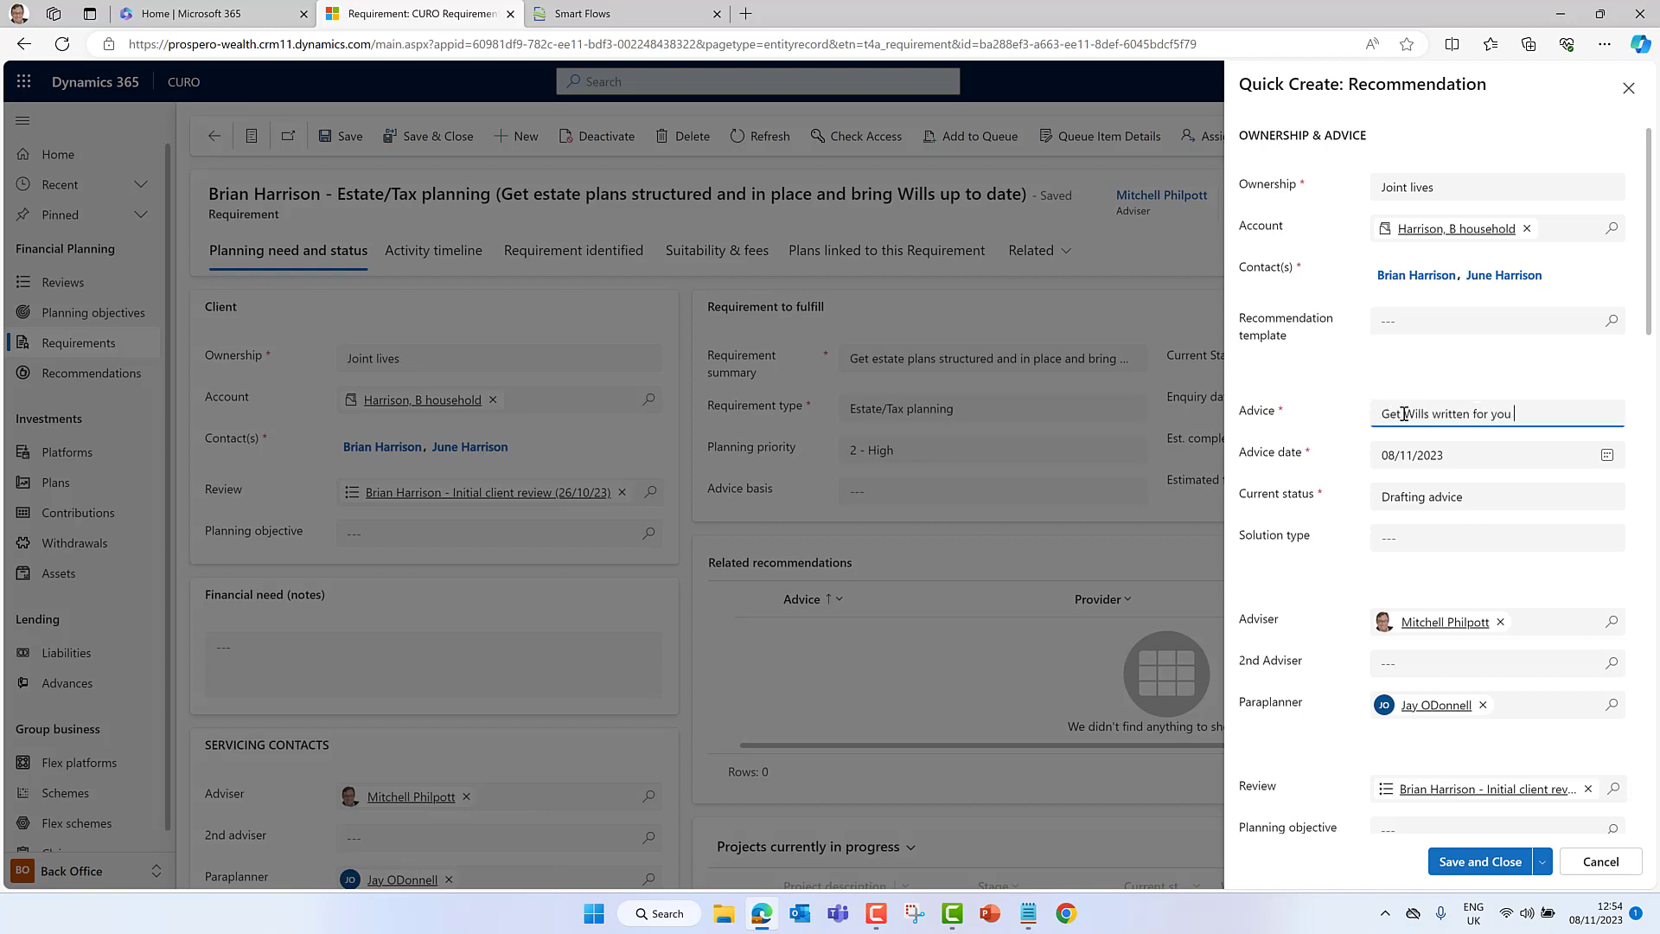
pyautogui.click(1425, 541)
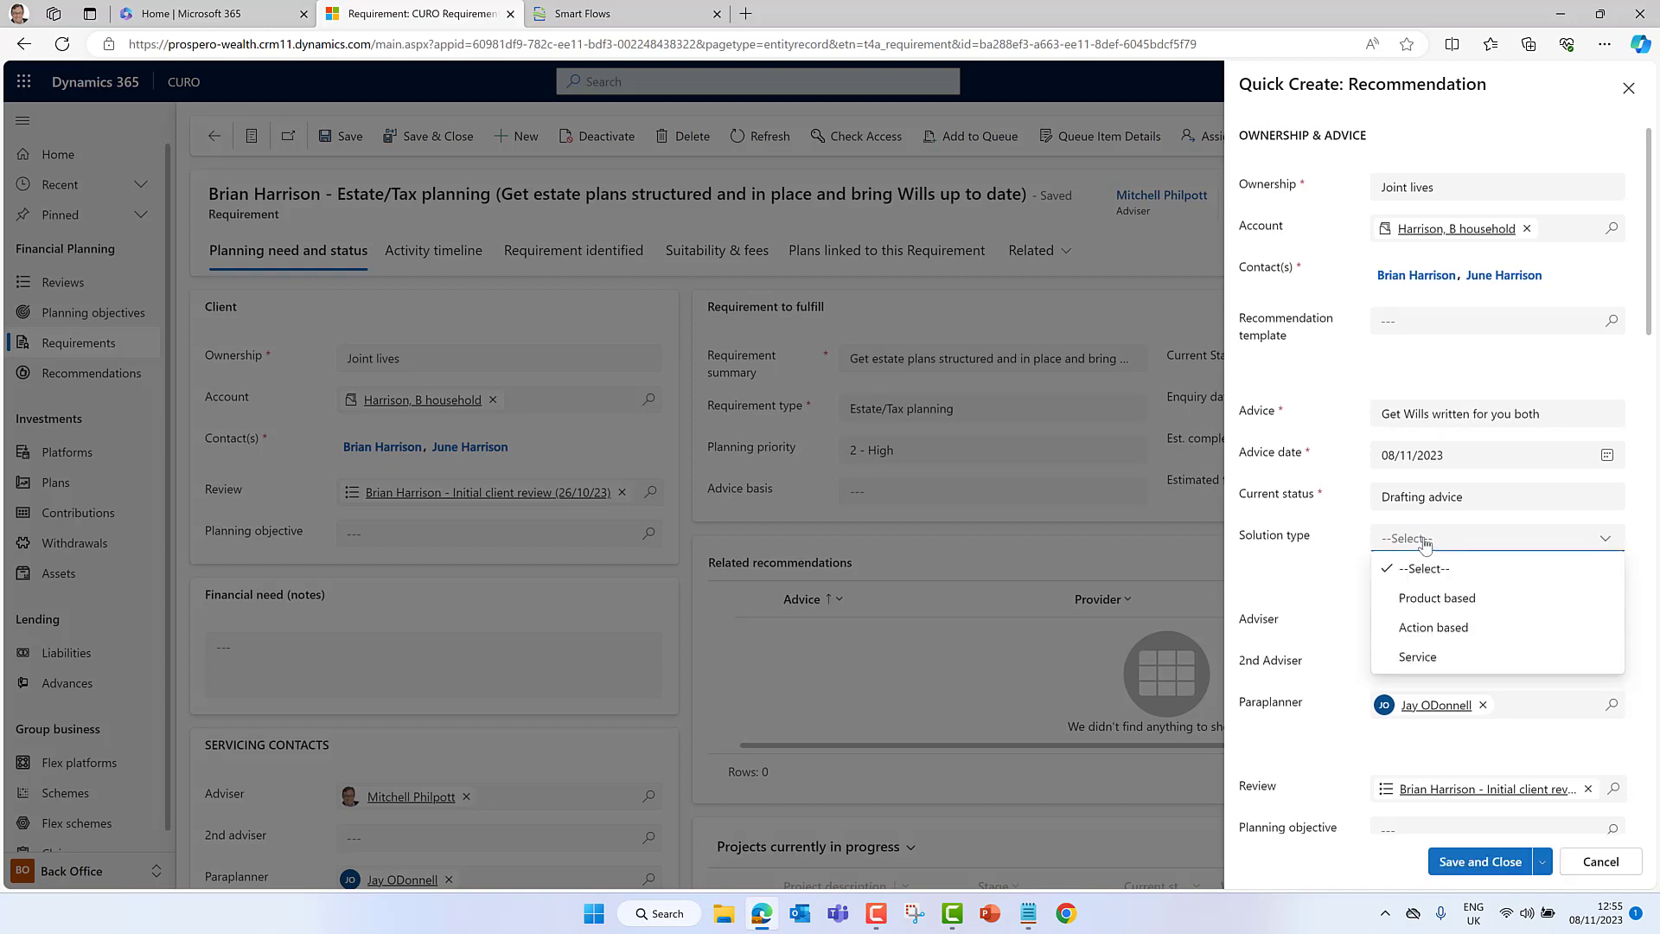
pyautogui.click(1438, 659)
pyautogui.scroll(-5, 1443, 667)
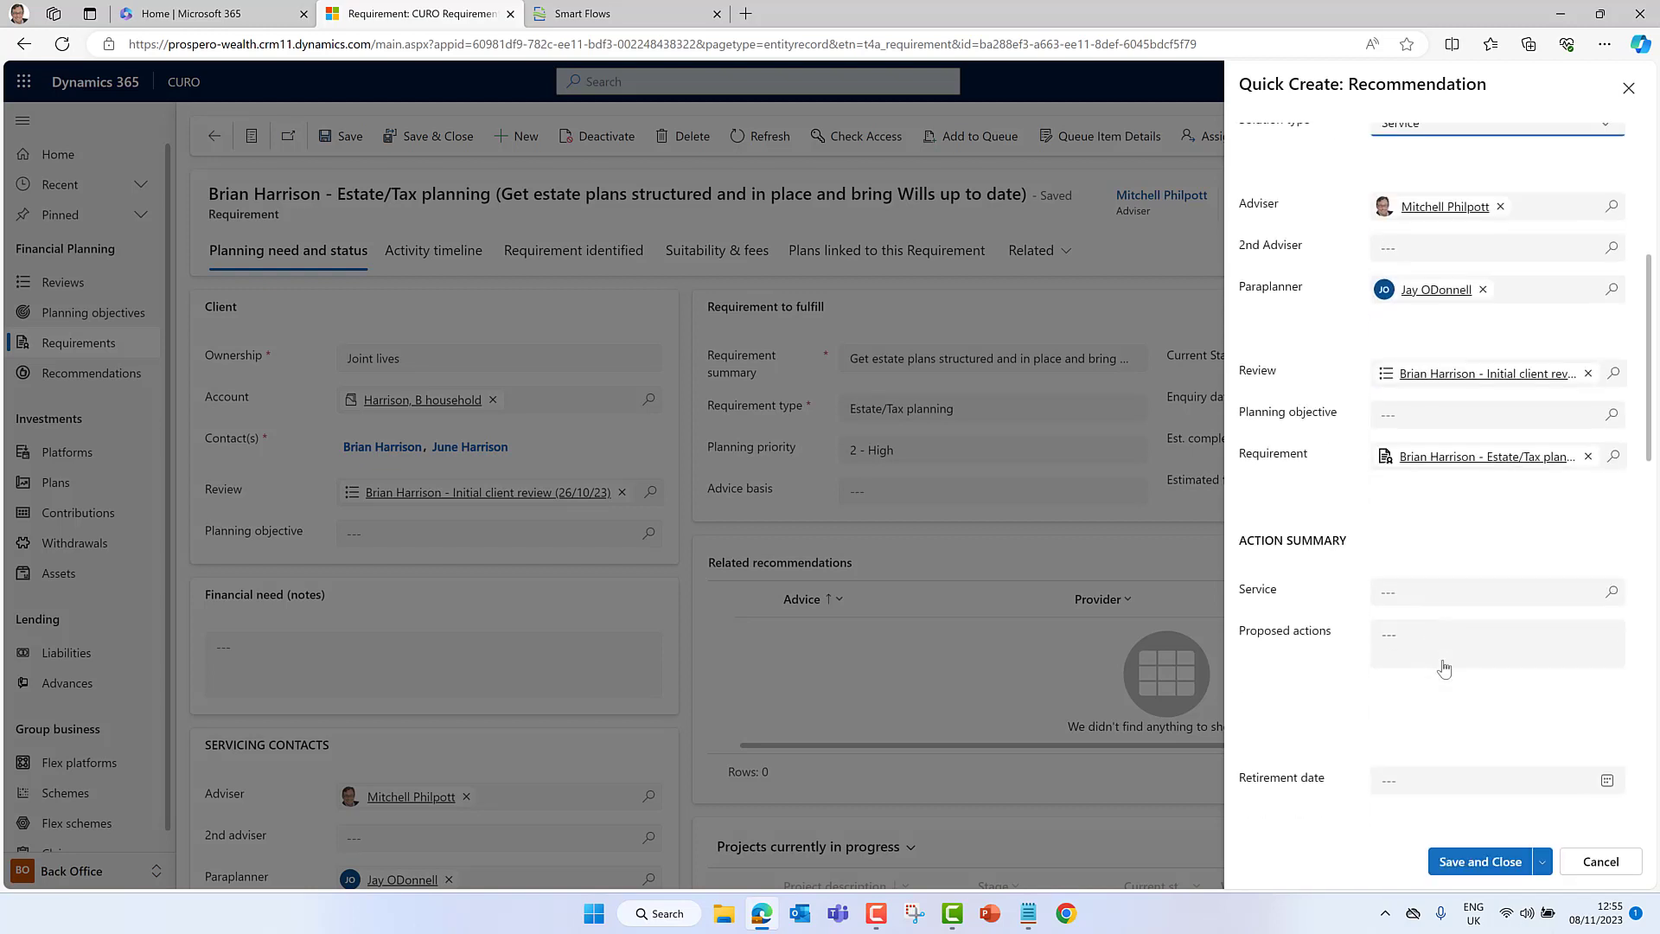
# - Pick the Will writing service, add proposed actions about consulting the internal expert team, and save
pyautogui.click(1610, 595)
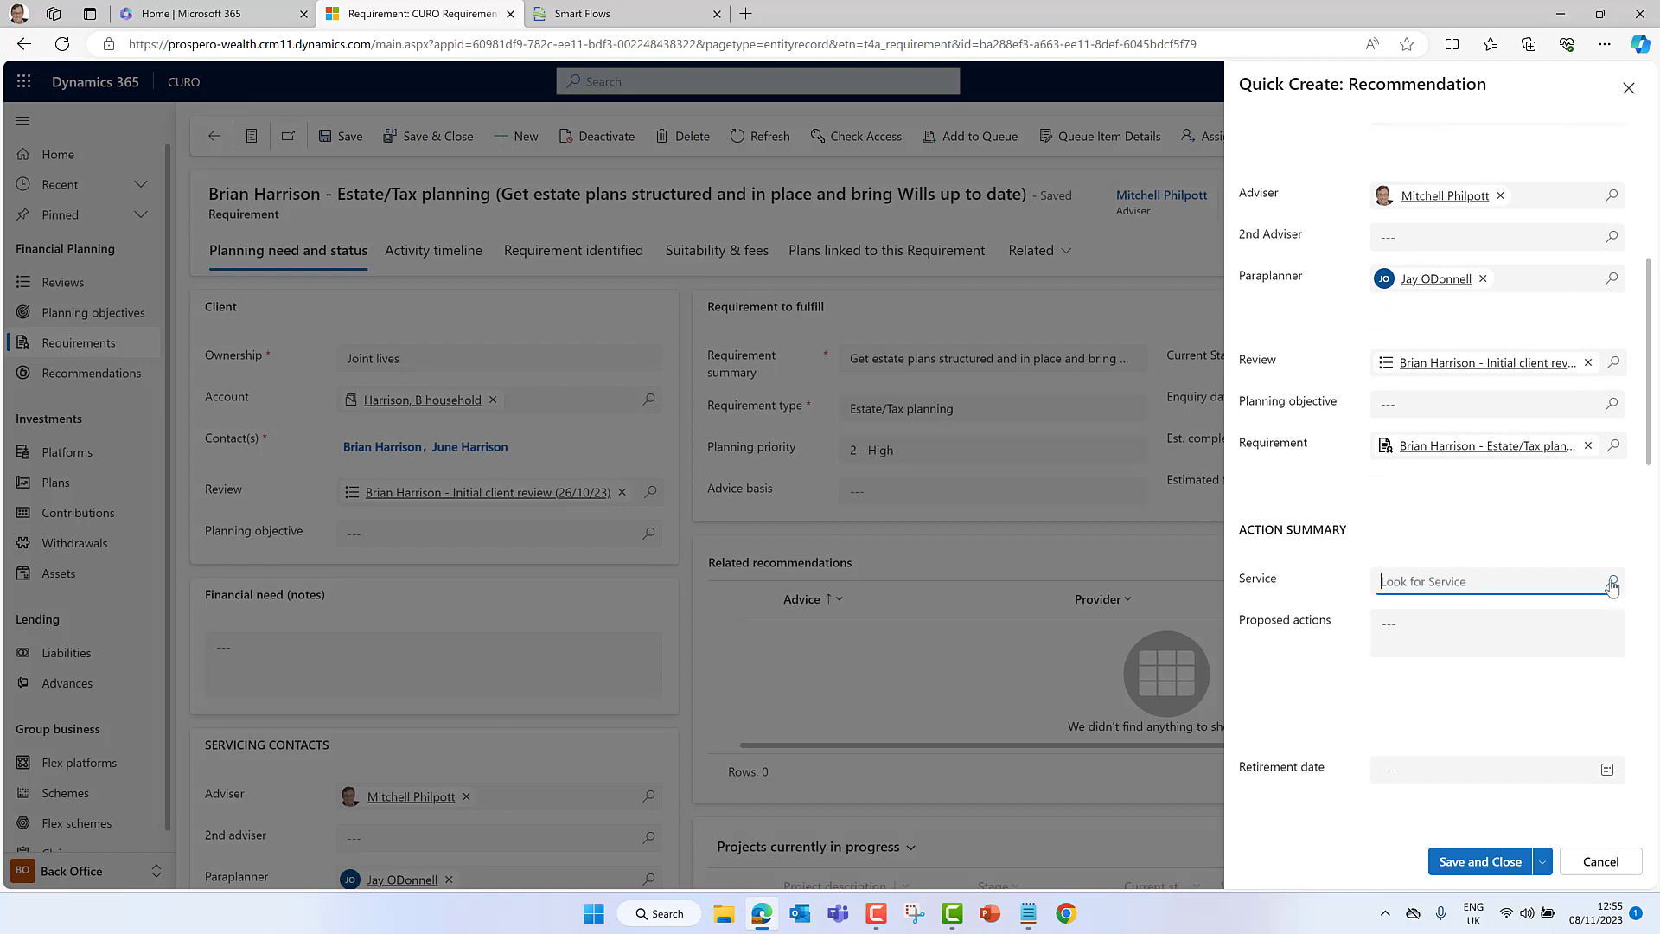
pyautogui.click(1612, 584)
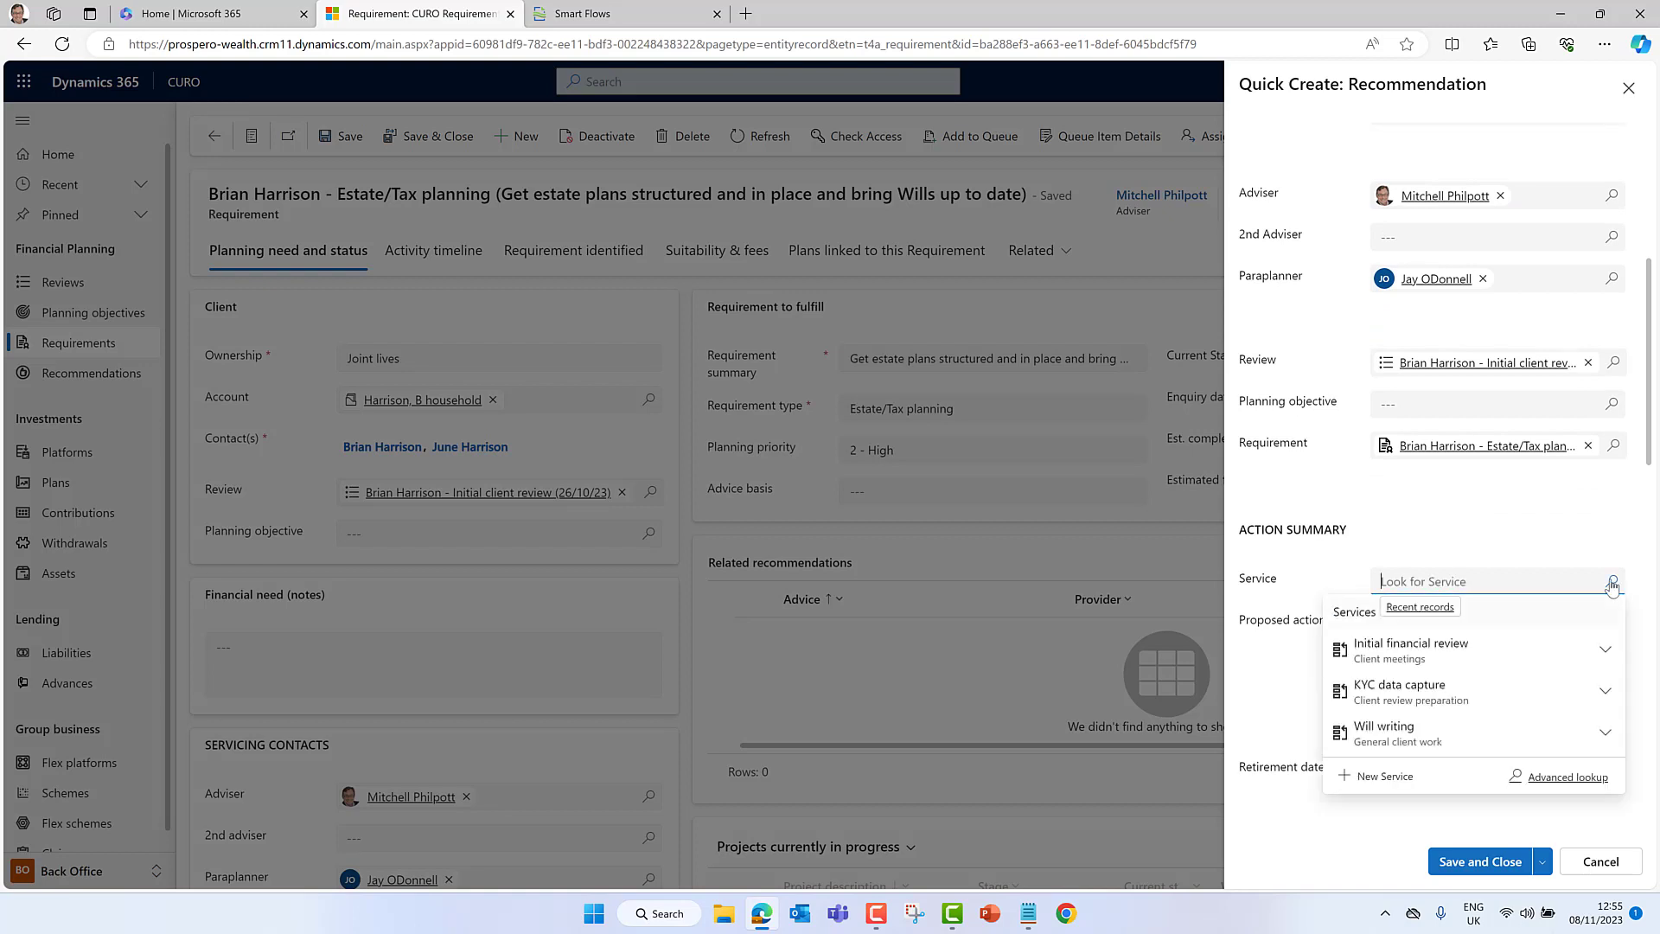
pyautogui.click(1418, 735)
pyautogui.click(1414, 634)
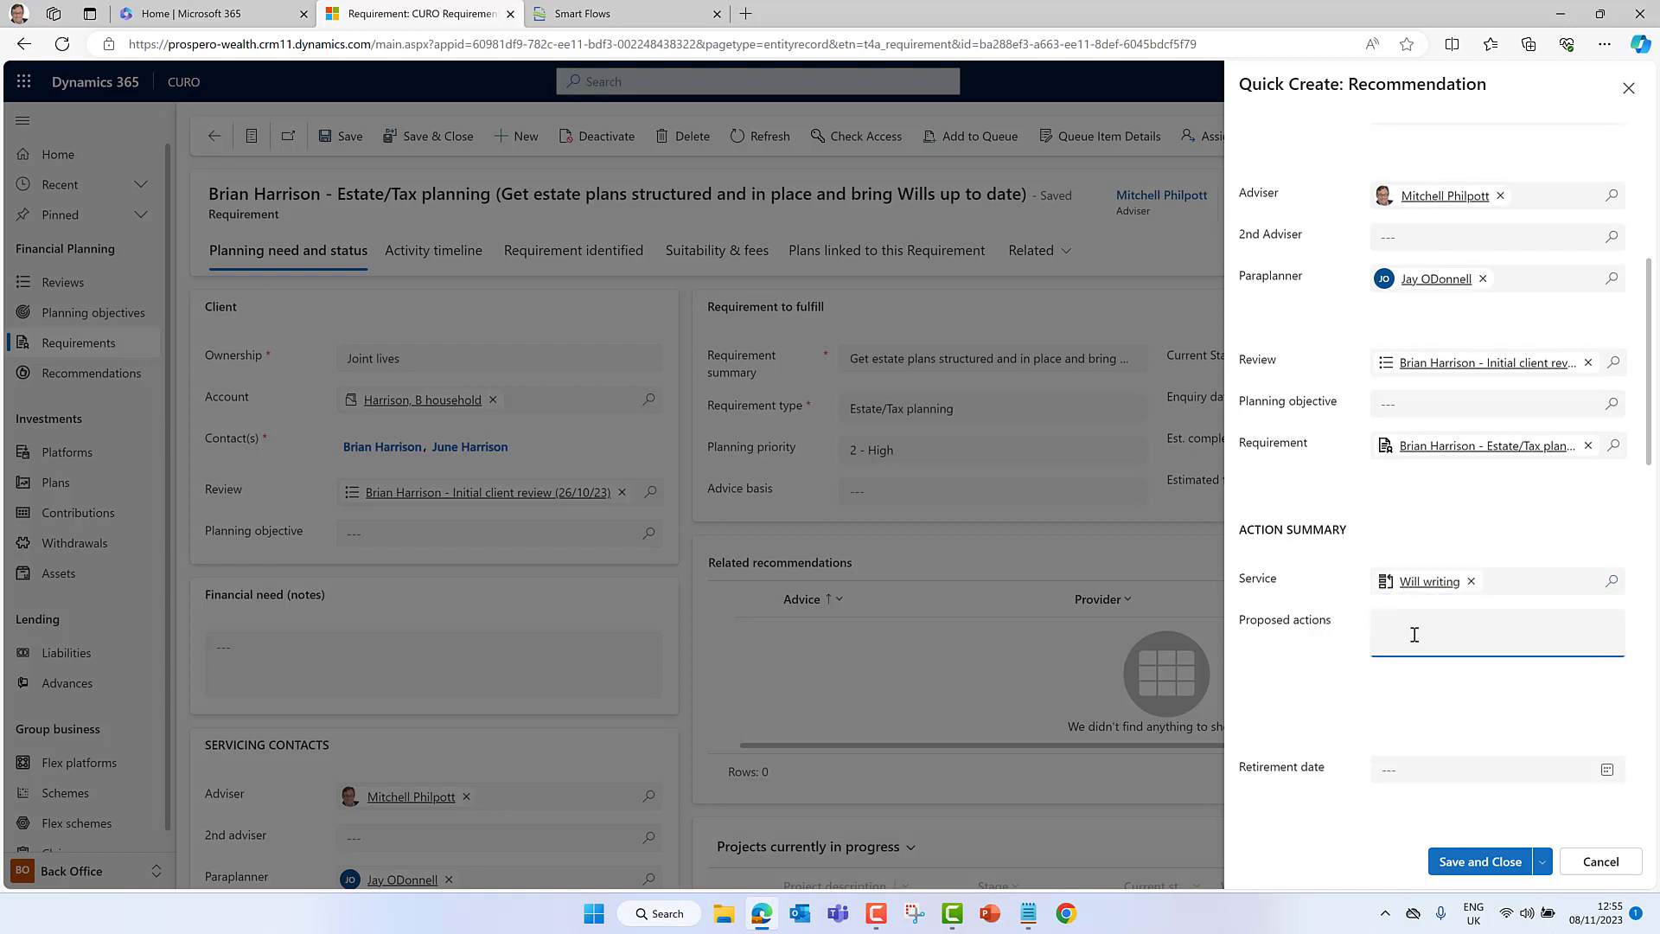
pyautogui.write('Consult our internal expert team for advice on your estate and to create a Will')
pyautogui.click(1403, 696)
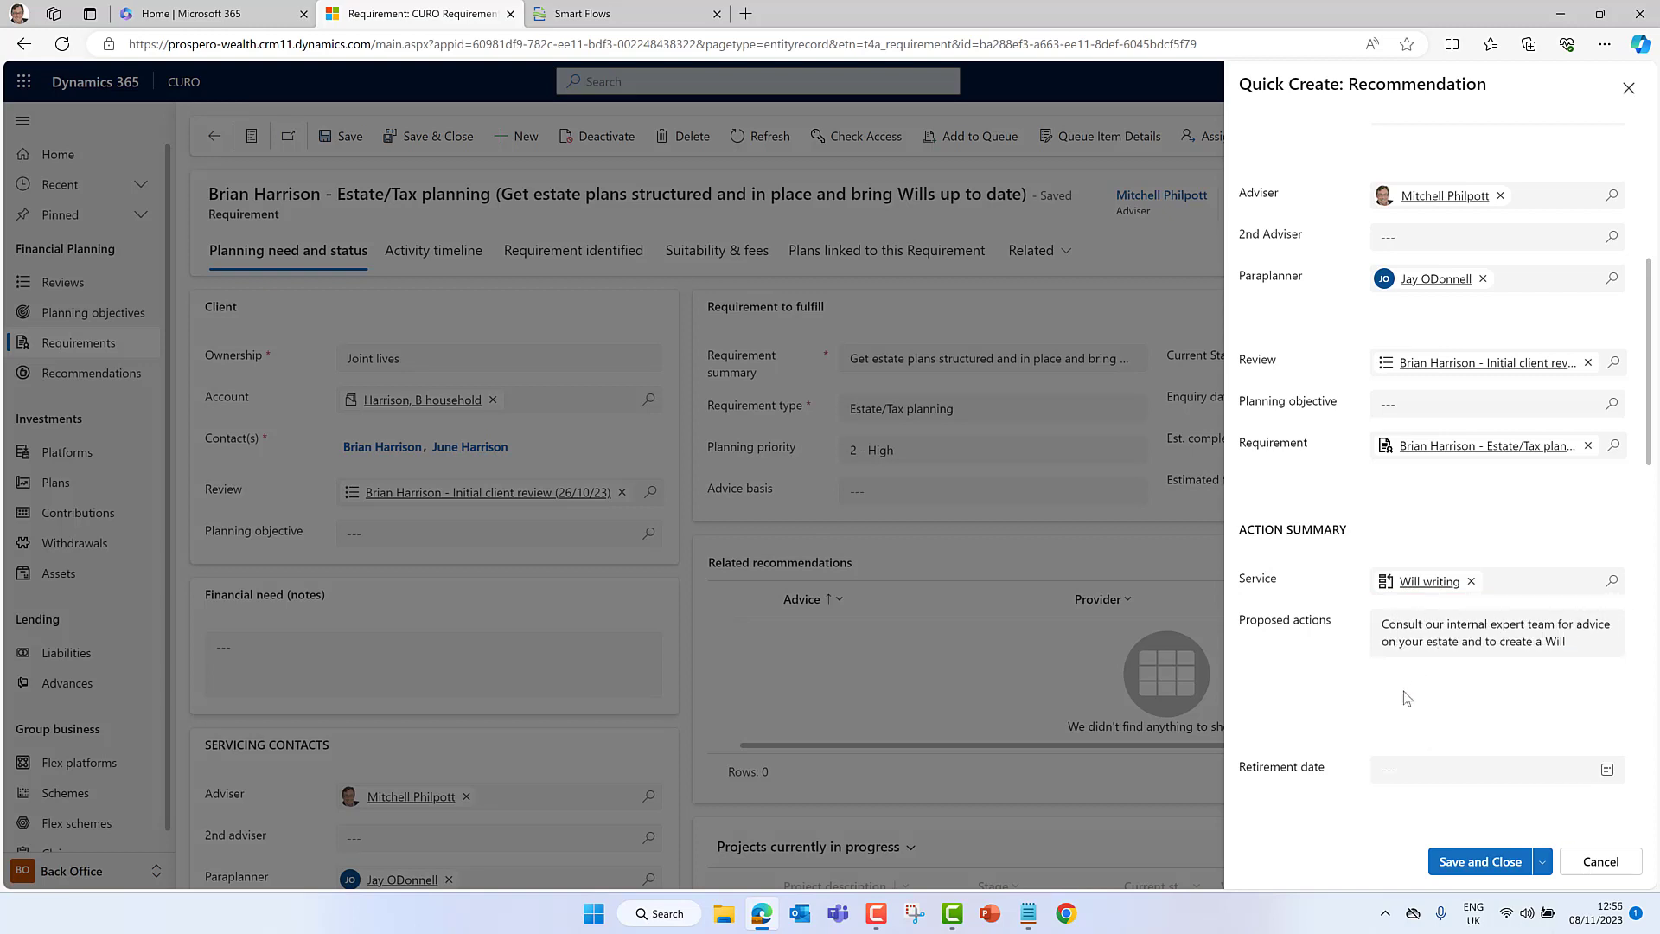
pyautogui.click(1480, 856)
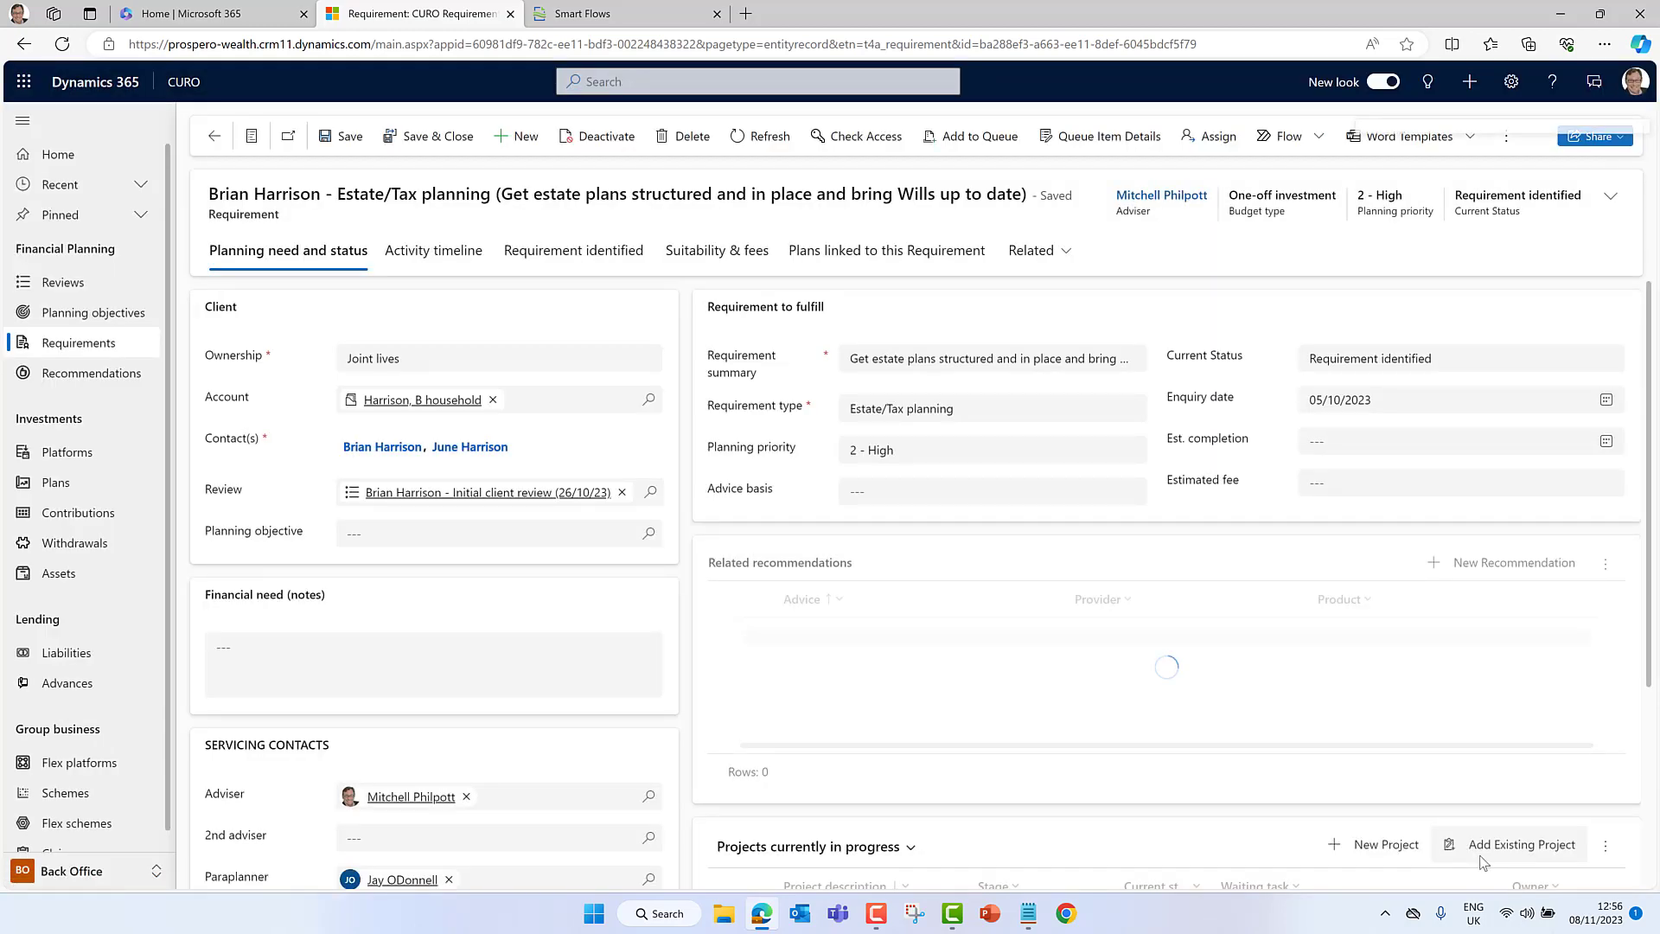
# - From the review, start a new Single life recommendation for the other household member
pyautogui.click(497, 494)
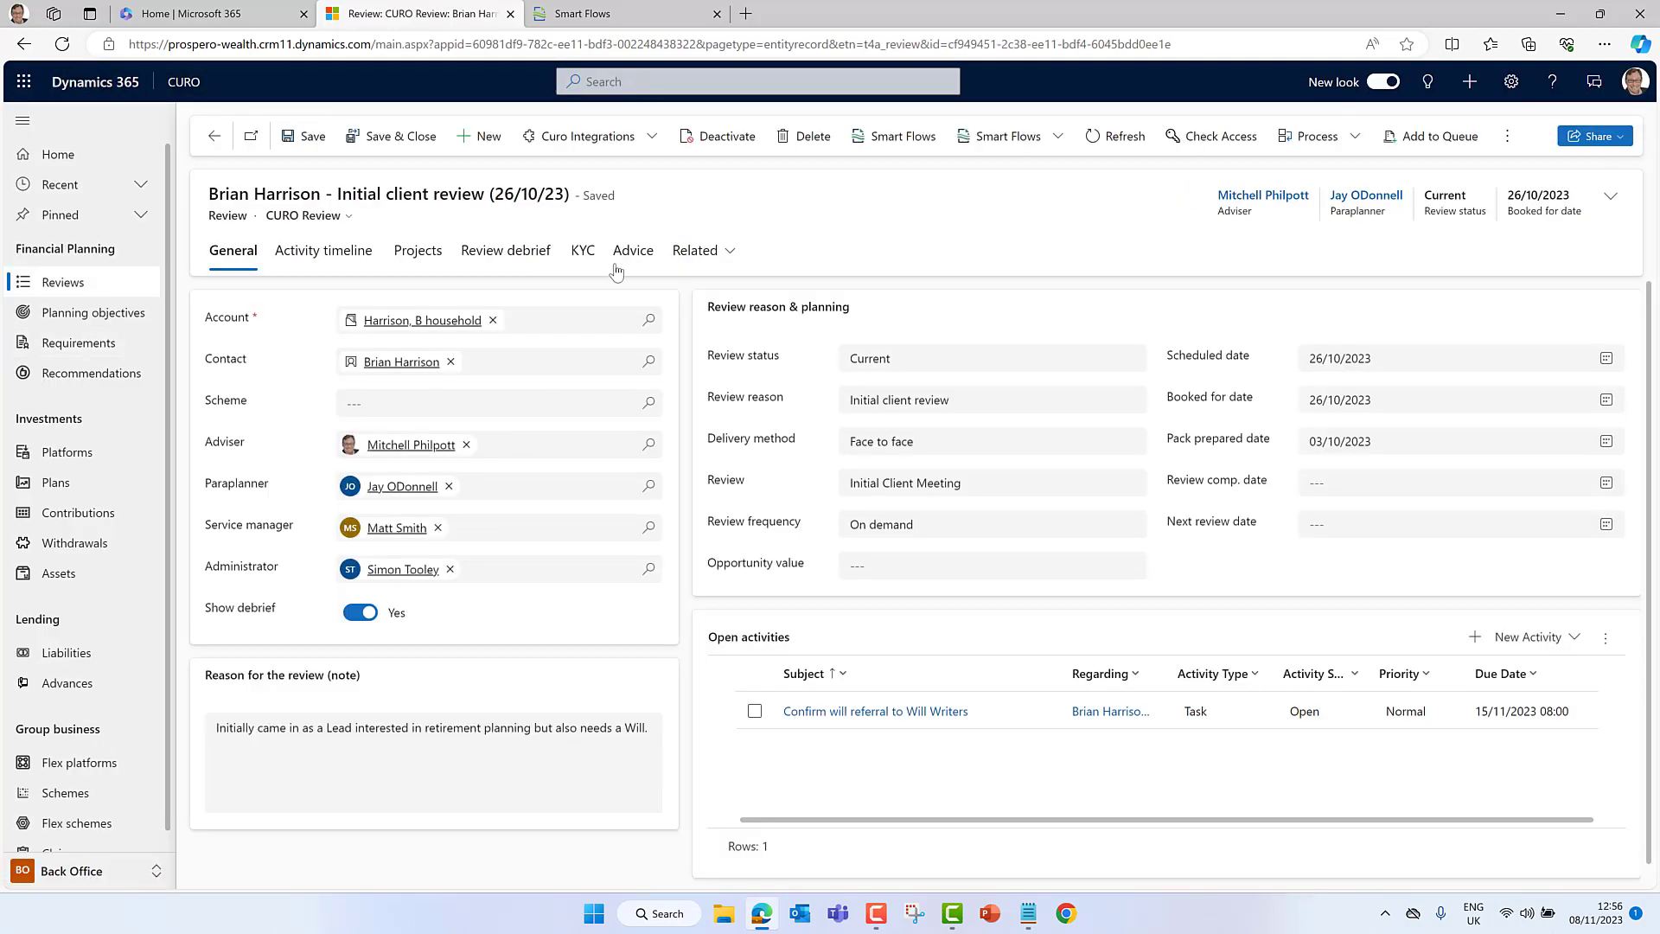
pyautogui.click(617, 269)
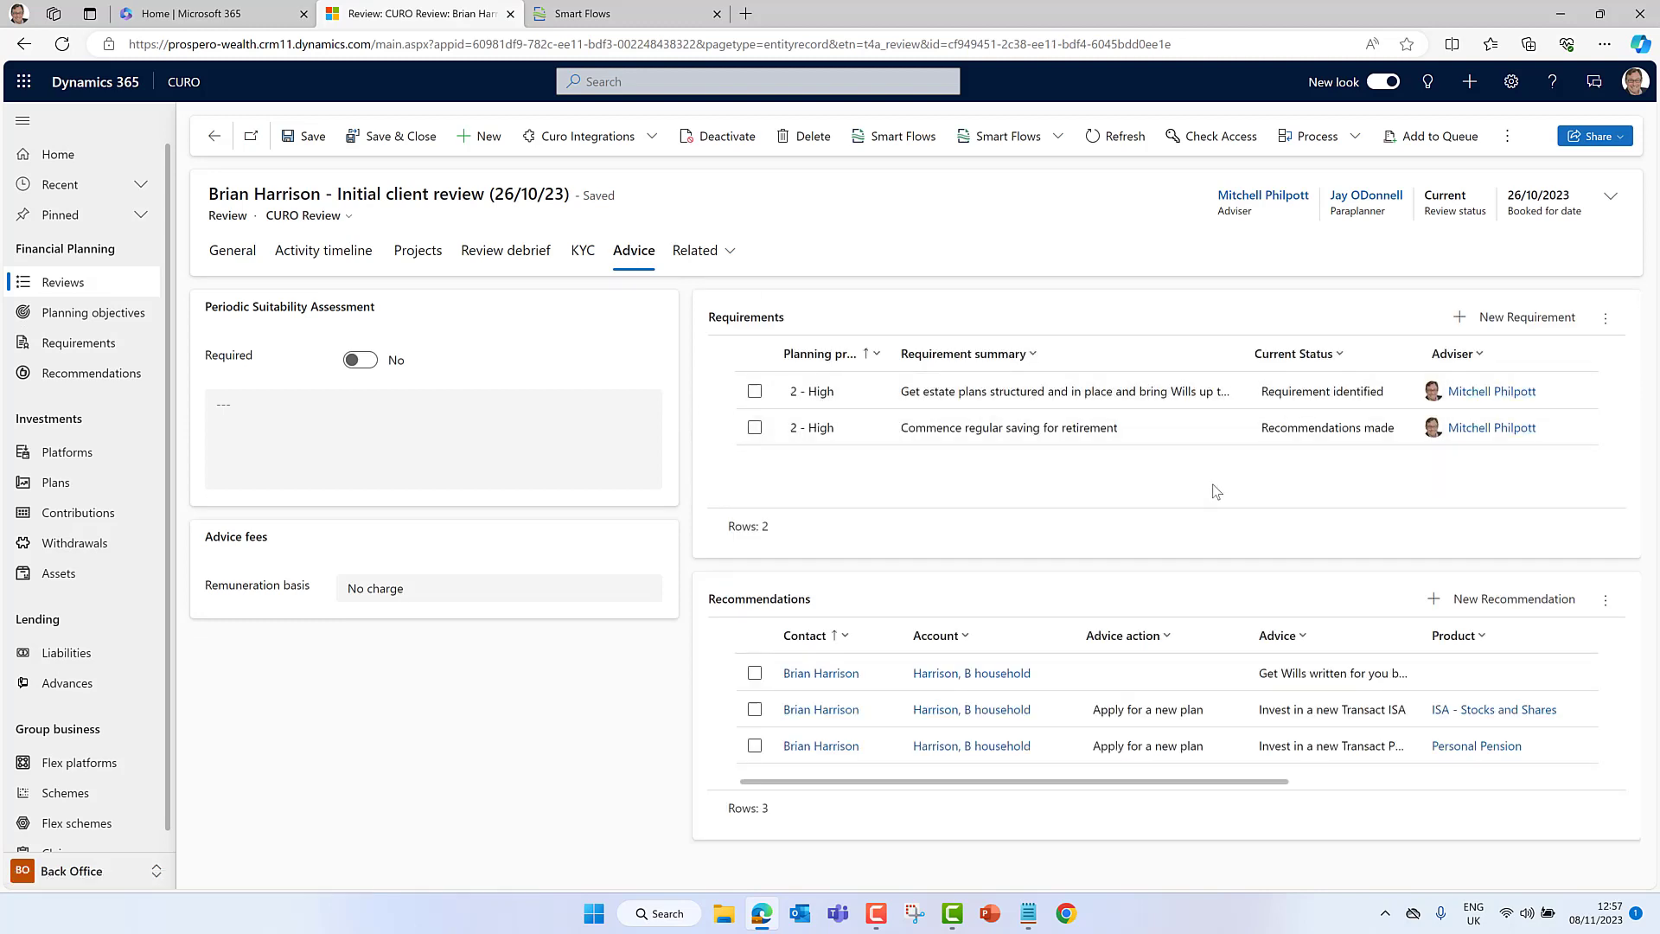
pyautogui.click(1509, 599)
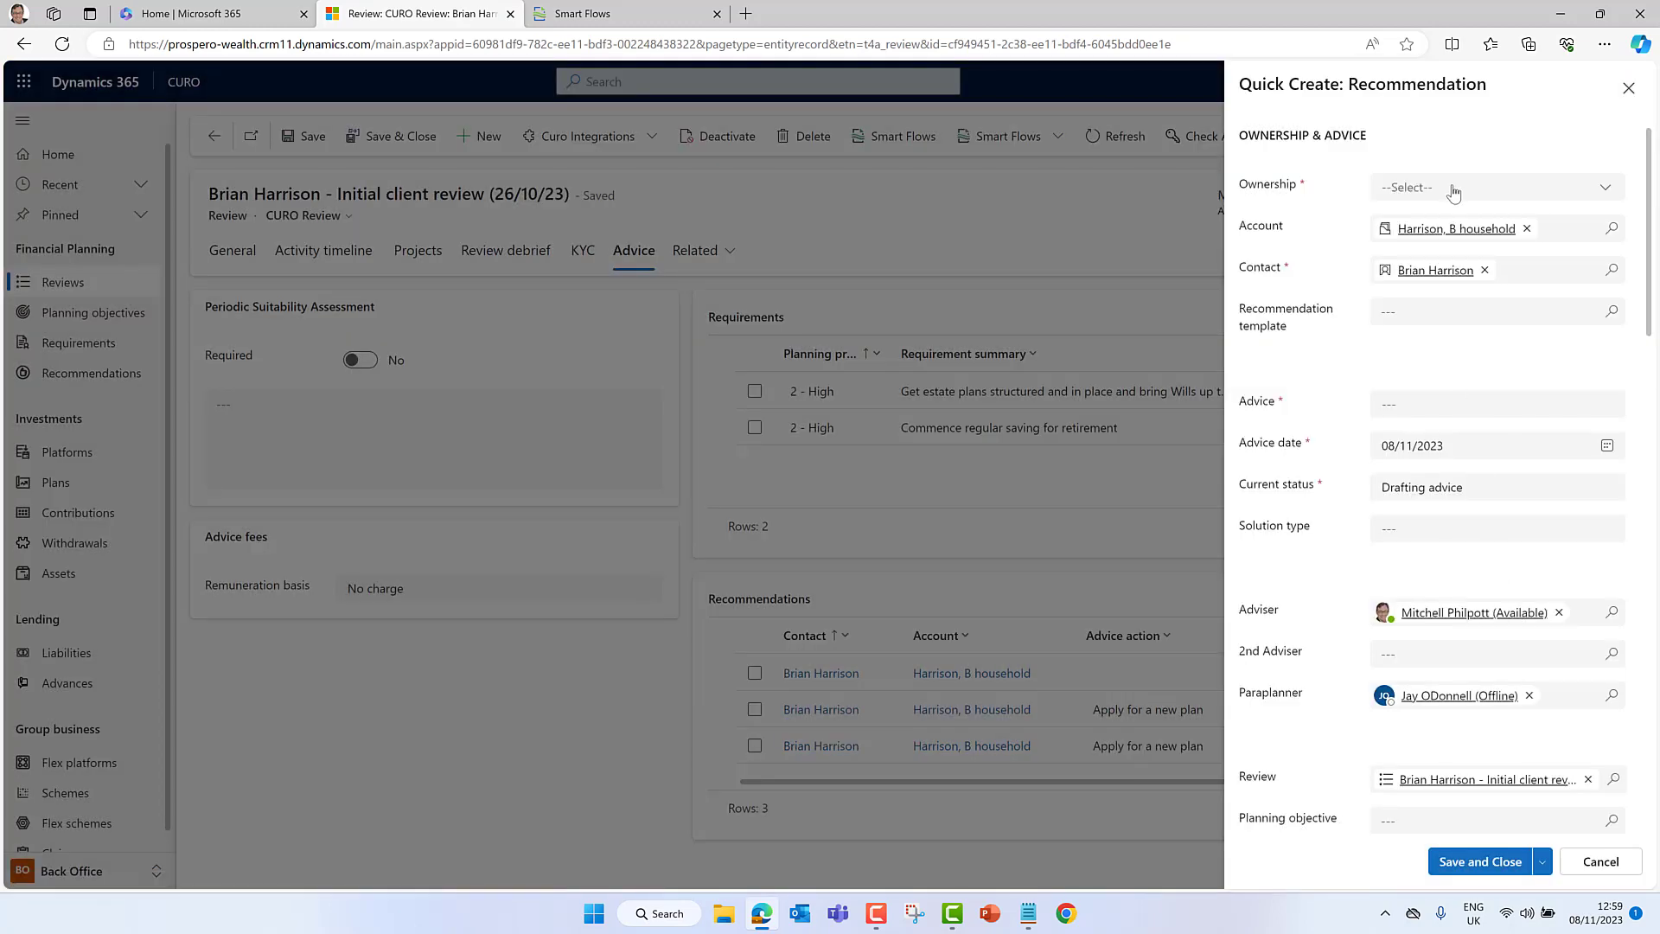
pyautogui.click(1452, 189)
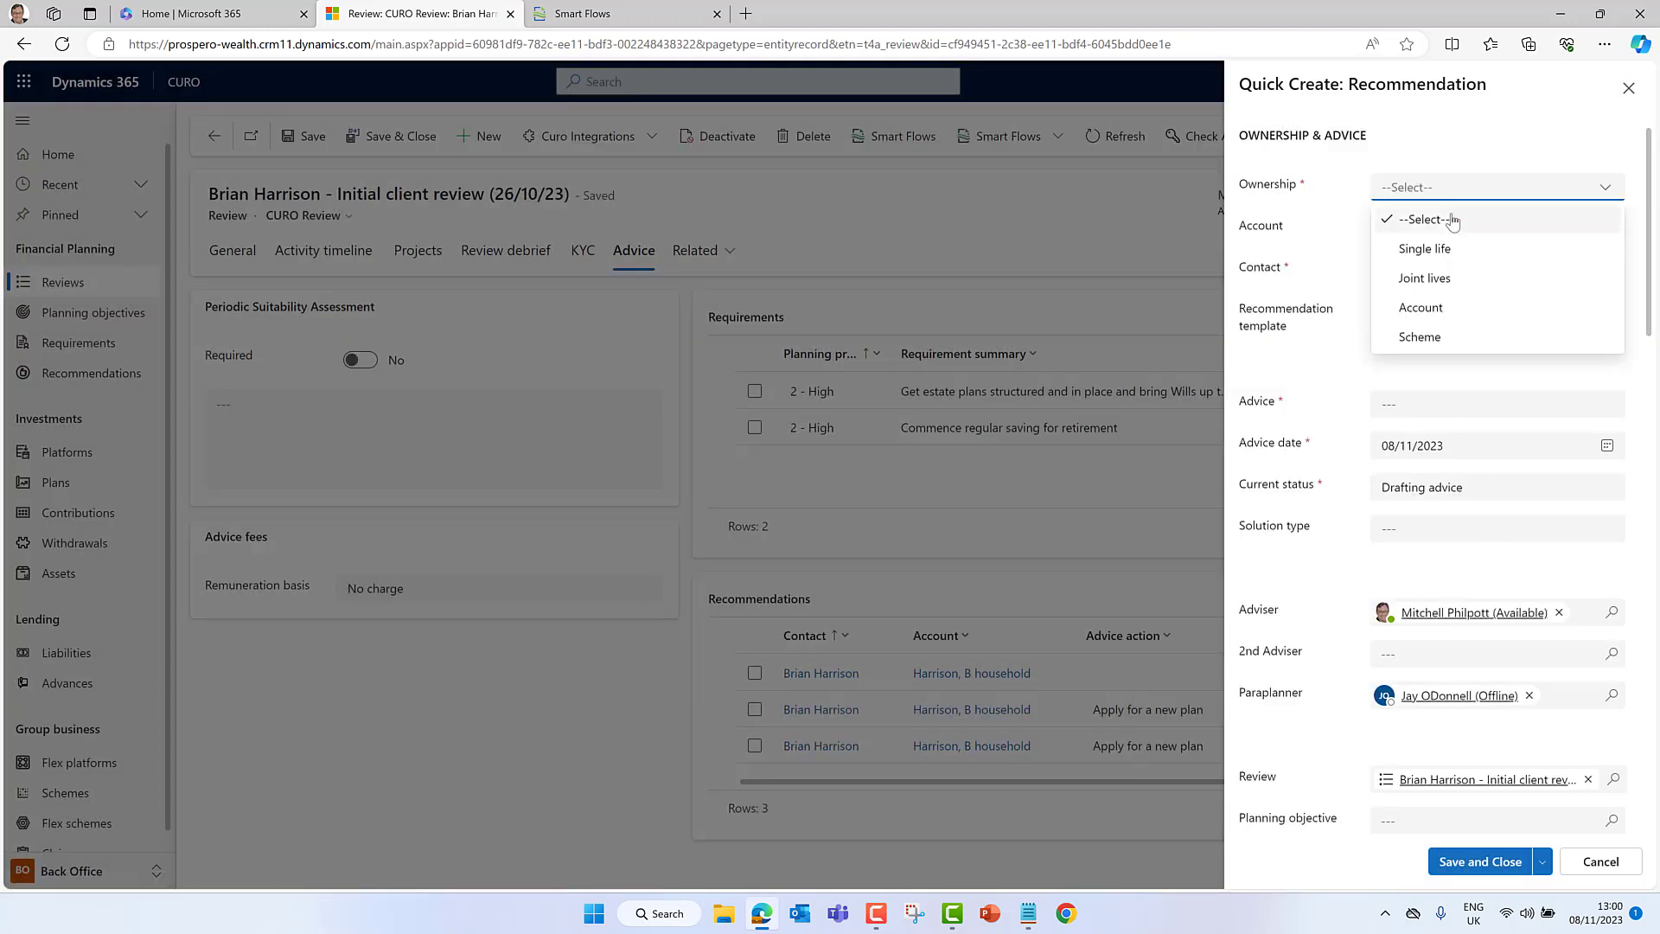
pyautogui.click(1452, 249)
pyautogui.click(1486, 271)
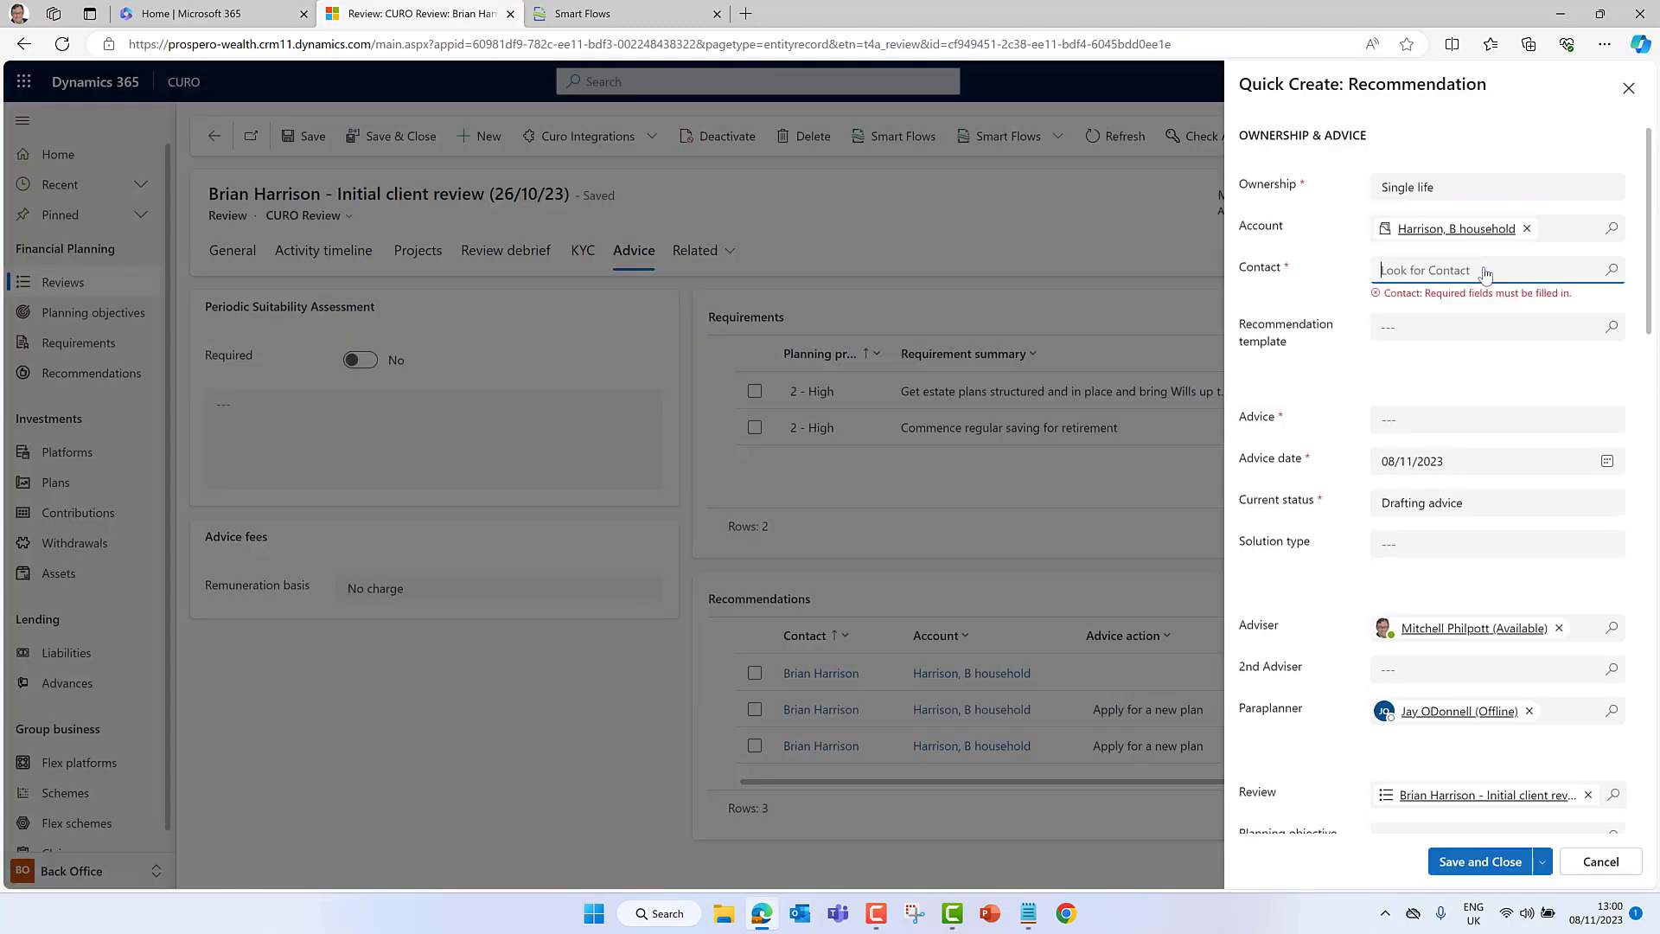
pyautogui.click(1611, 270)
pyautogui.click(1468, 377)
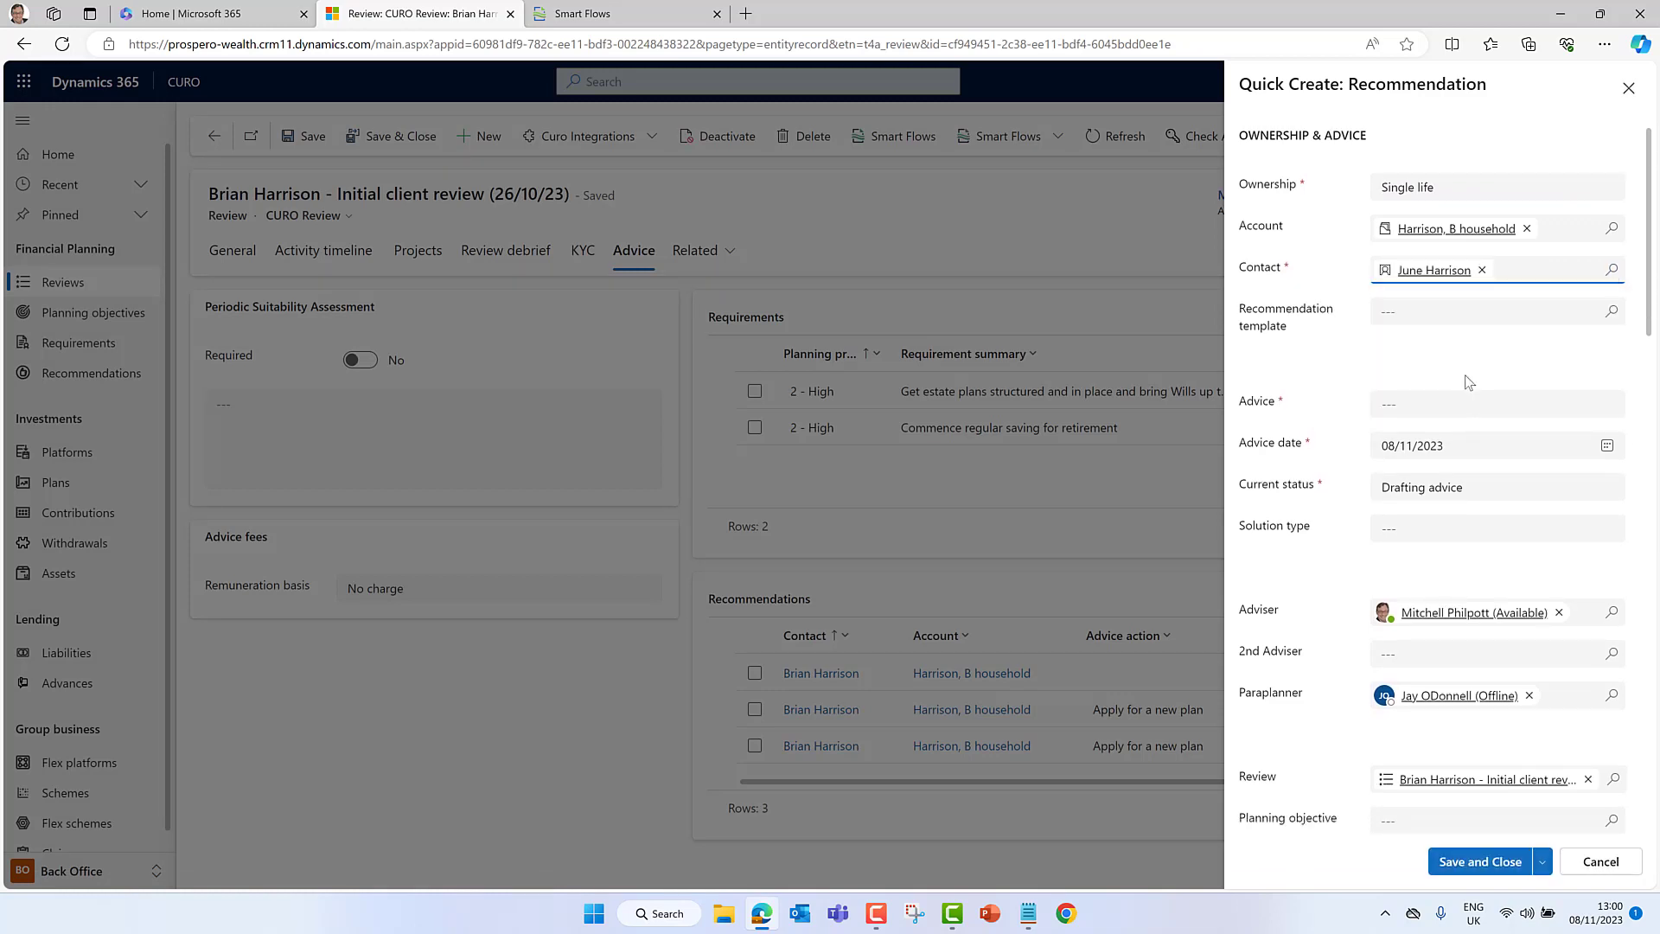
# - Apply the Transact ISA template with a £10,000 Single contribution into Managed Portfolio 1
pyautogui.click(1470, 313)
pyautogui.click(1422, 422)
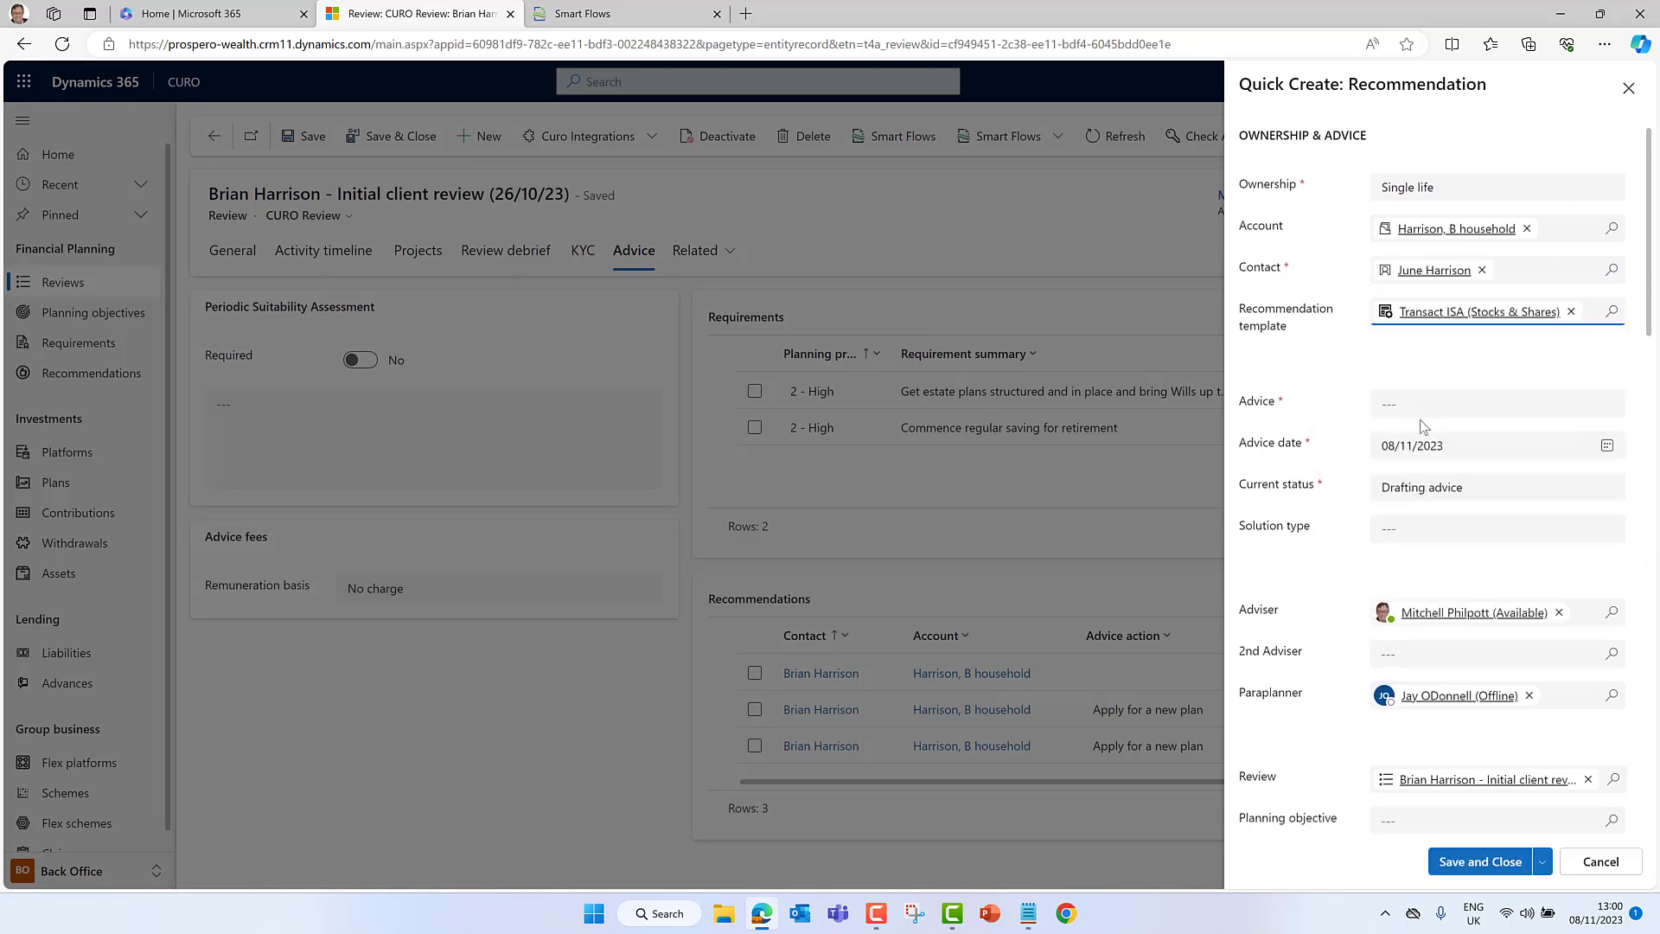
pyautogui.scroll(-10, 1548, 614)
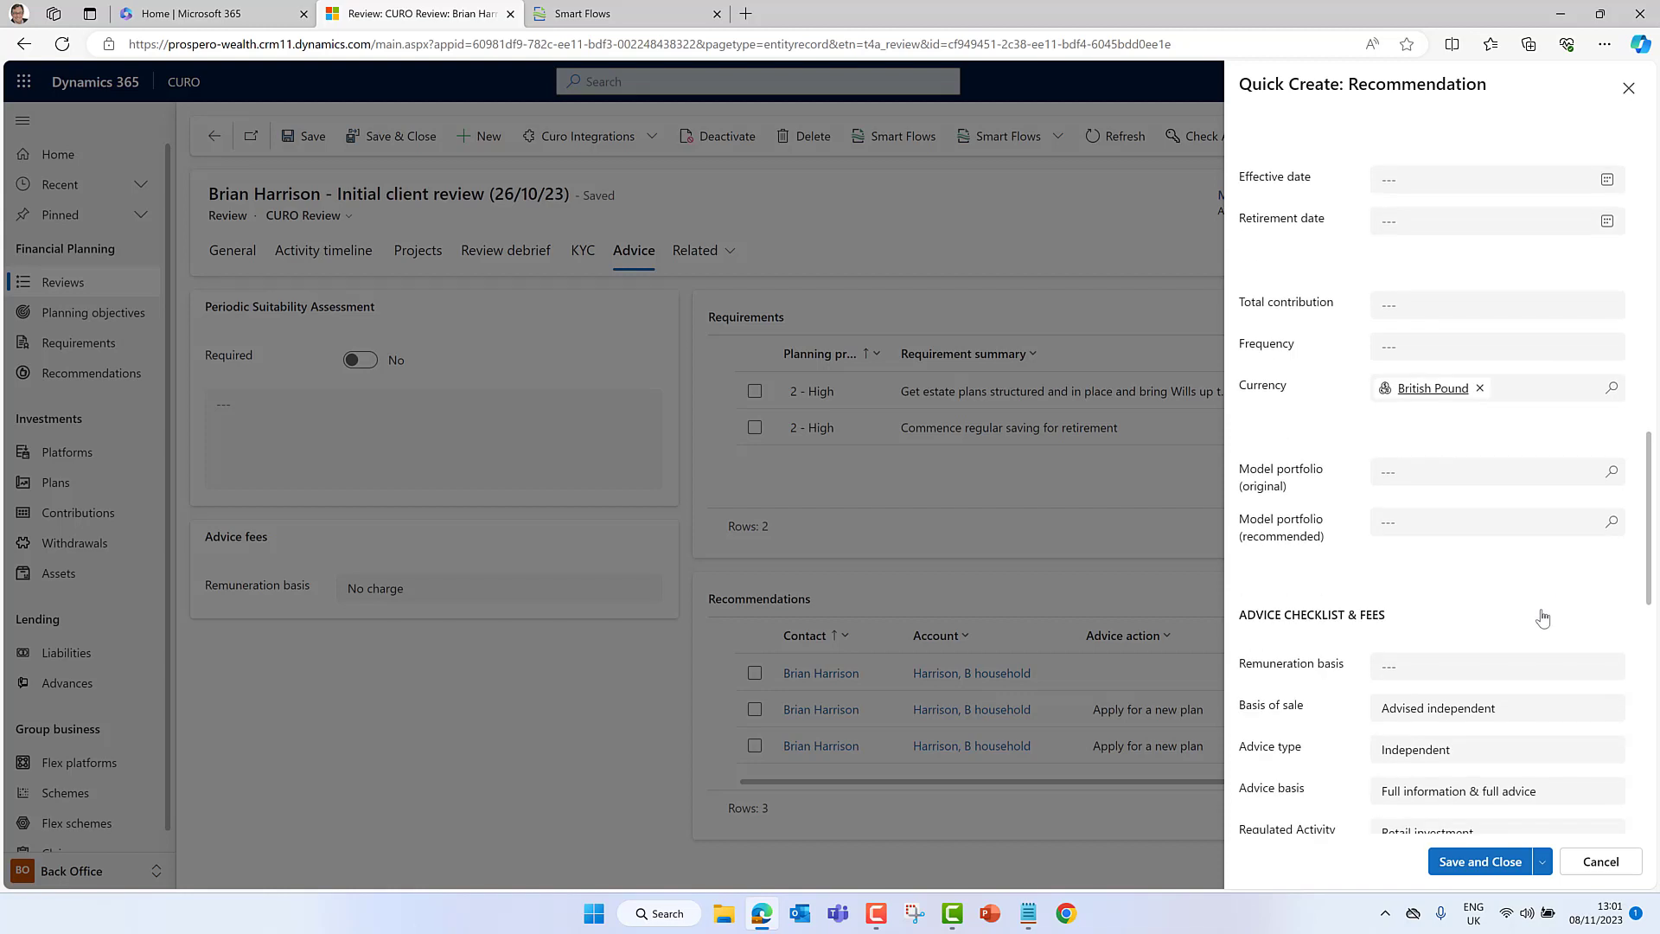
pyautogui.click(1456, 306)
pyautogui.write('10000')
pyautogui.click(1456, 346)
pyautogui.scroll(-2, 1432, 545)
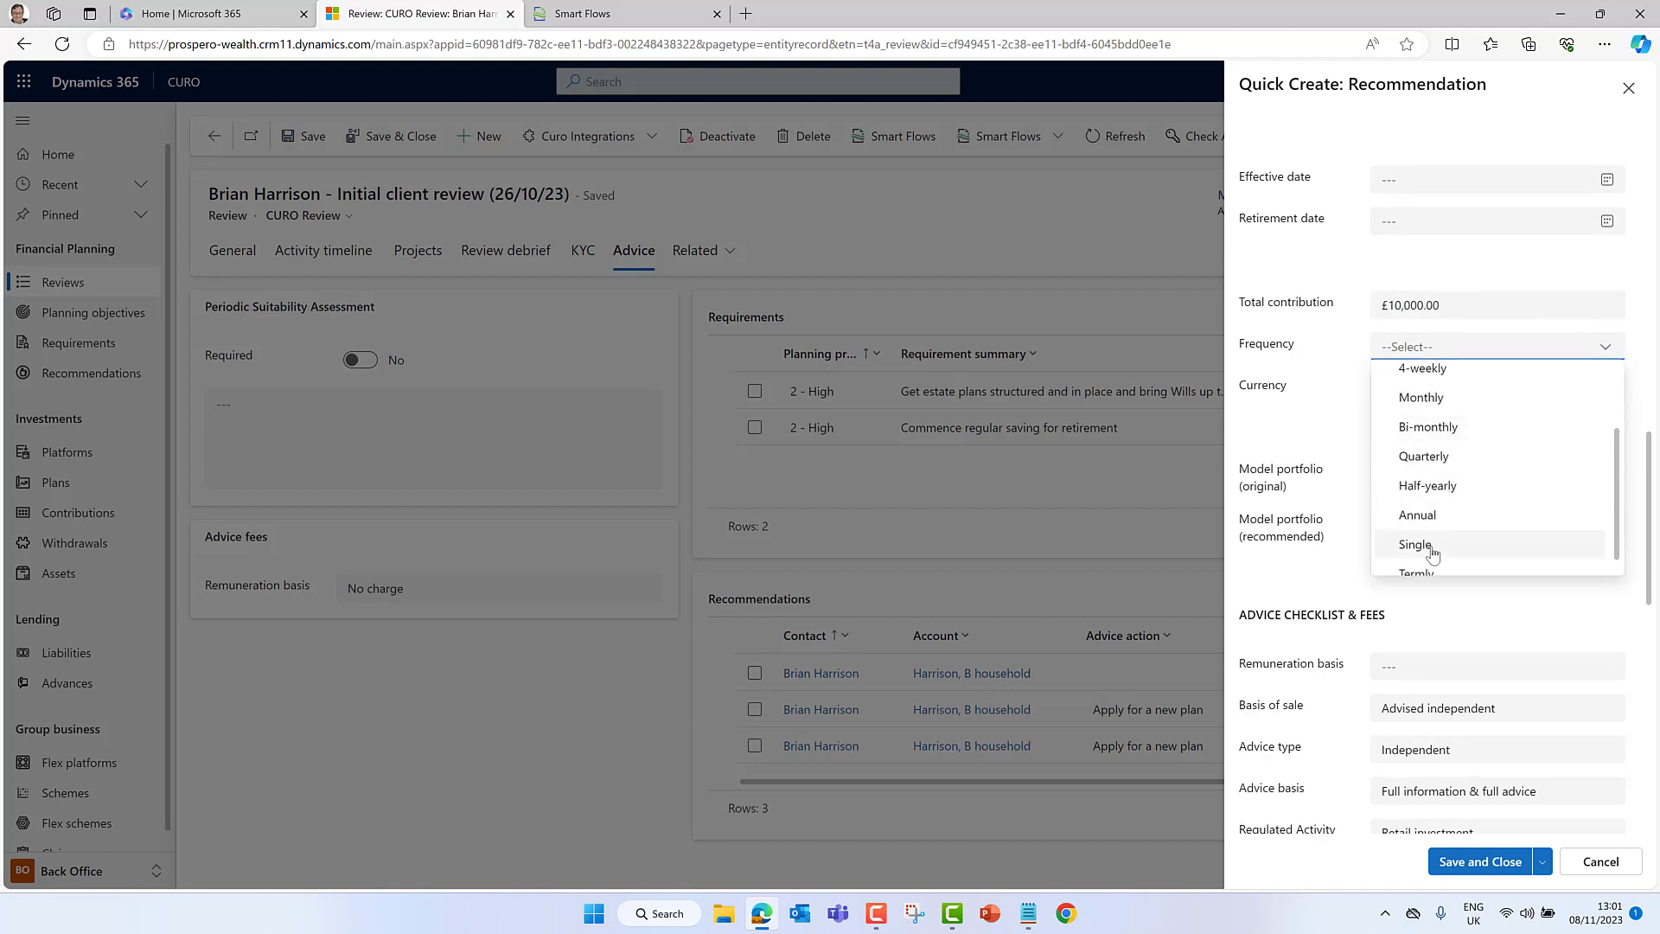
pyautogui.click(1432, 545)
pyautogui.click(1612, 522)
pyautogui.click(1449, 597)
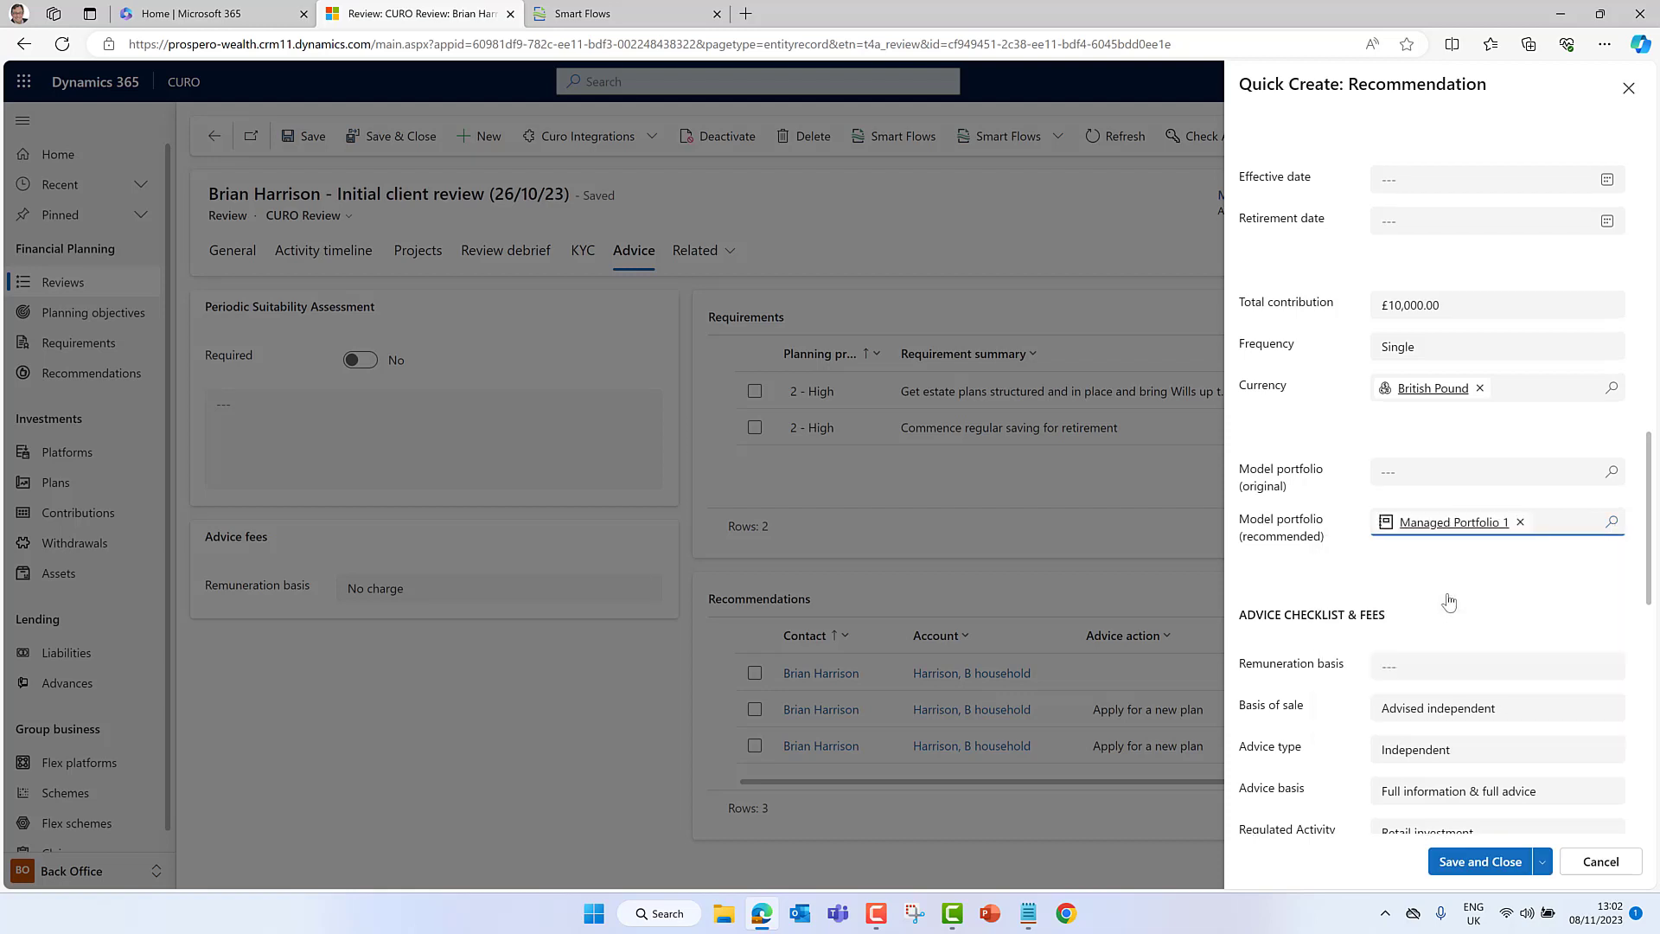
# - Set remuneration to Adviser charge with the 2% initial, 1% ongoing fee template, then save
pyautogui.click(1456, 674)
pyautogui.click(1462, 728)
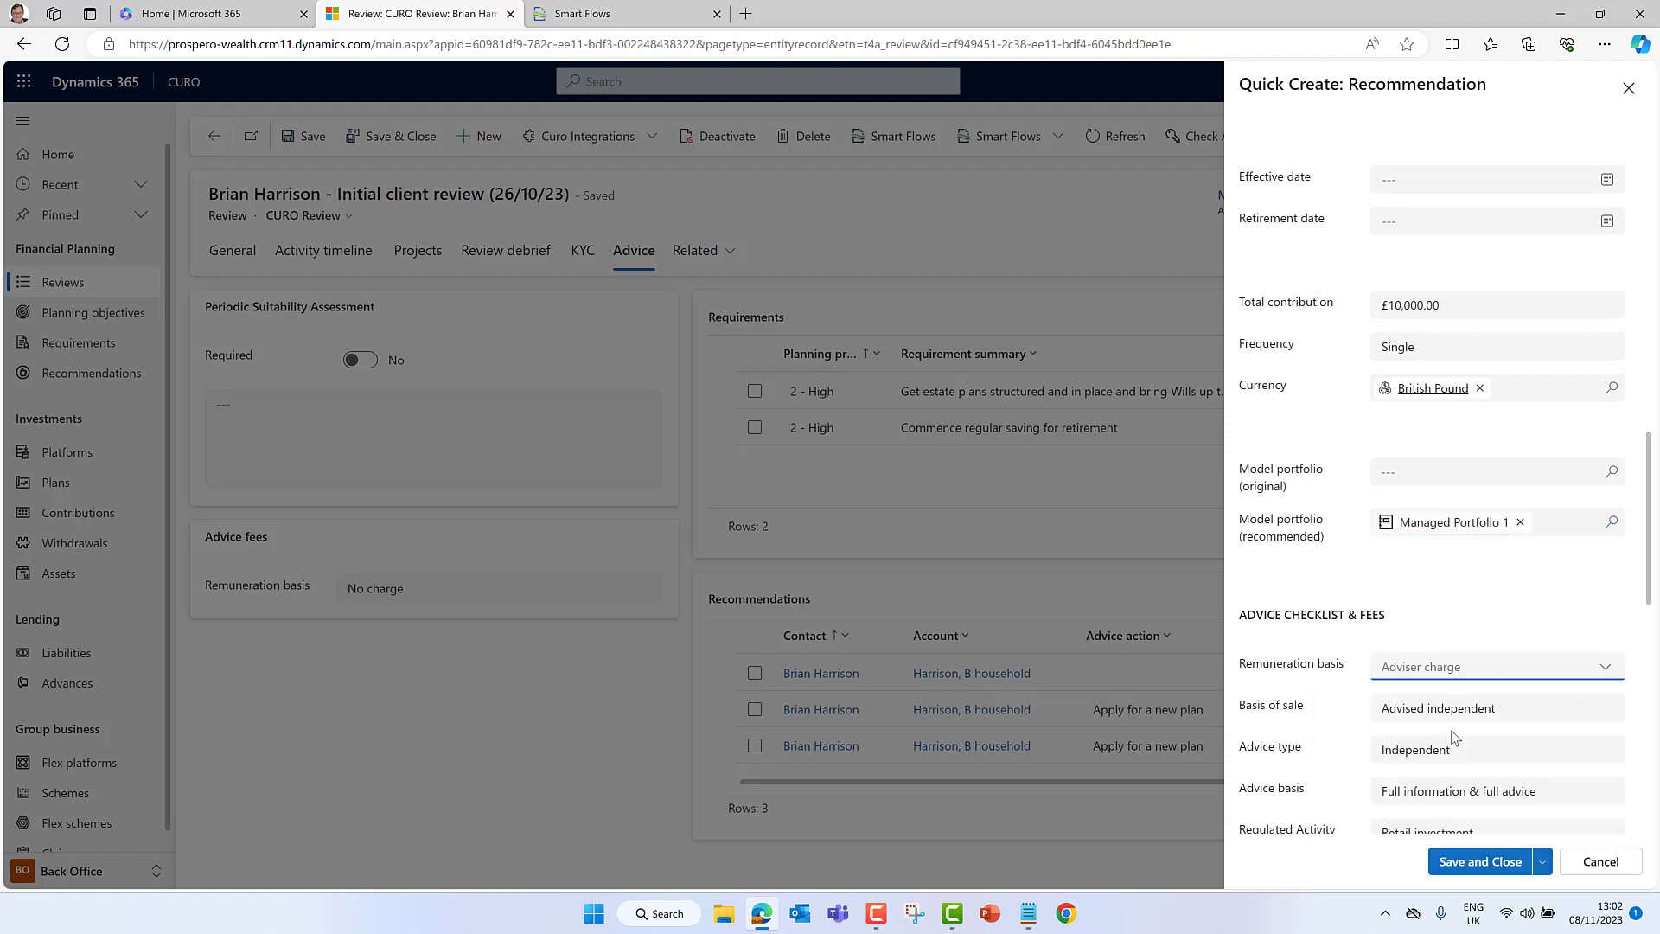
pyautogui.scroll(-6, 1456, 737)
pyautogui.click(1612, 467)
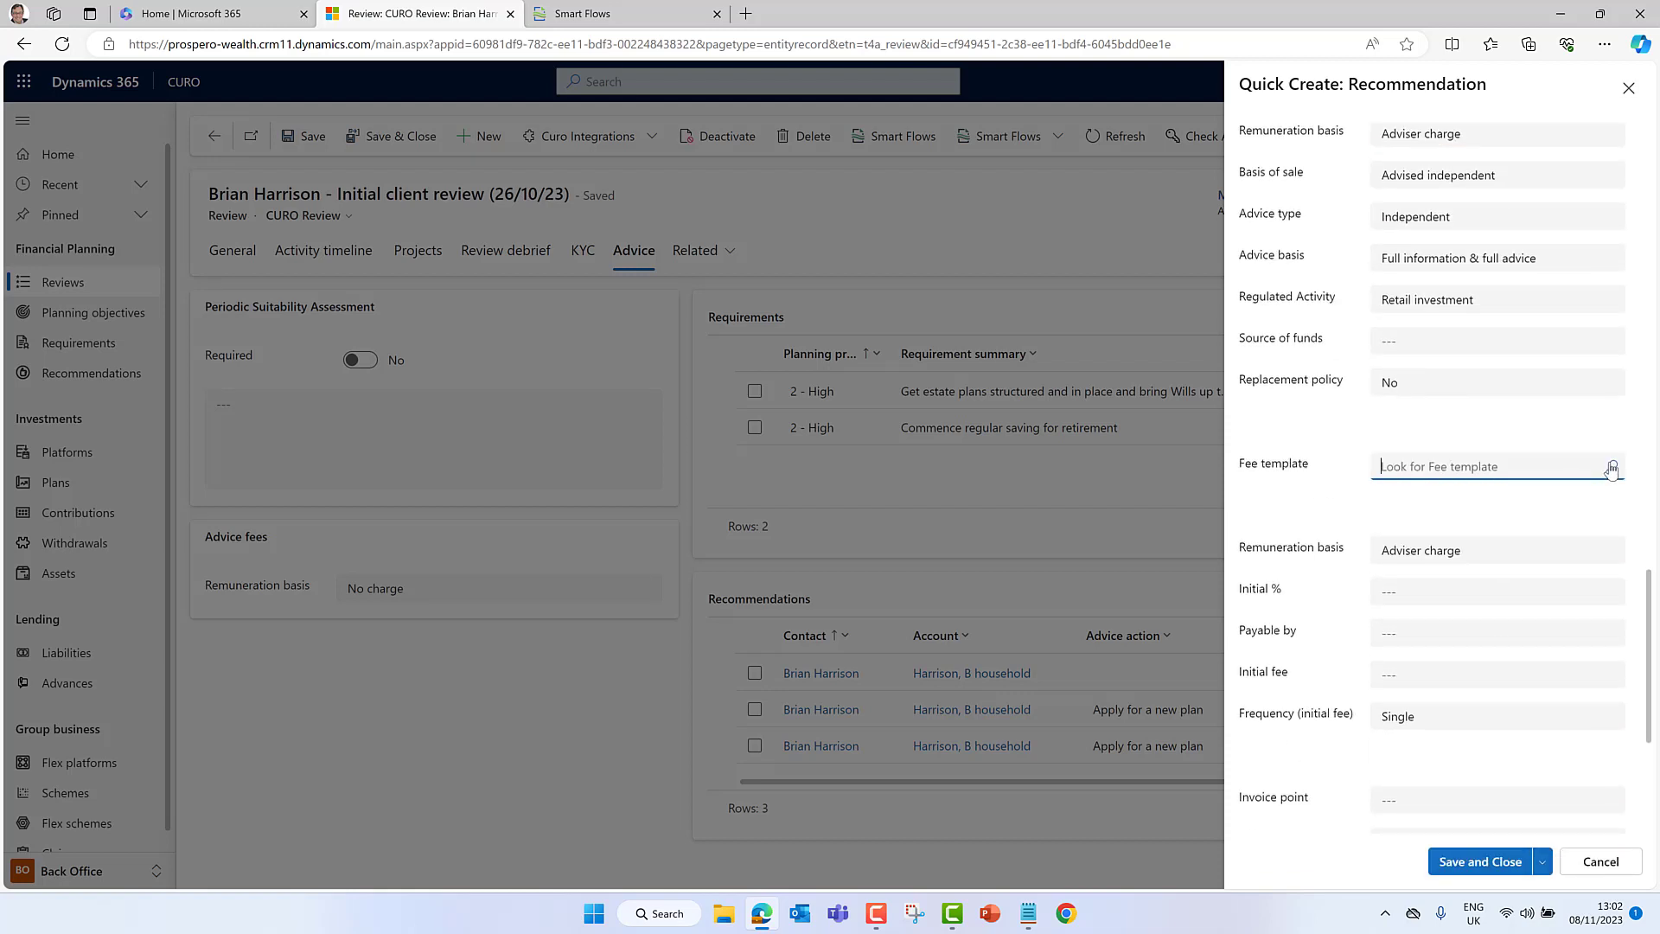
pyautogui.click(1405, 545)
pyautogui.scroll(-2, 1440, 554)
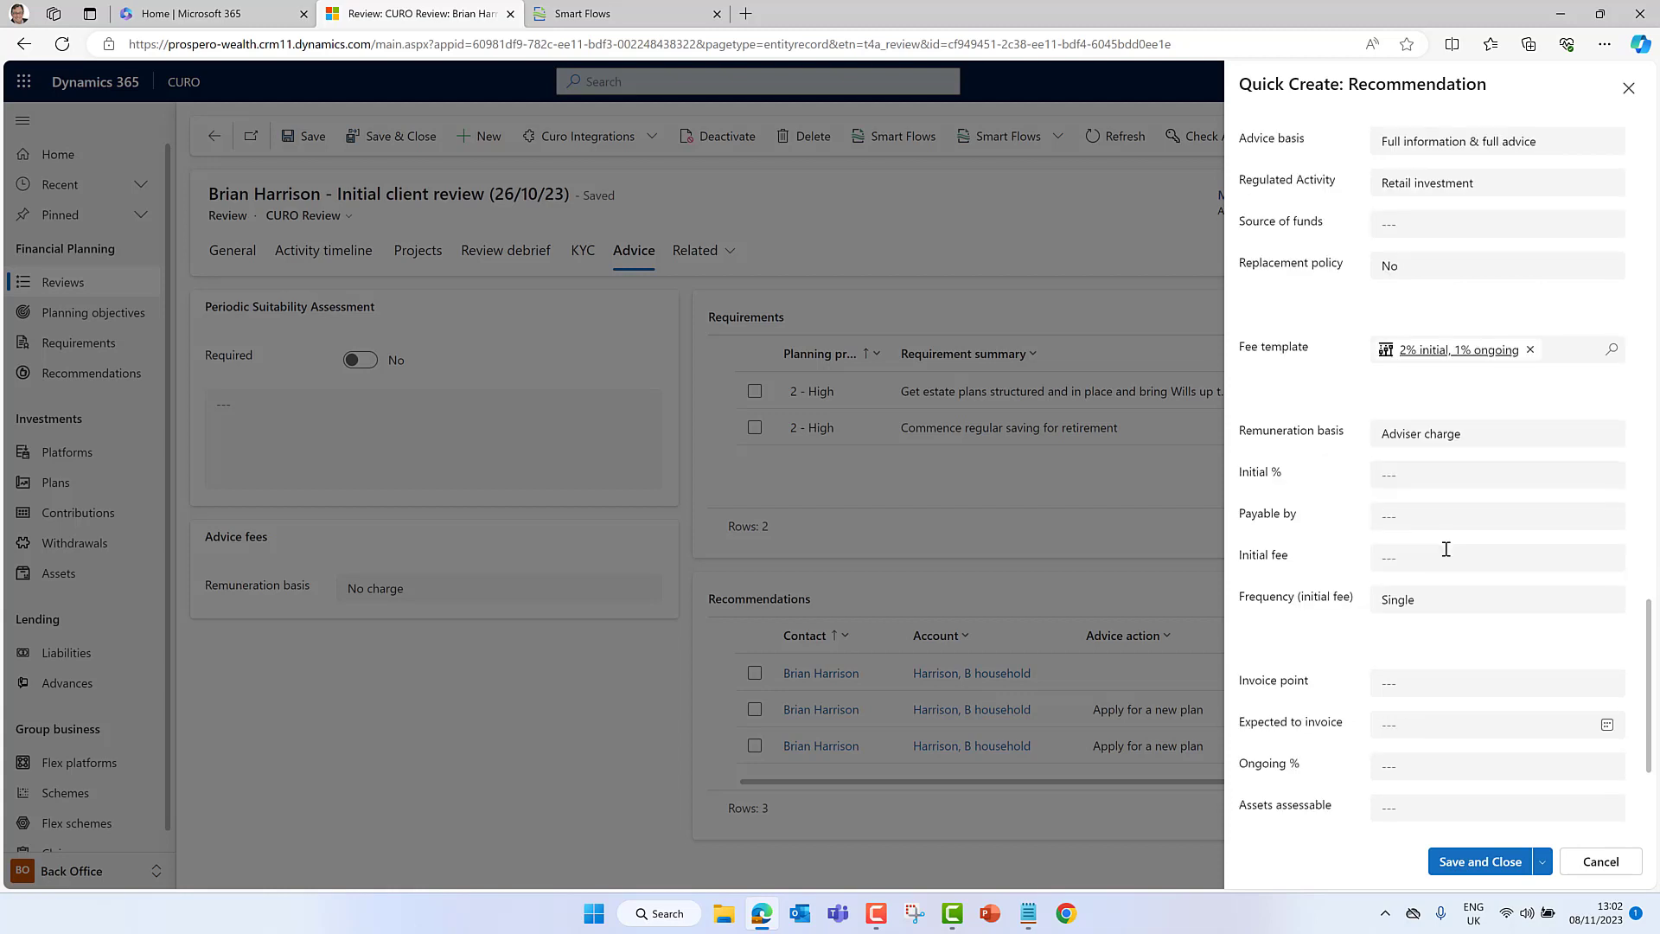
pyautogui.click(1461, 863)
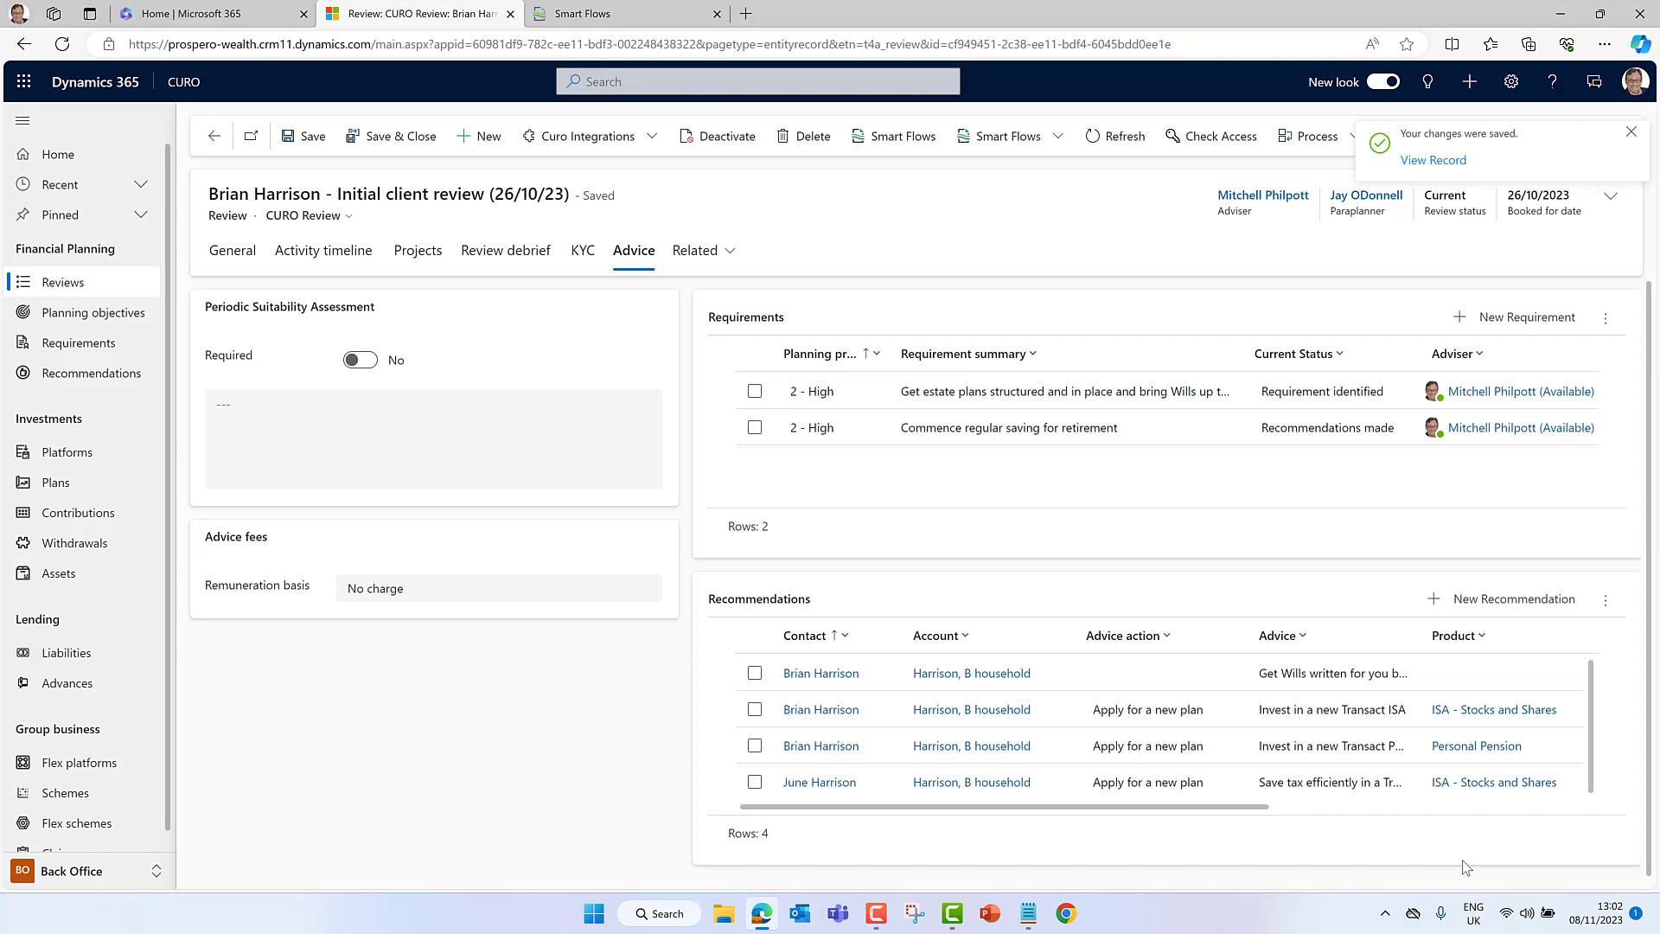
# - Inspect the new ISA recommendation's Advice fees, Recommendation and Advice status tabs, then go Home
pyautogui.doubleClick(1282, 782)
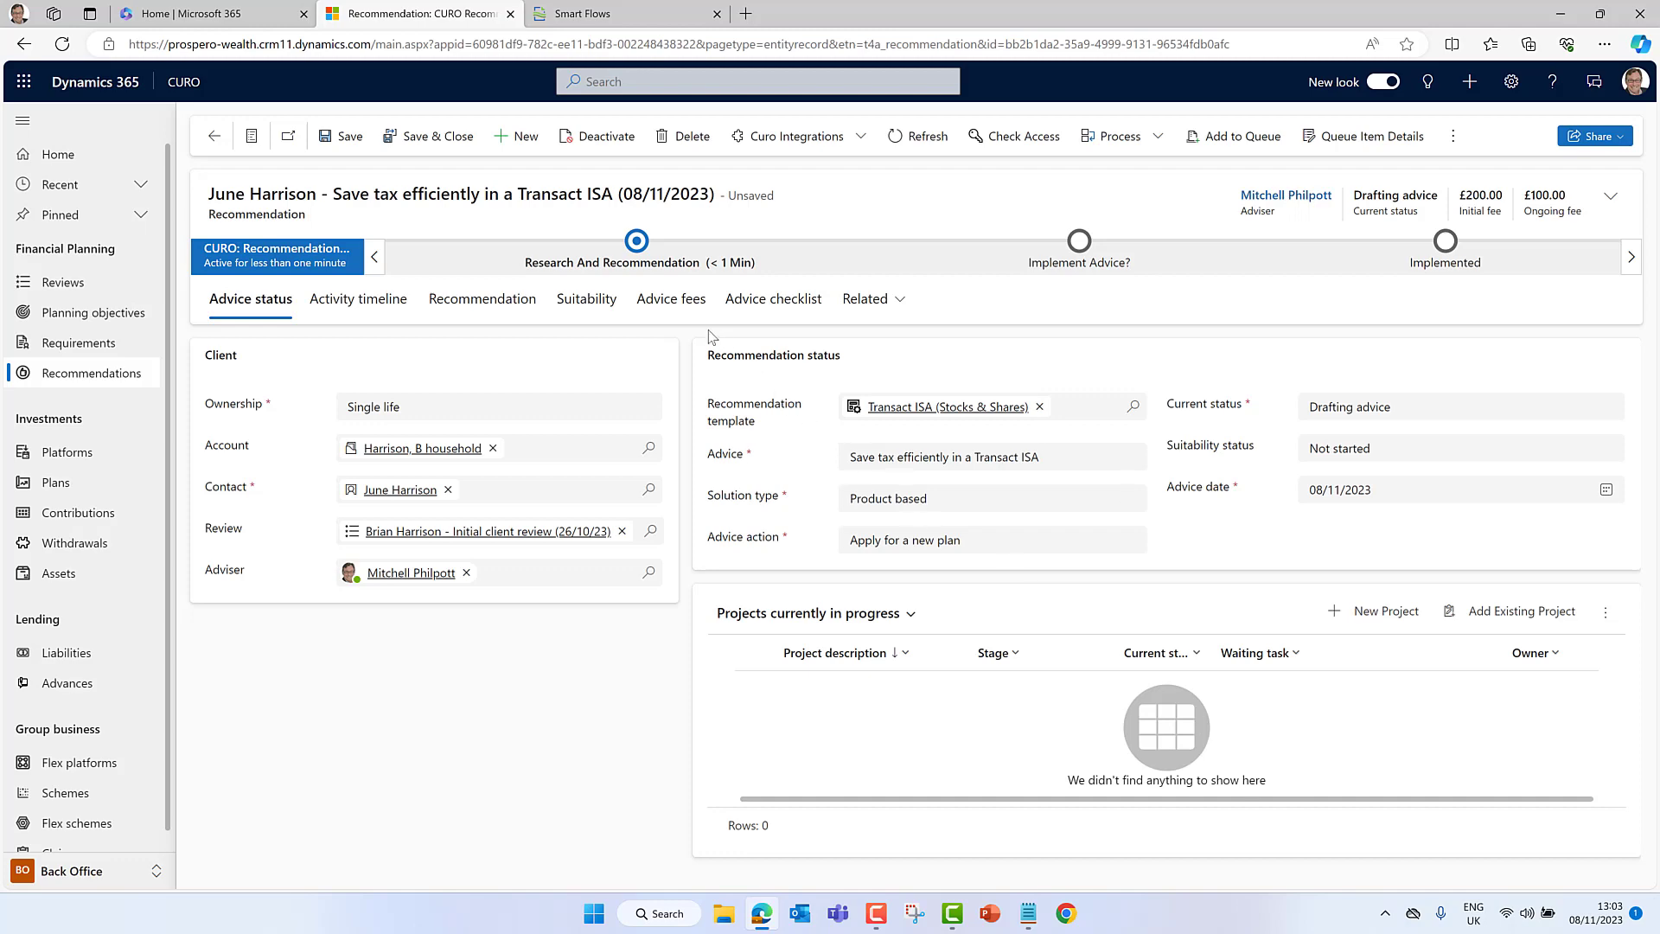
pyautogui.click(685, 303)
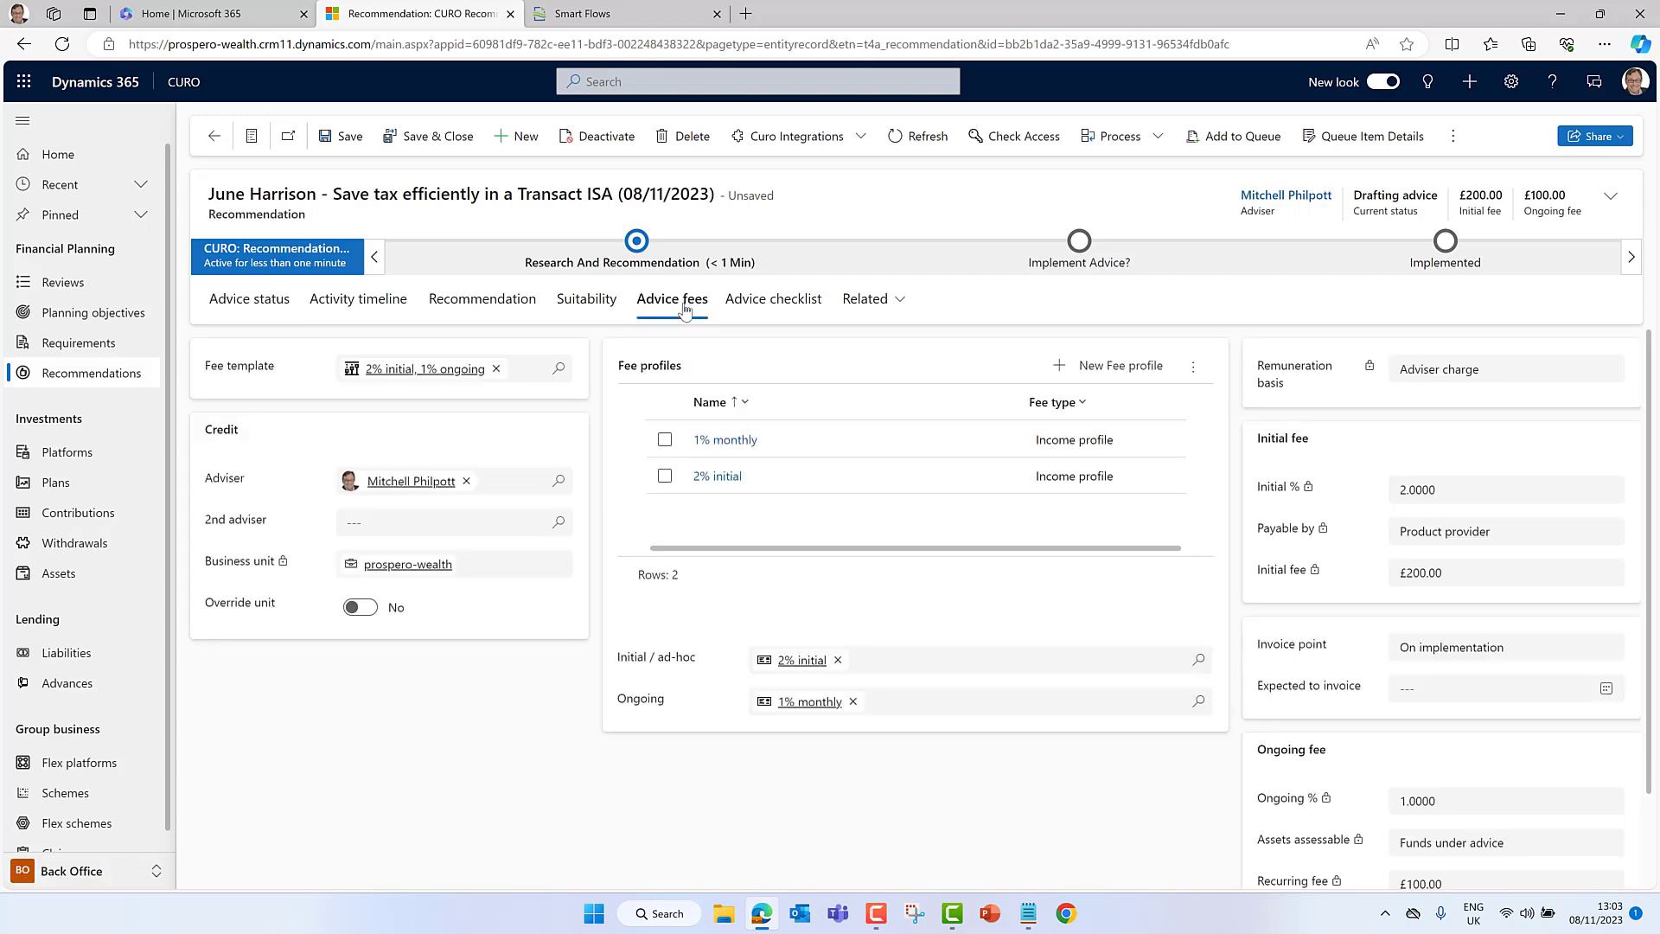
pyautogui.click(489, 303)
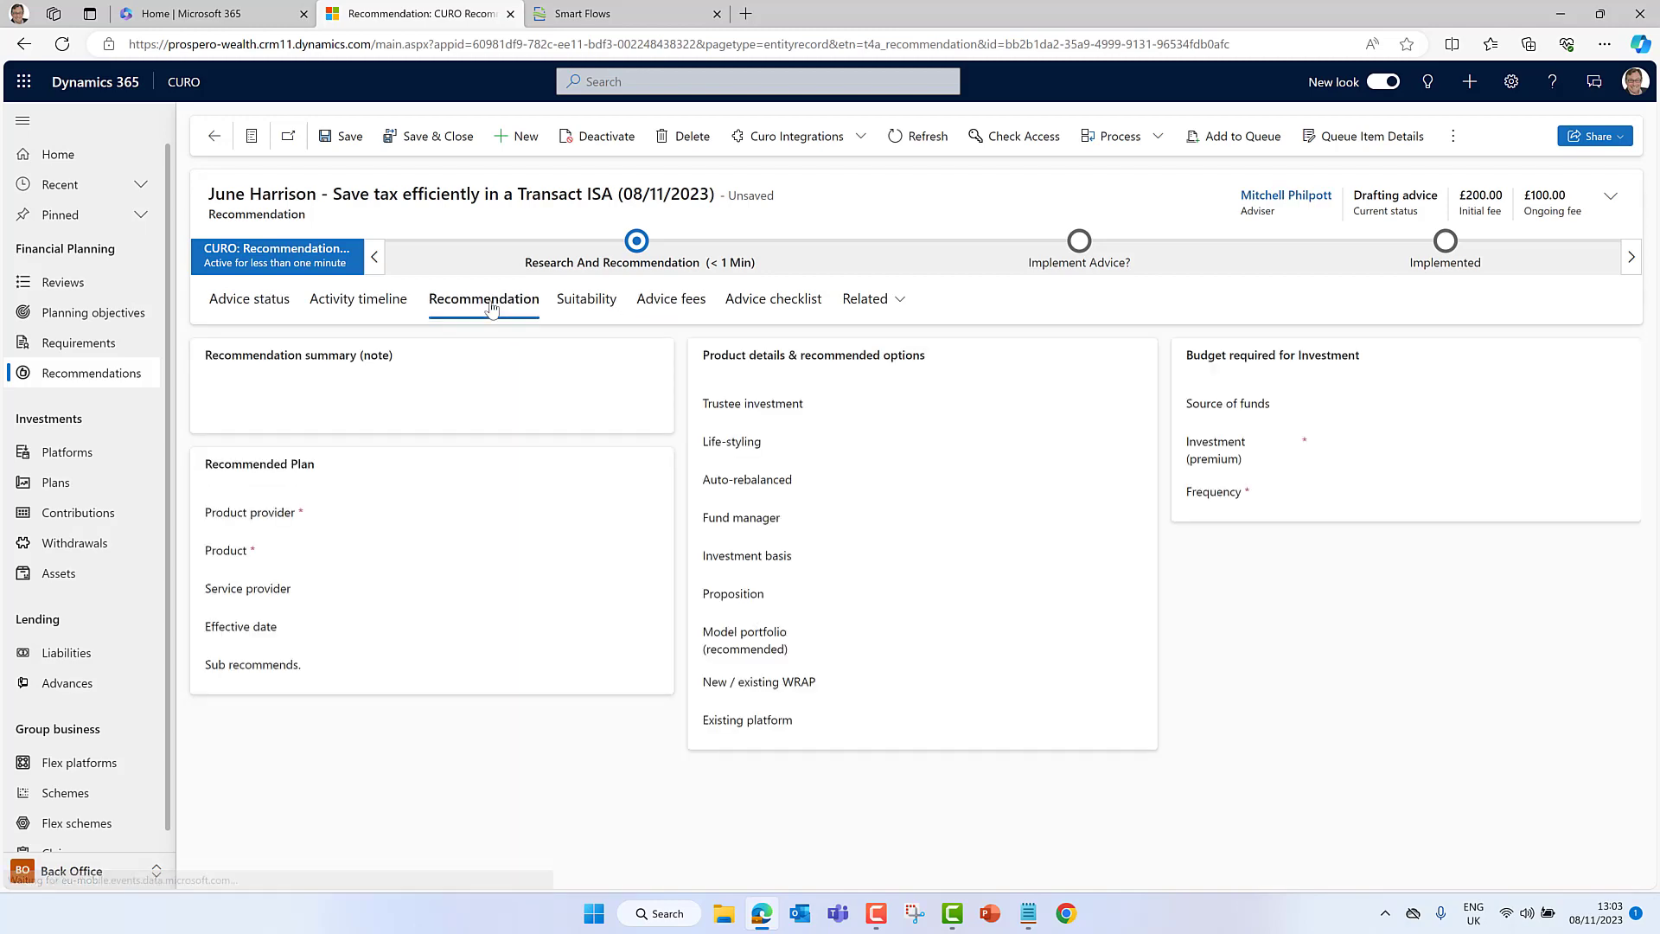
pyautogui.click(259, 304)
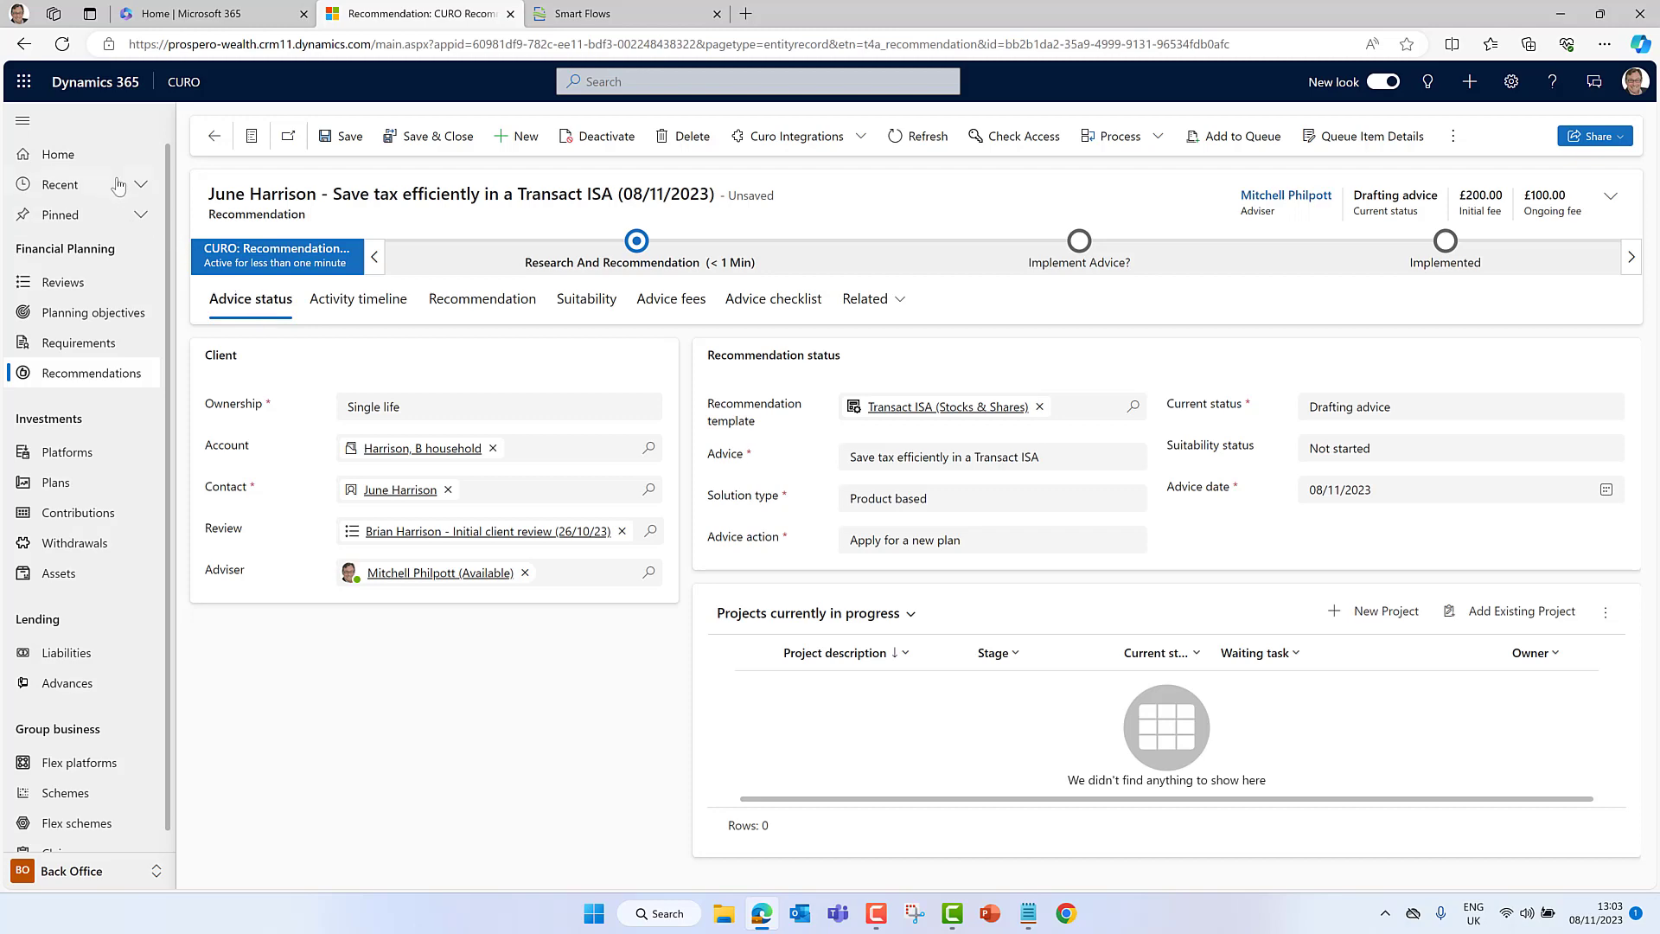
pyautogui.click(94, 164)
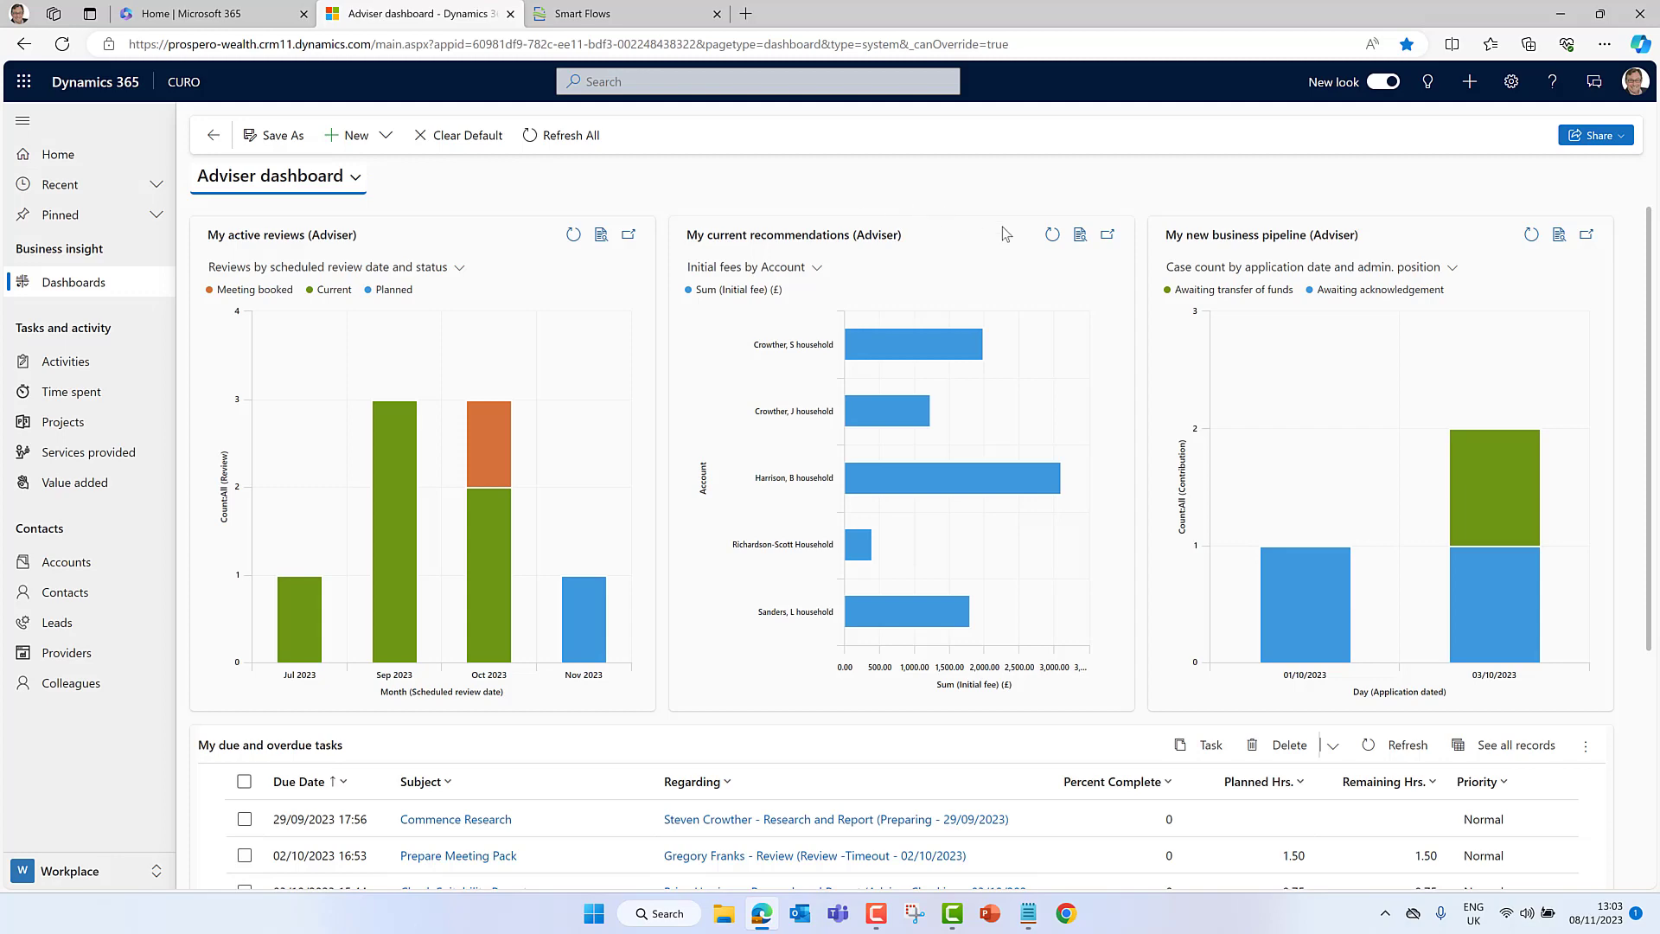
pyautogui.click(1082, 235)
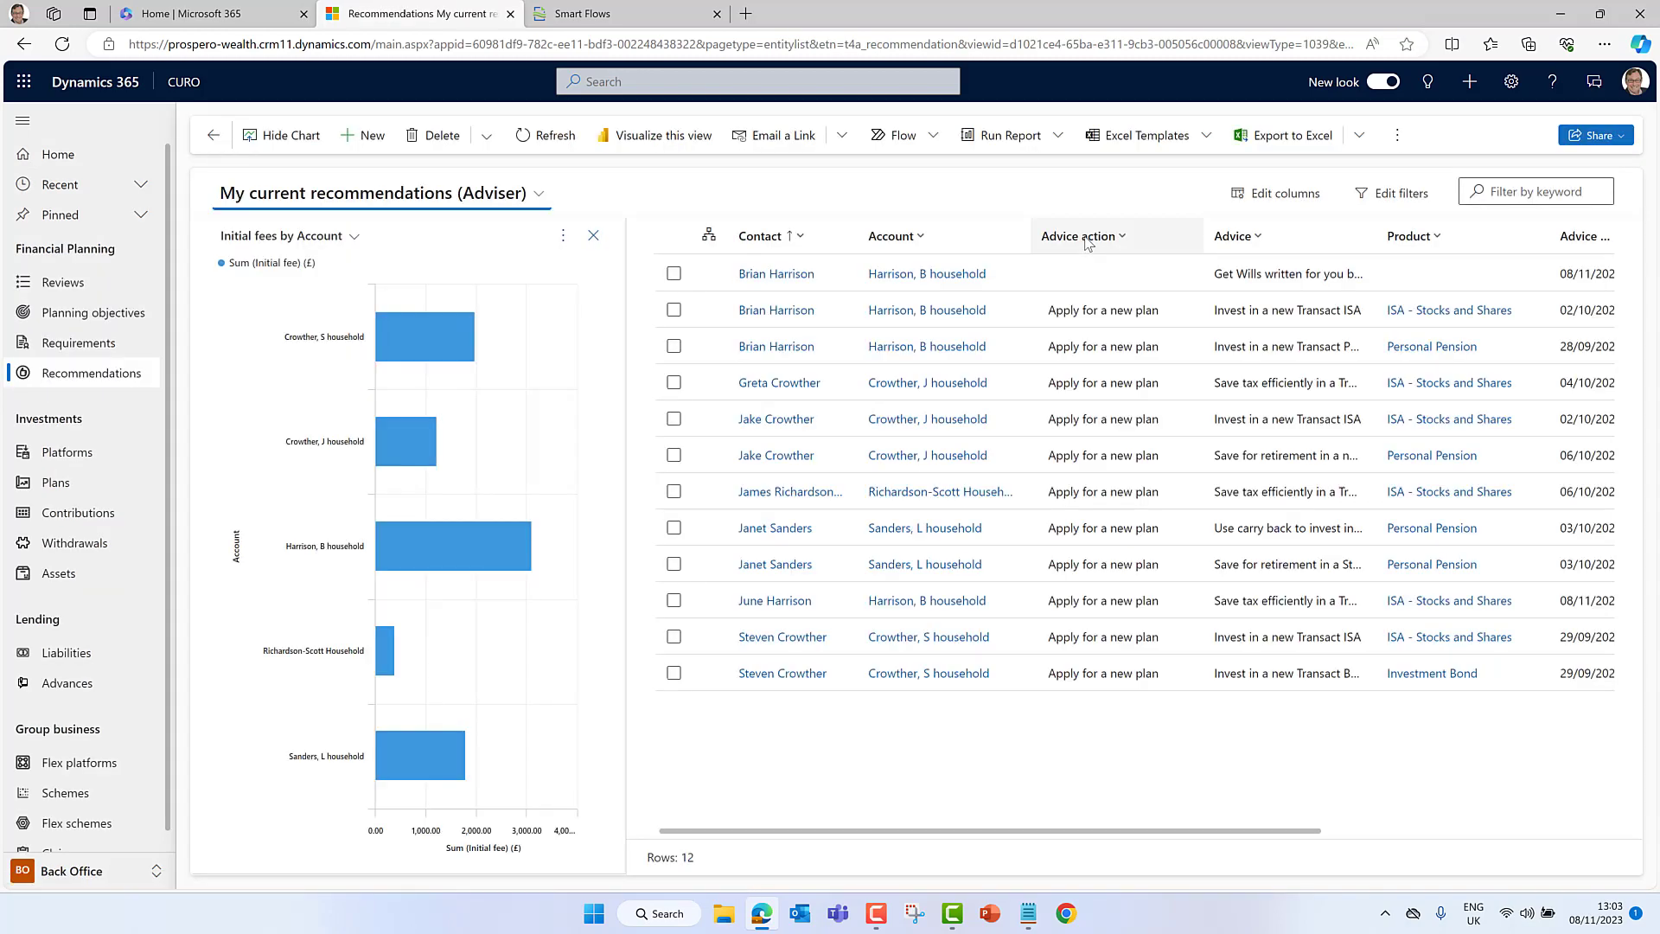
pyautogui.click(478, 566)
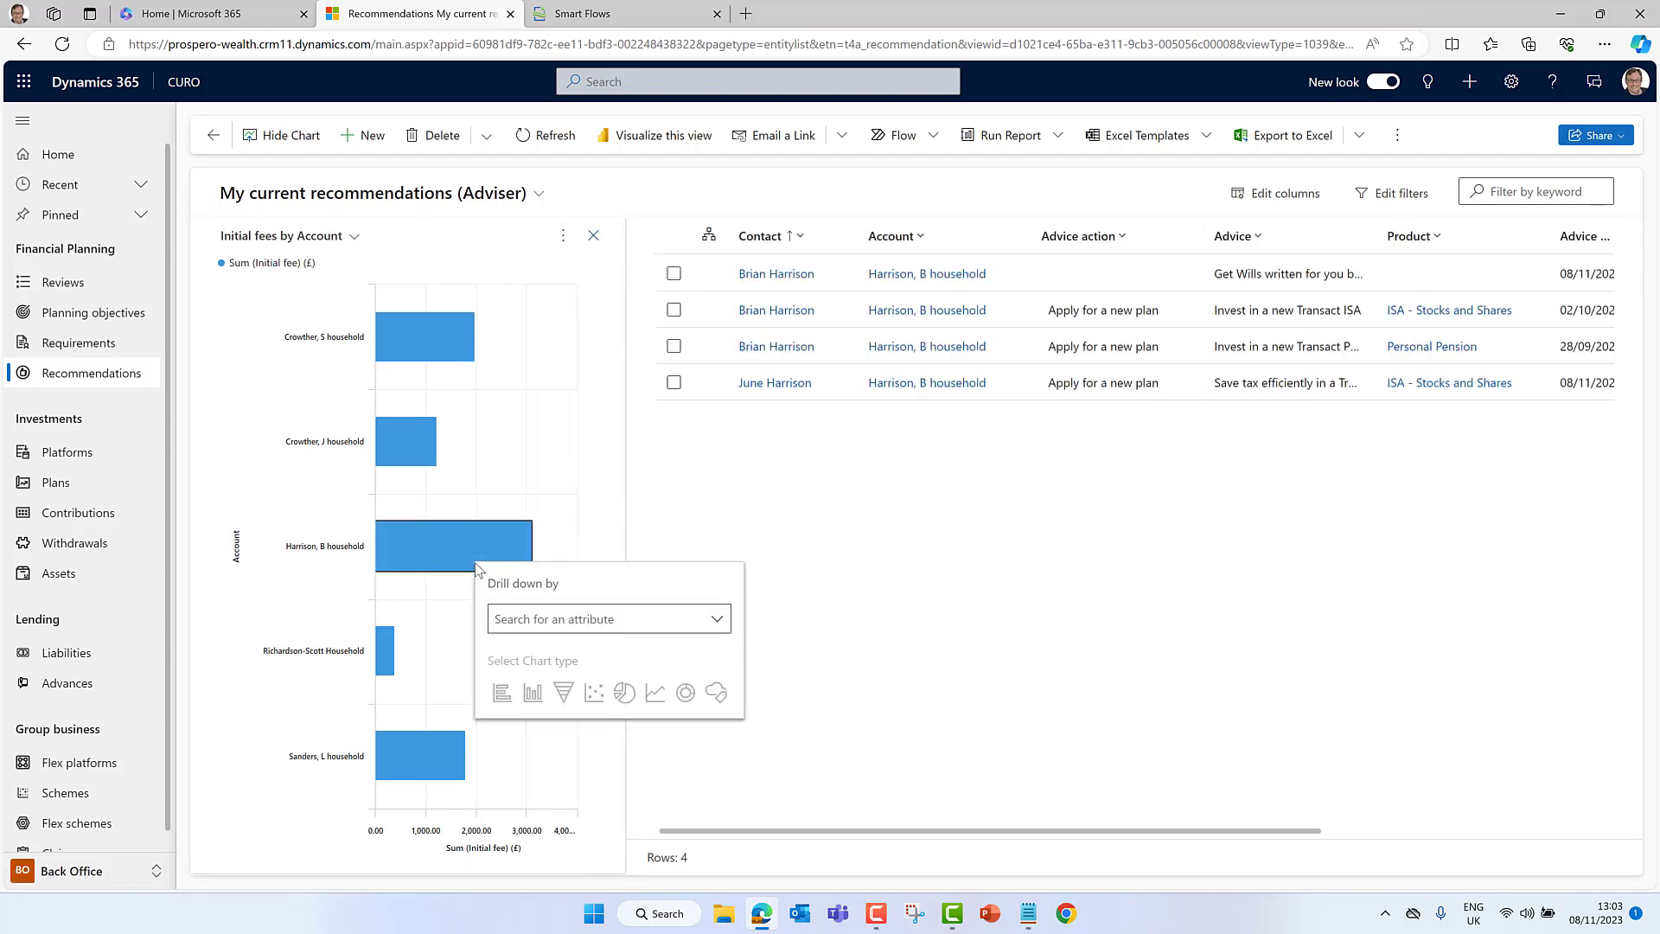
pyautogui.click(931, 521)
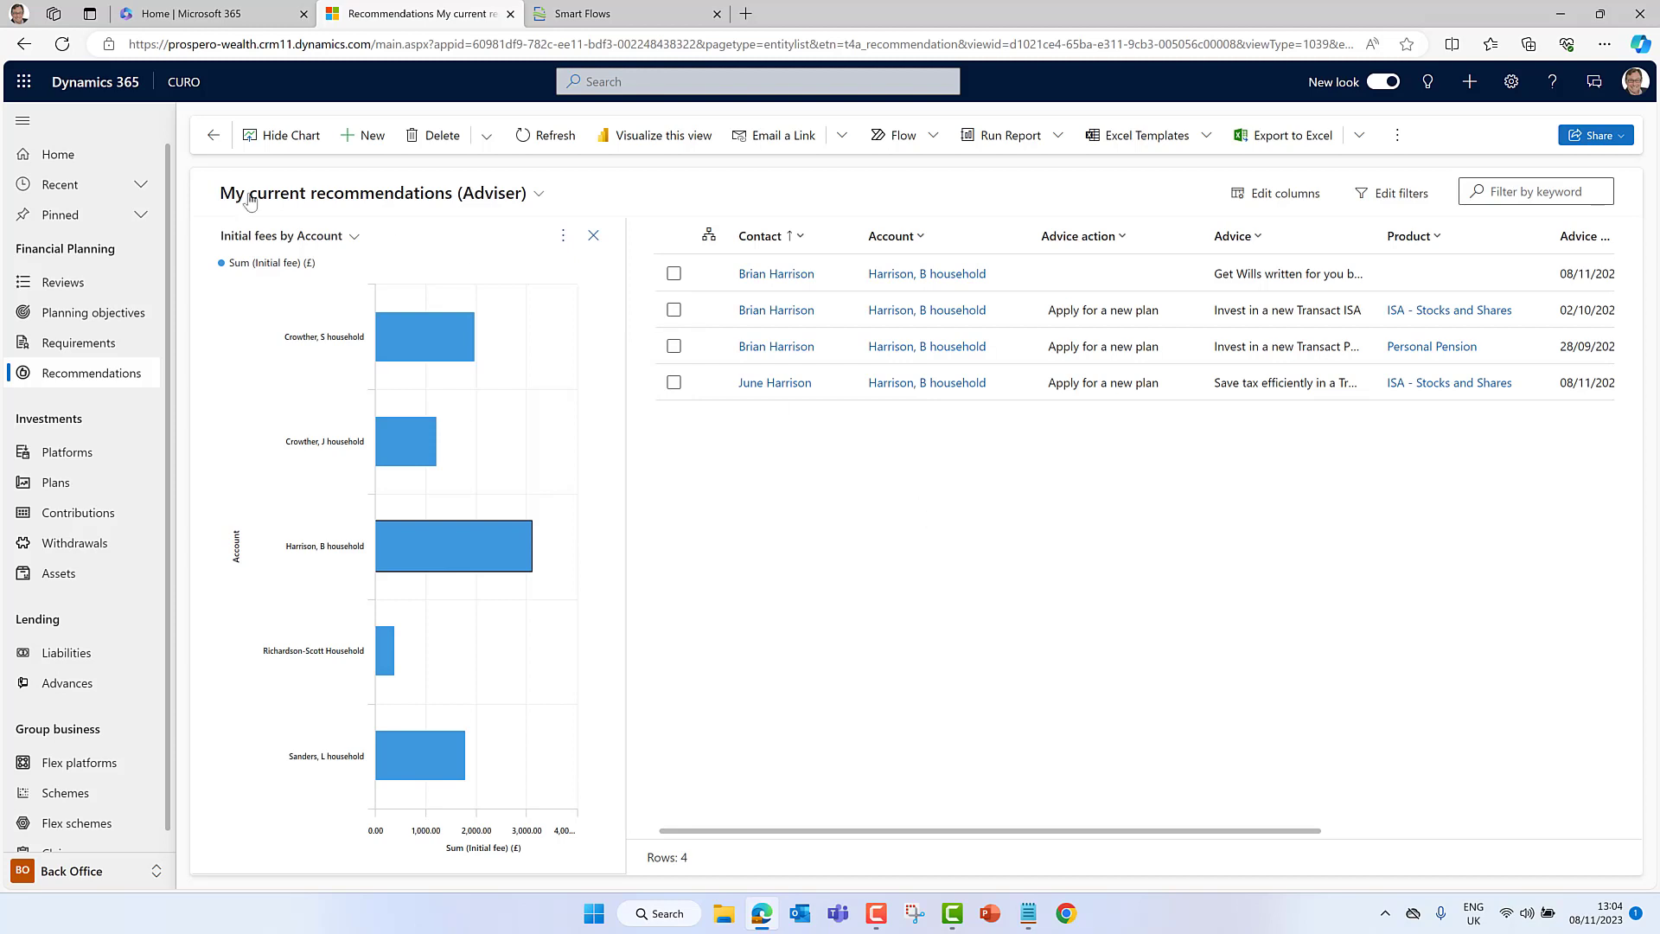
pyautogui.click(63, 165)
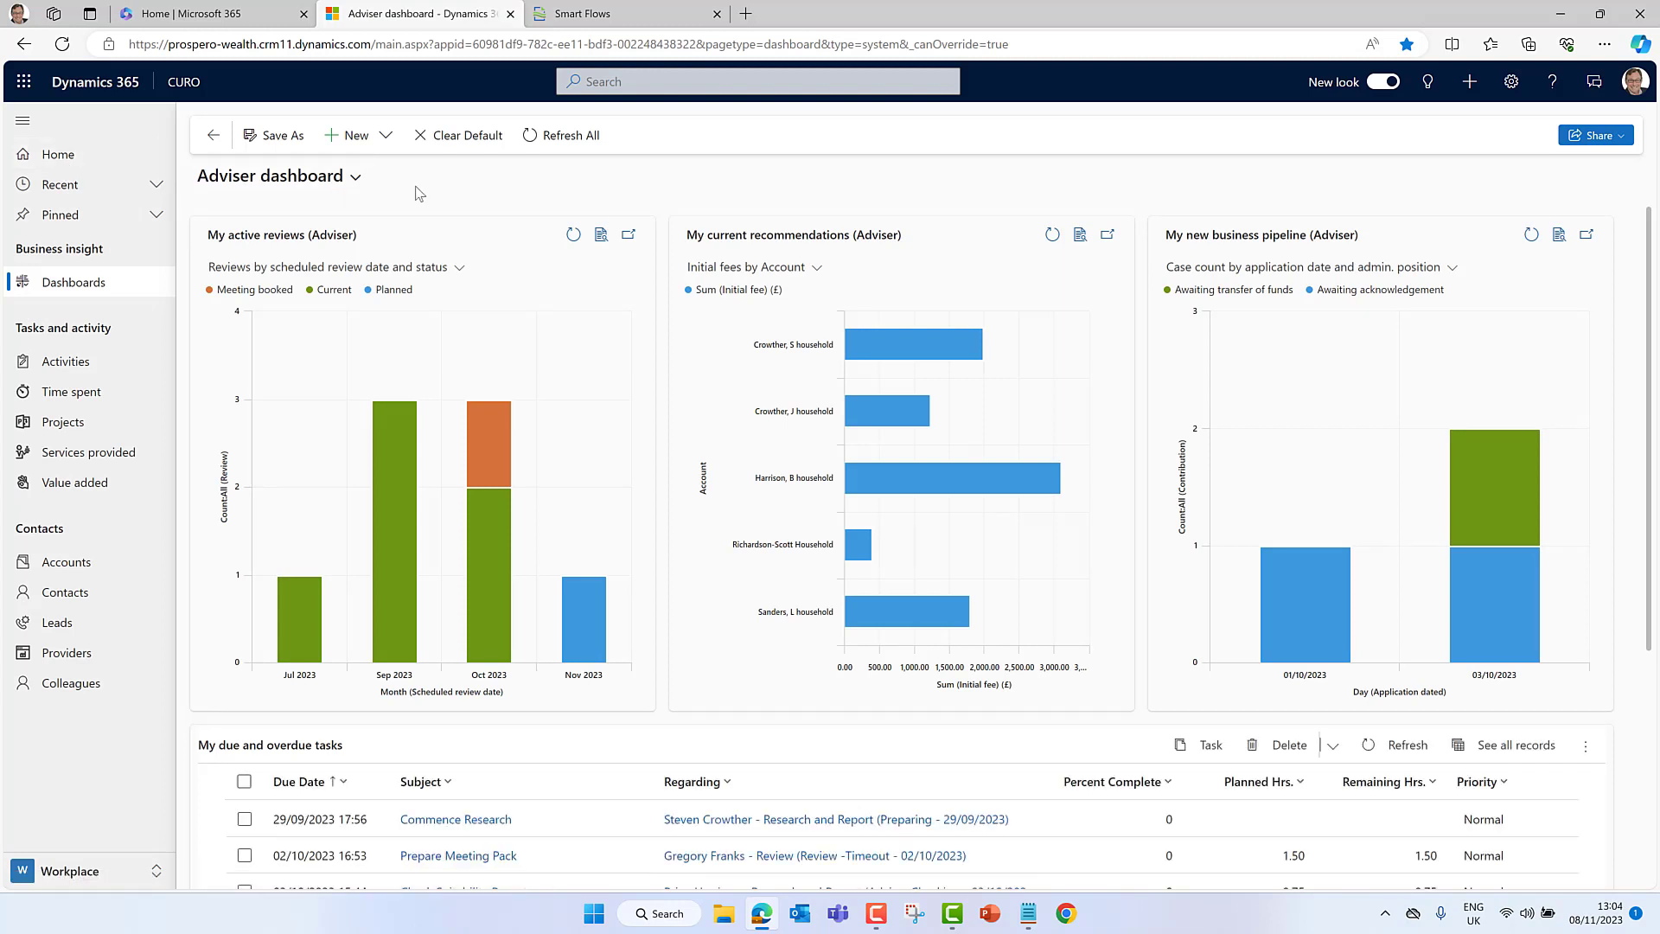
# - In Settings, view Managed Portfolio 1's model funds, then list the active Products
pyautogui.click(65, 874)
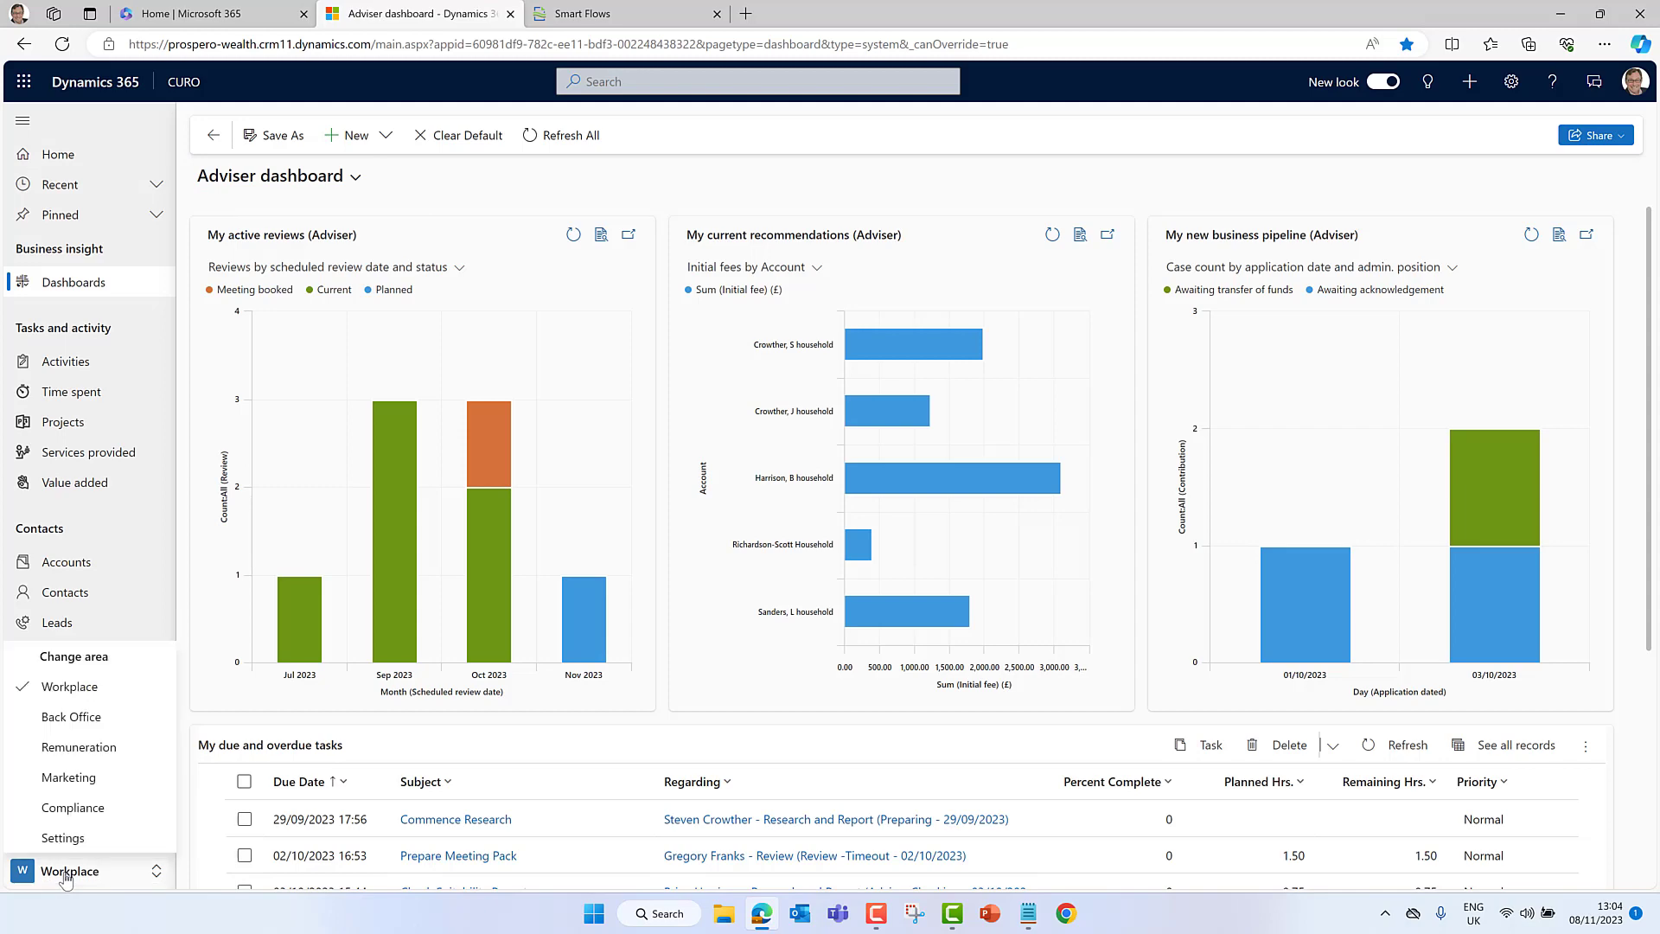
pyautogui.click(78, 840)
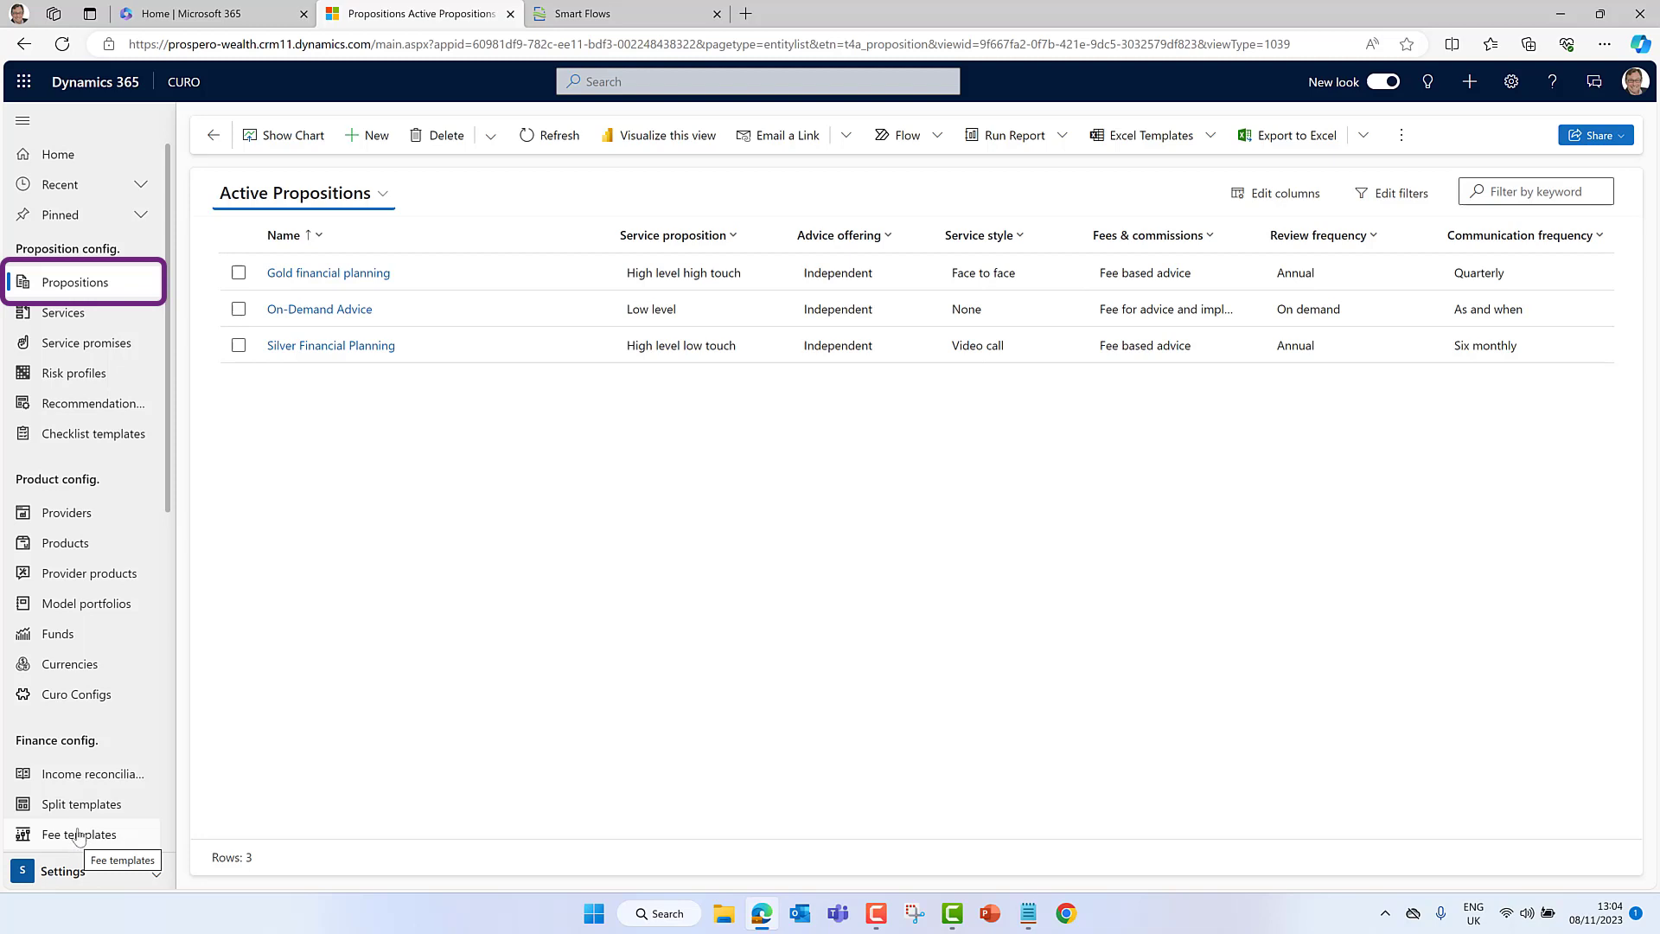
pyautogui.click(114, 607)
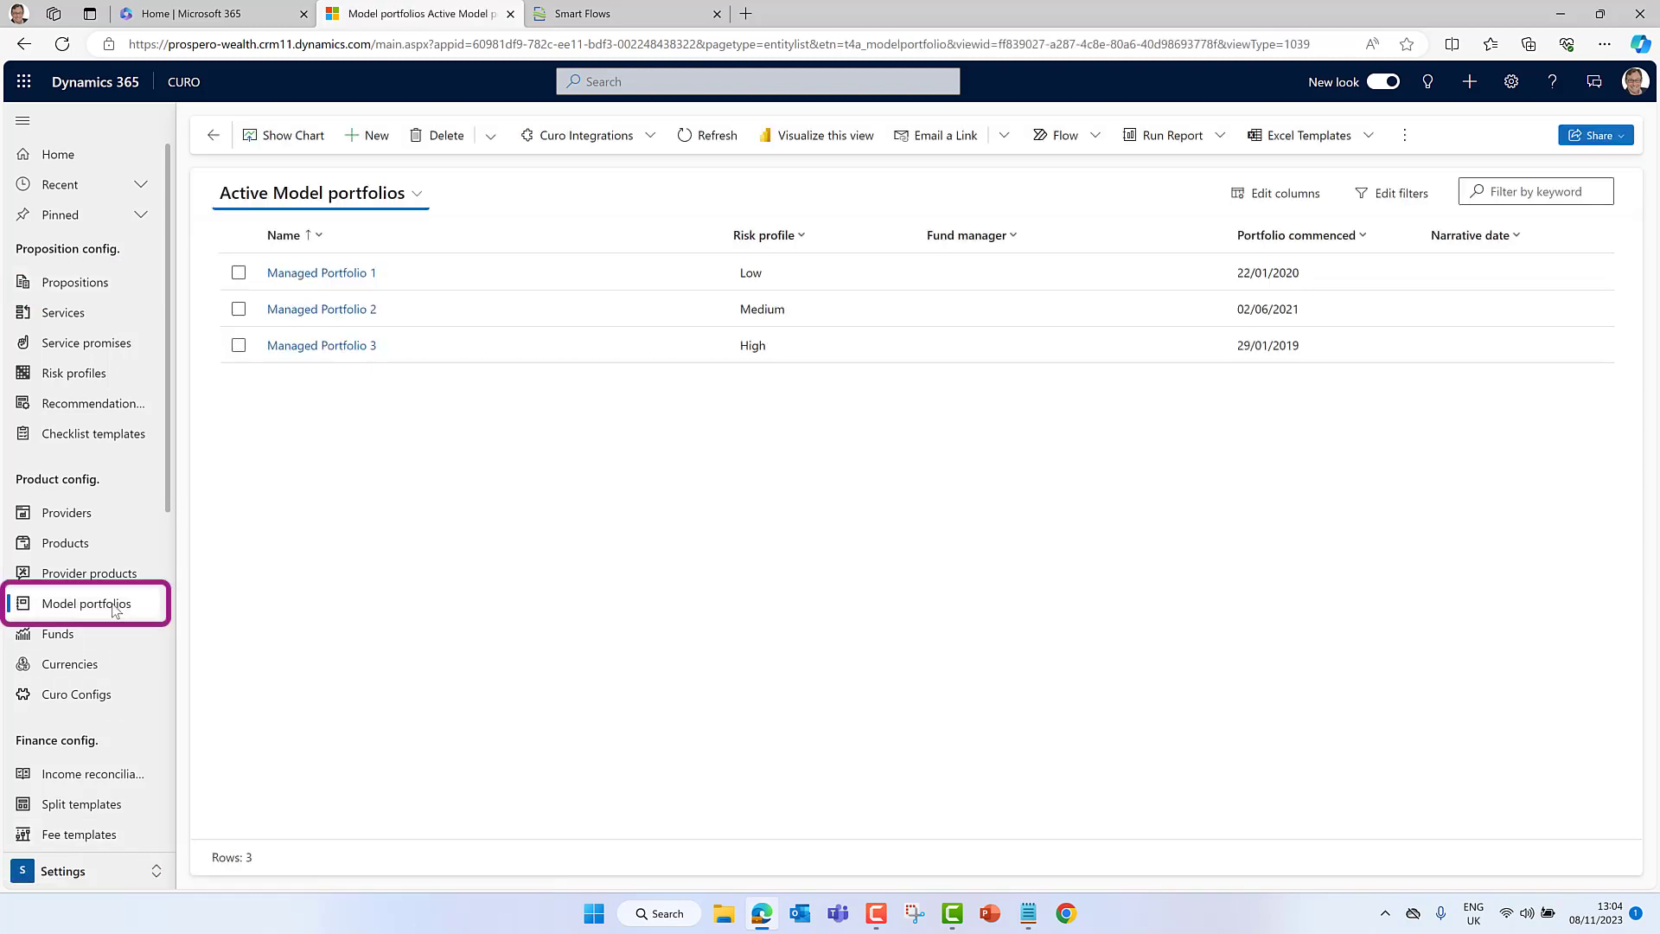
pyautogui.click(314, 274)
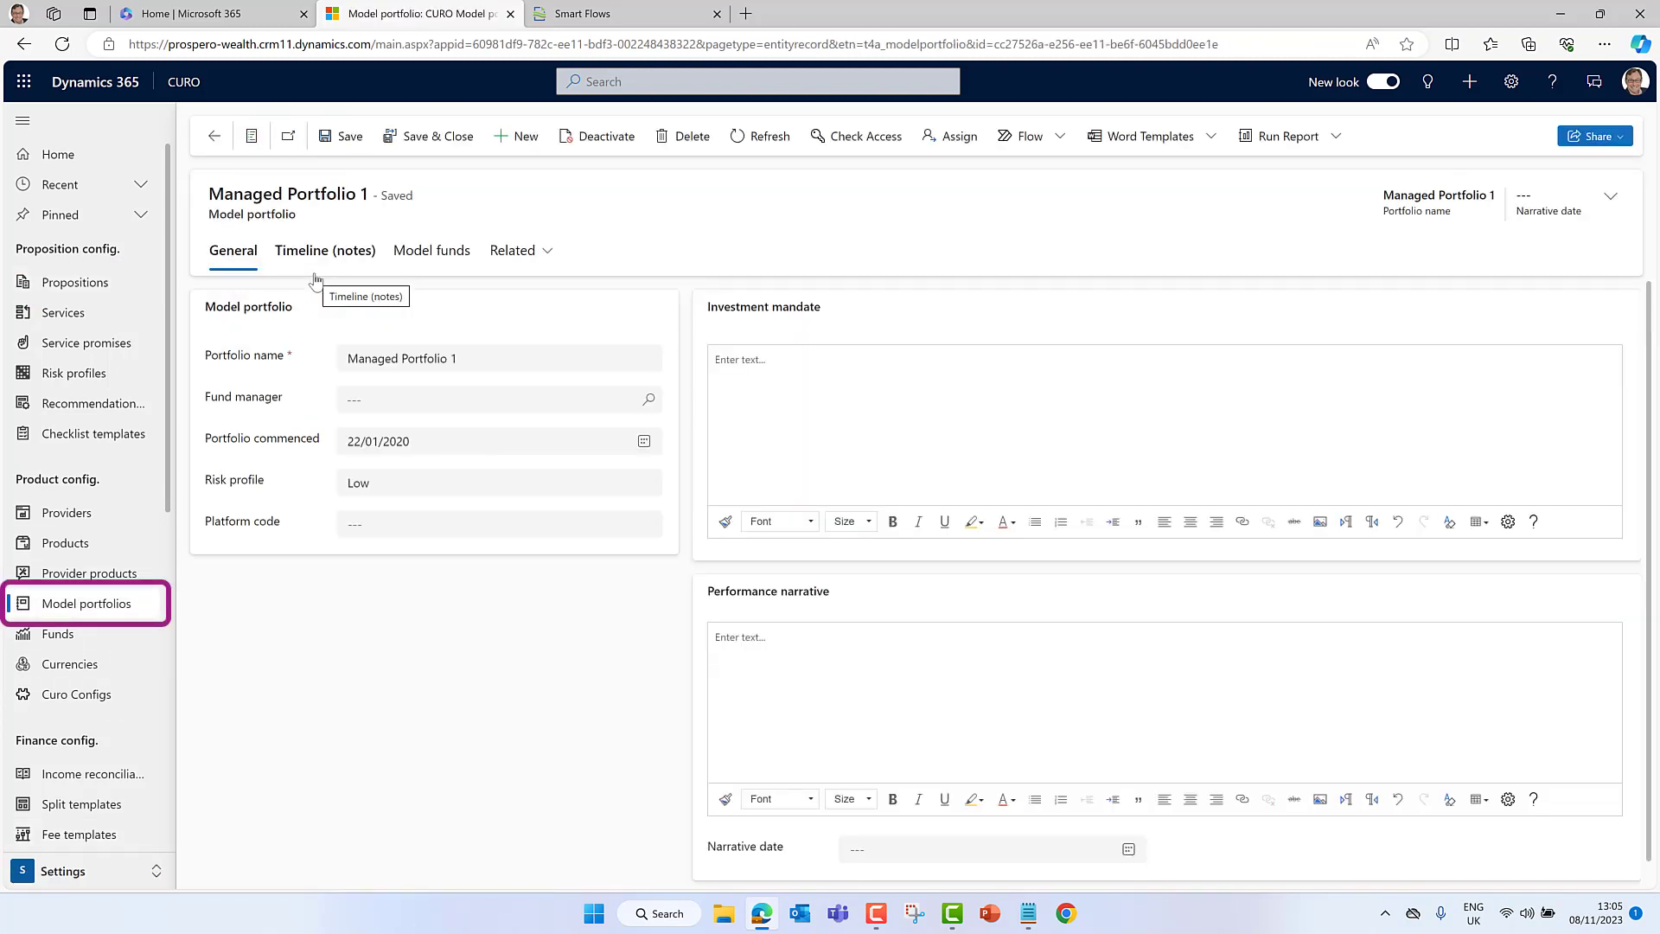
pyautogui.click(437, 251)
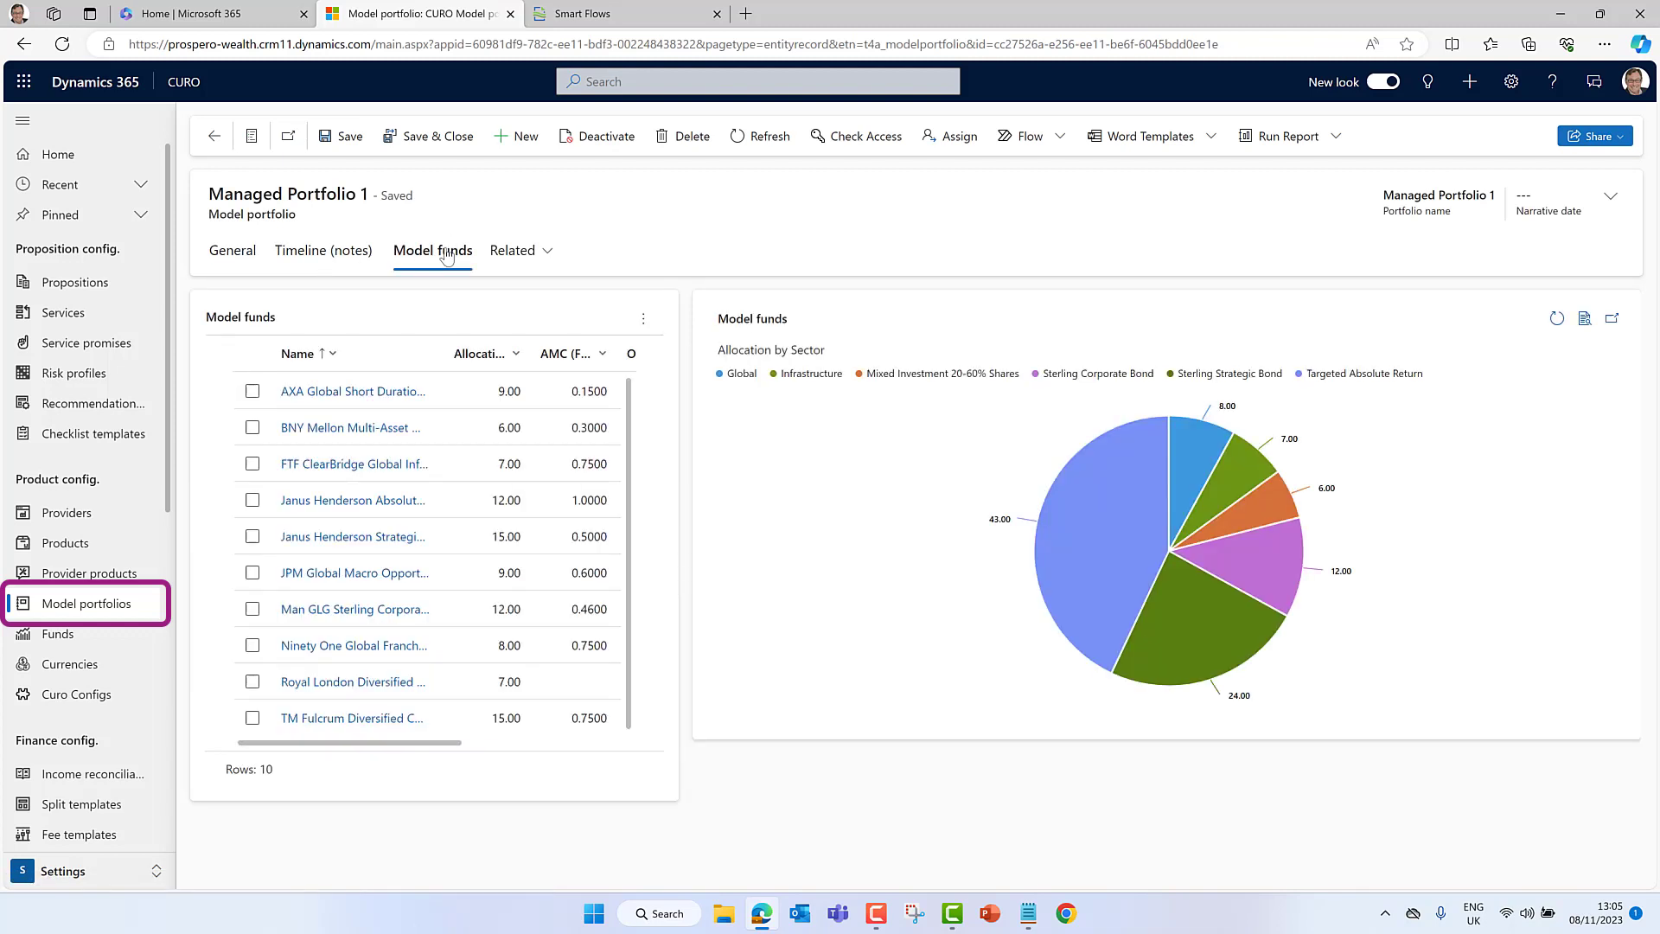
pyautogui.click(67, 545)
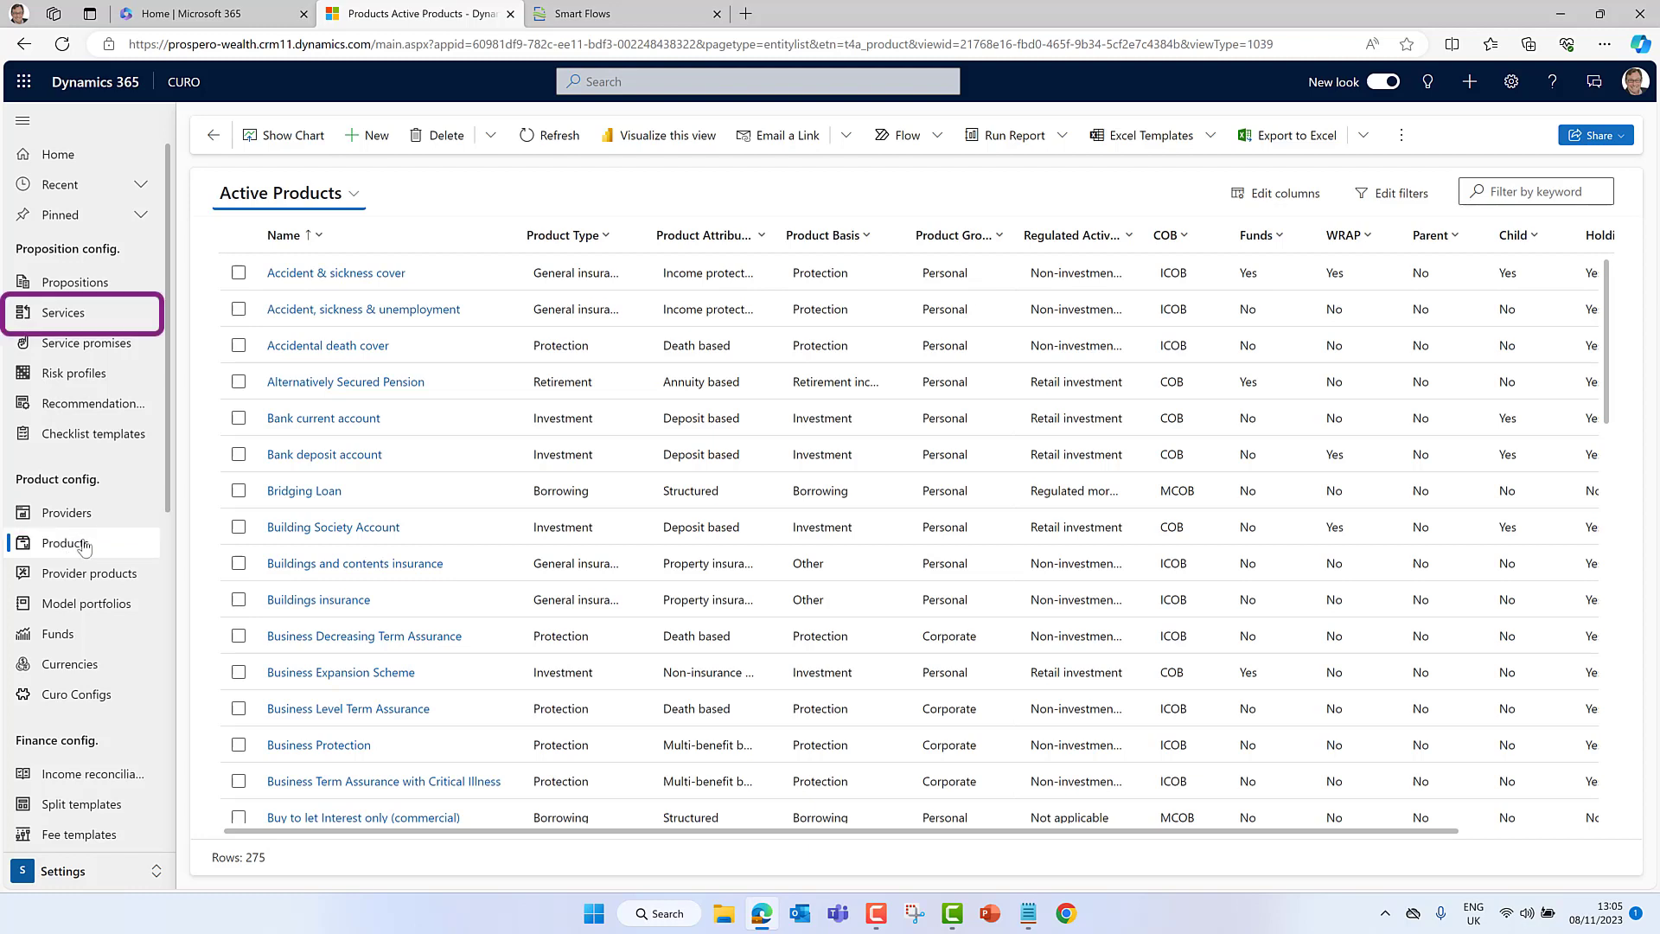
# - Open the Will writing service from Services and show its Related > Services provided list
pyautogui.click(62, 315)
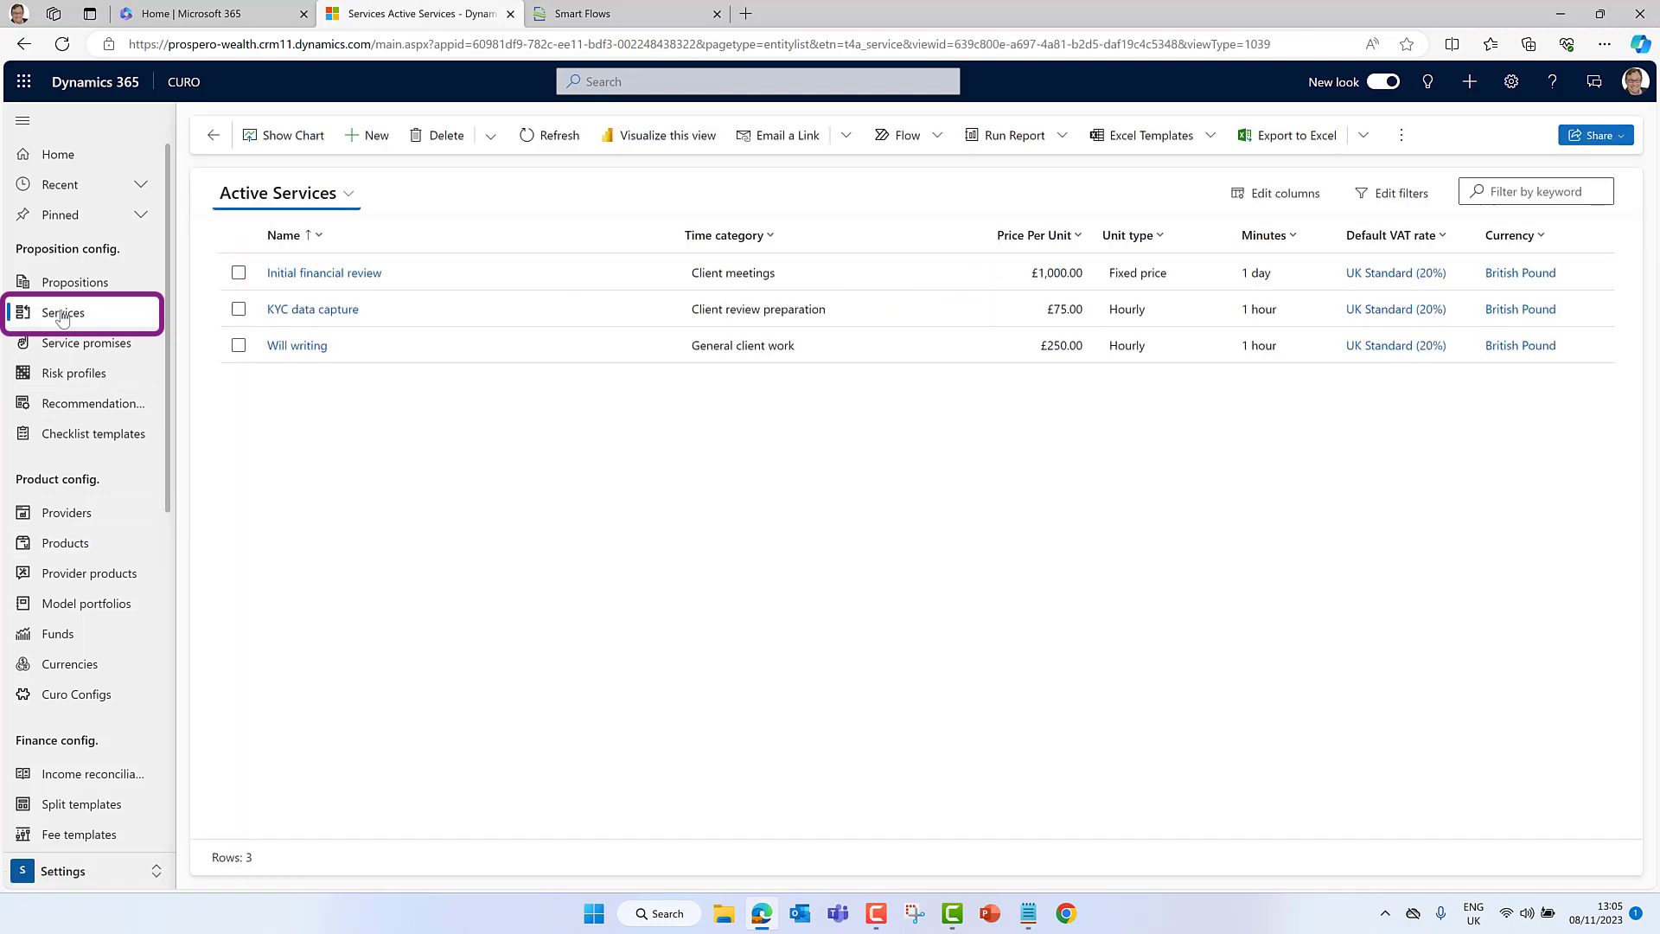
pyautogui.click(296, 350)
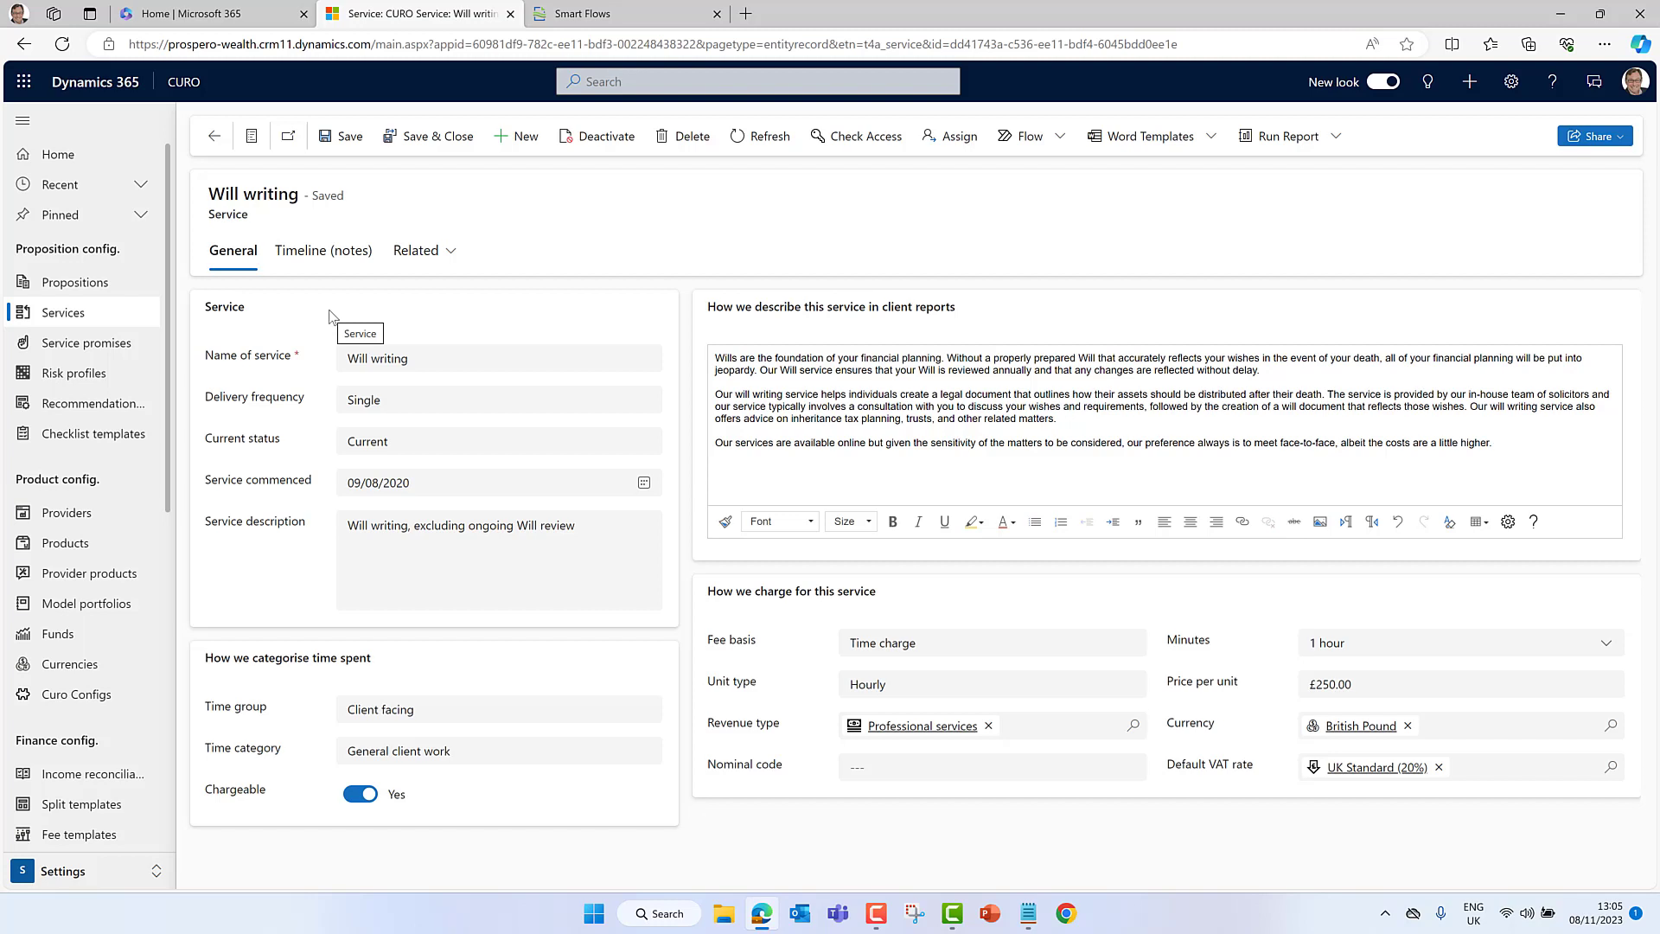
pyautogui.click(421, 251)
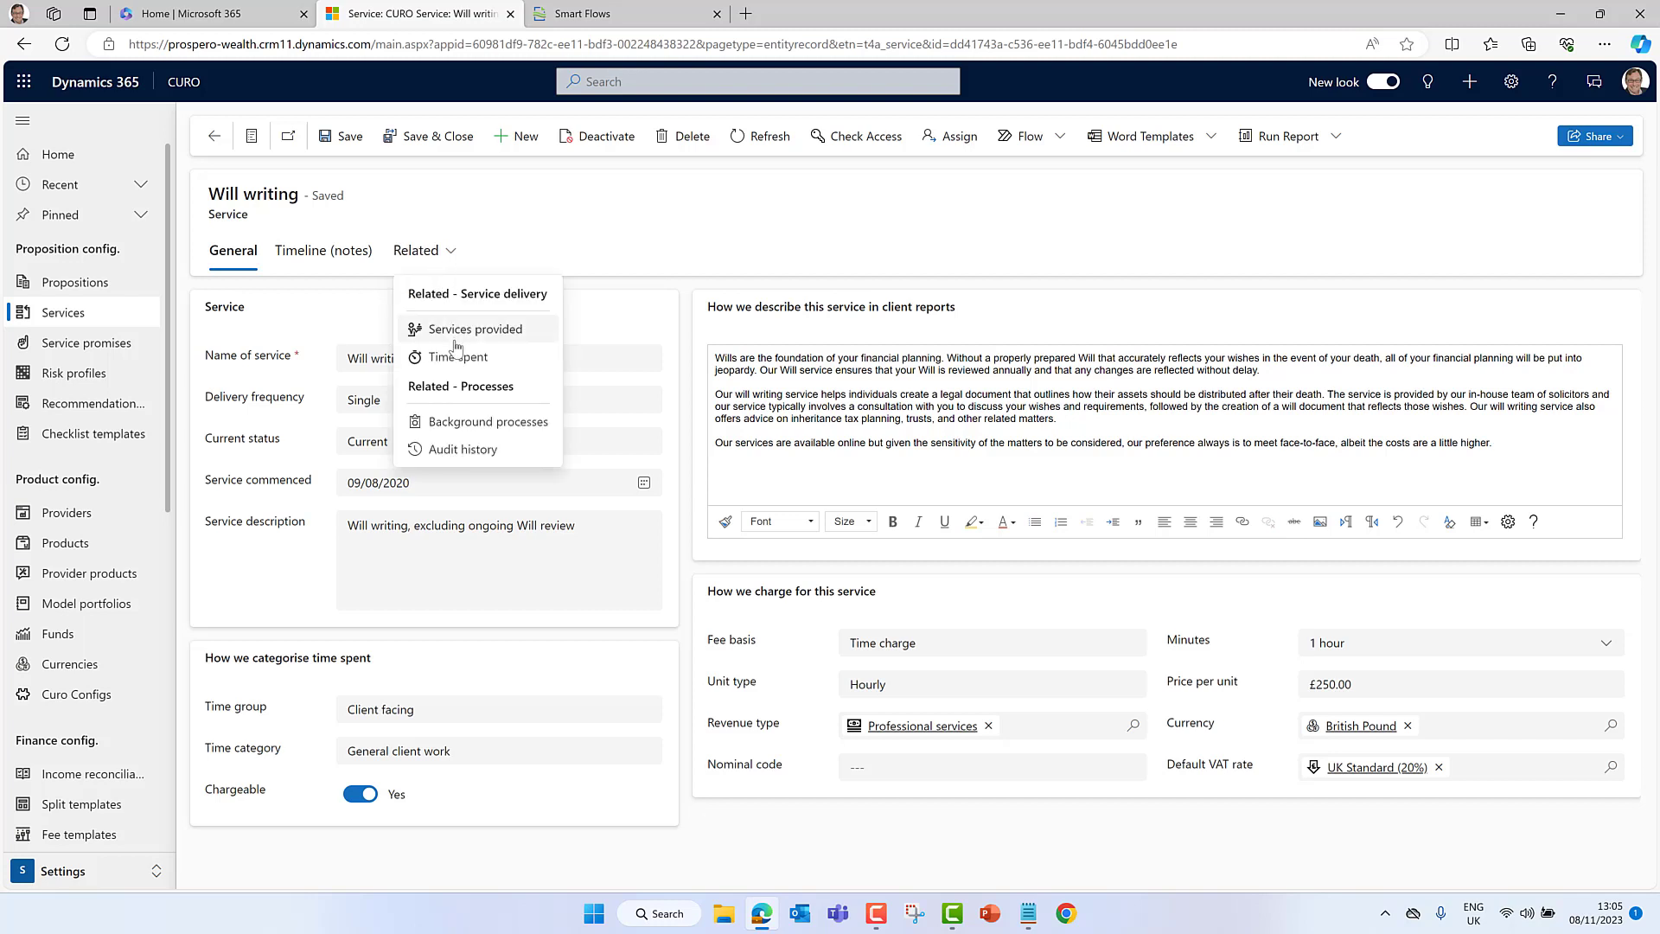
pyautogui.click(457, 330)
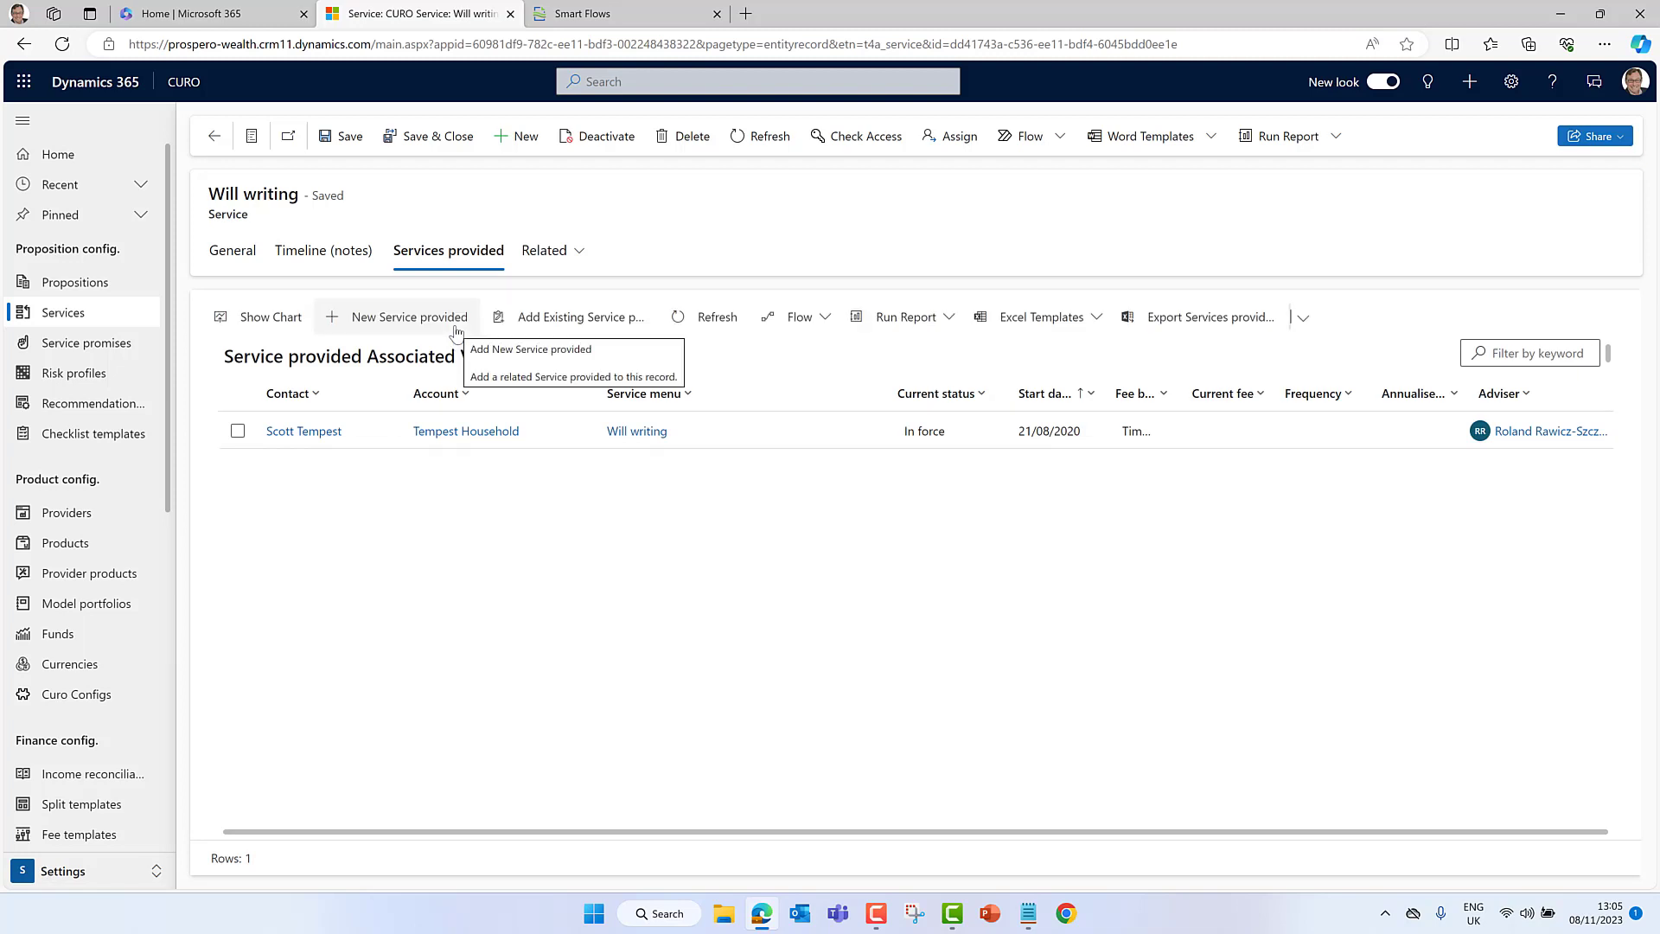
# - Click Home in the sitemap to reload the Adviser dashboard
pyautogui.click(78, 160)
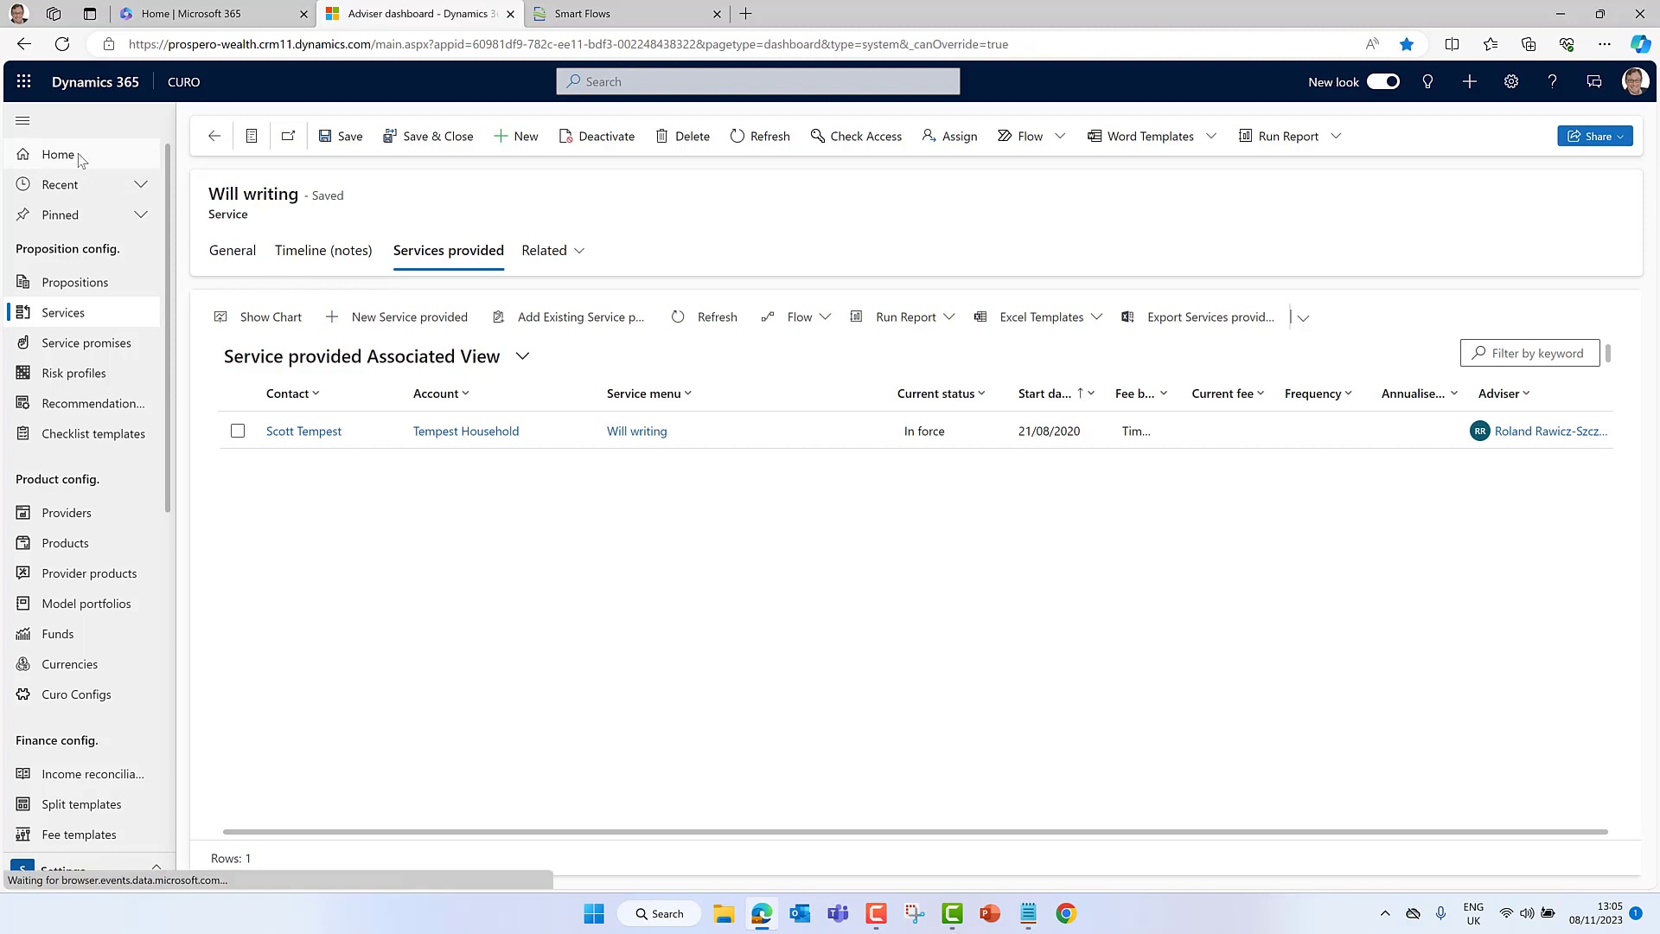